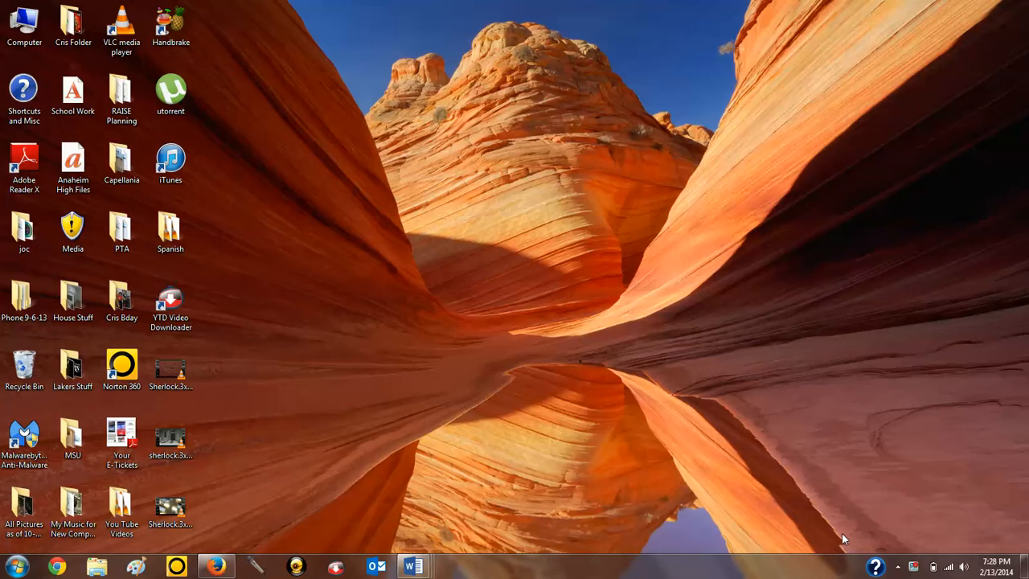
Step: Switch to Firefox and open the website wix.com
click(215, 566)
click(212, 56)
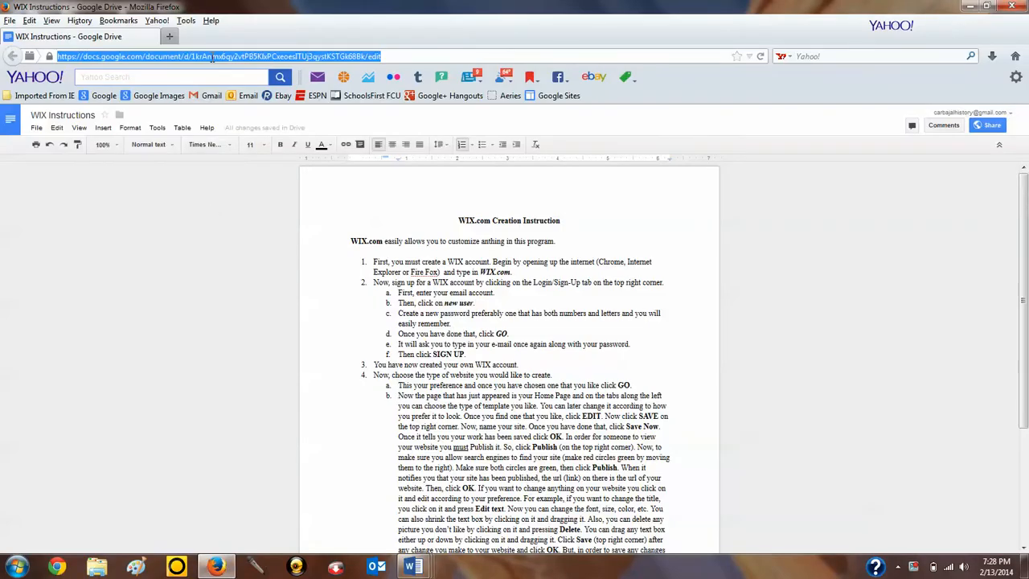
text(wix.com)
key(Return)
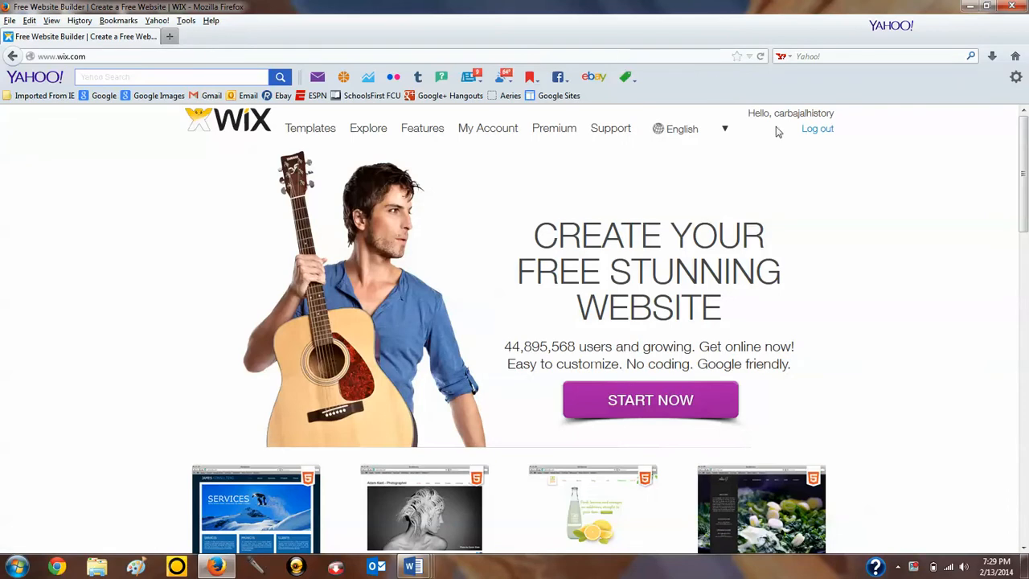
Step: Log out of Wix and sign back in as an existing user with the saved credentials, dismissing the Norton performance alert
click(810, 133)
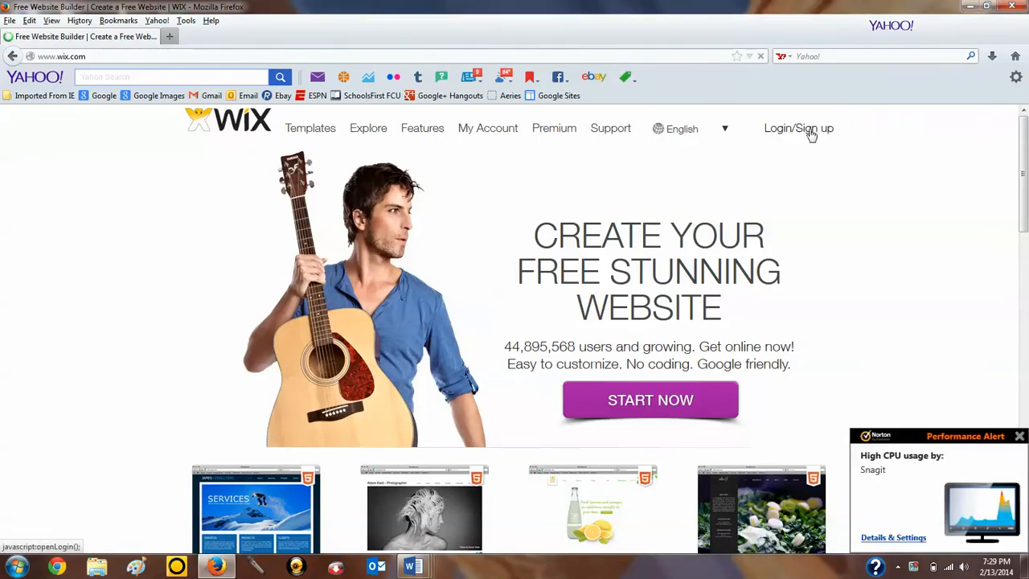
click(812, 135)
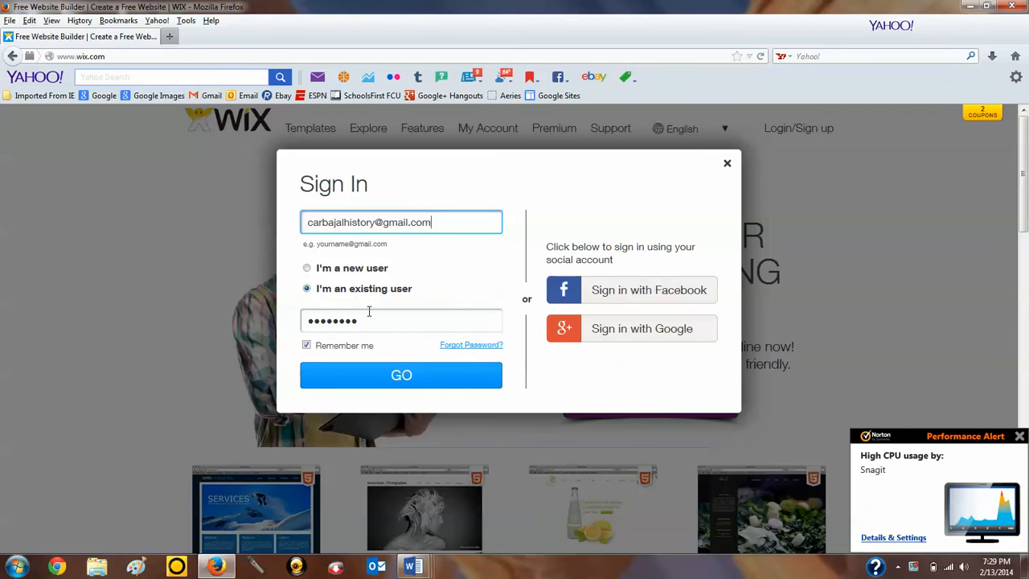
click(392, 374)
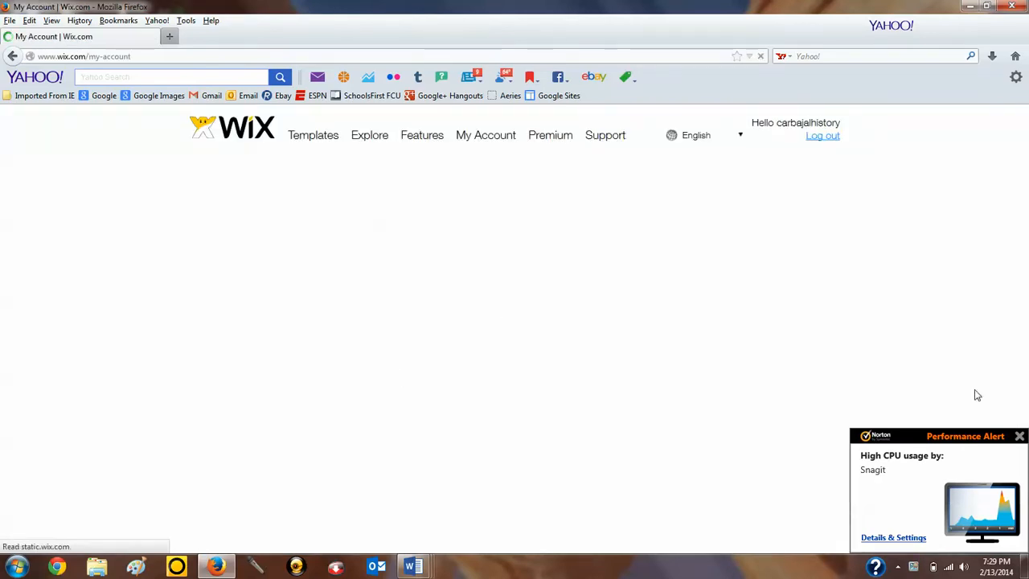
click(1018, 436)
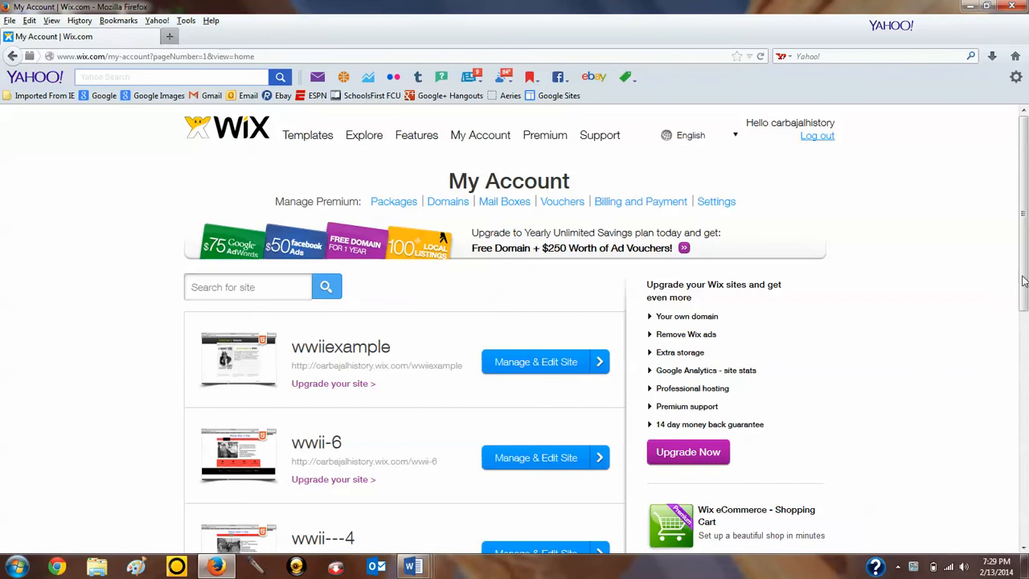
Step: Start a new website from the account page and show the templates in the Personal category
drag(1026, 265, 1026, 458)
click(251, 397)
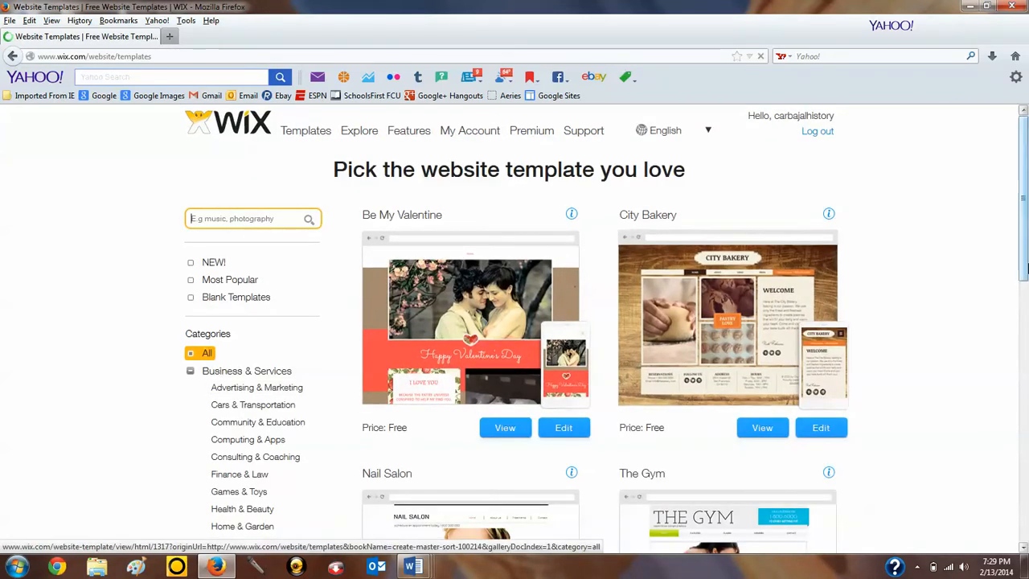
drag(1026, 249, 1025, 388)
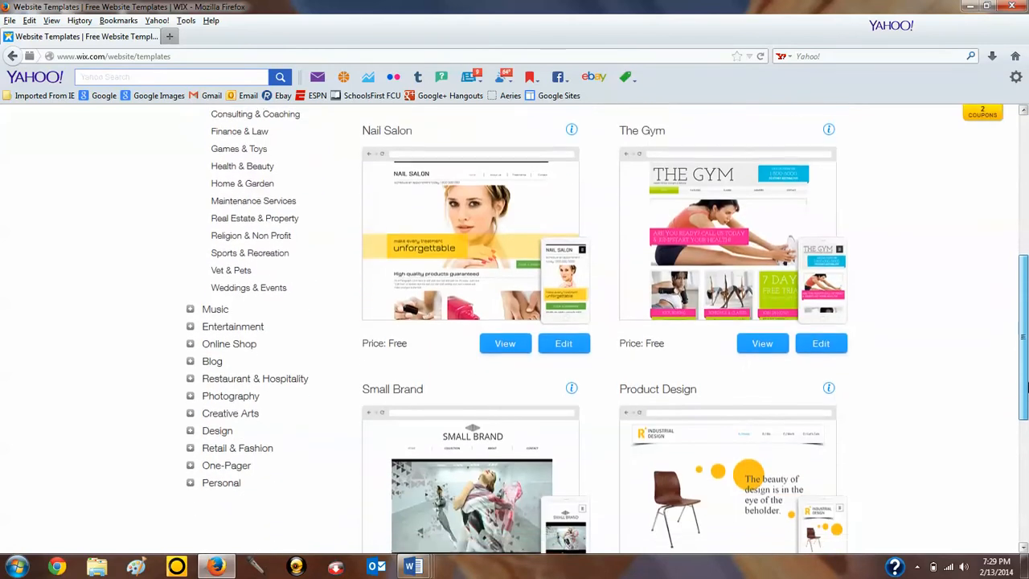
click(225, 483)
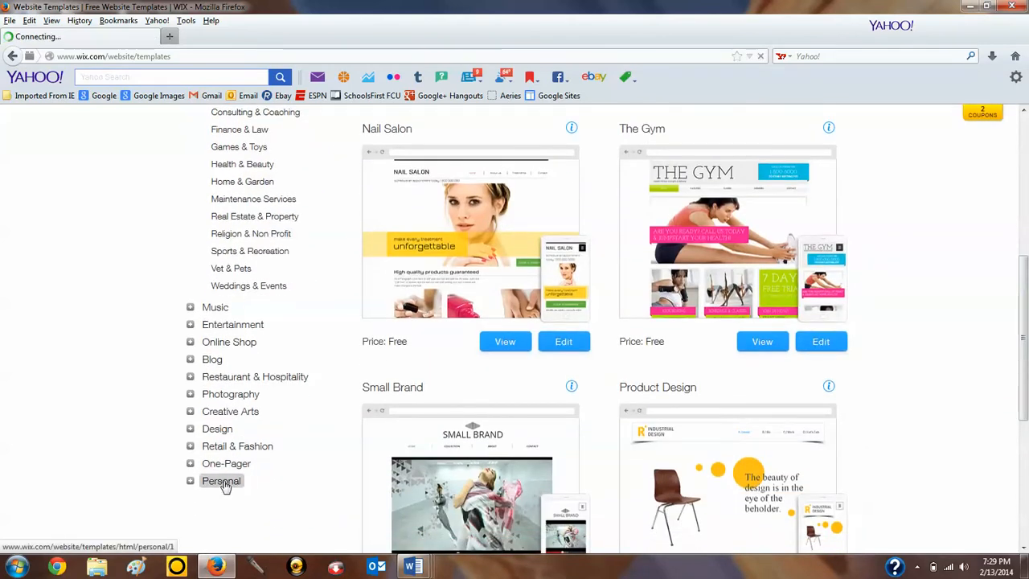
Step: Go to the second page of Personal templates and open the Online Fundraising template for editing
click(1024, 351)
drag(1024, 351, 1024, 444)
click(761, 359)
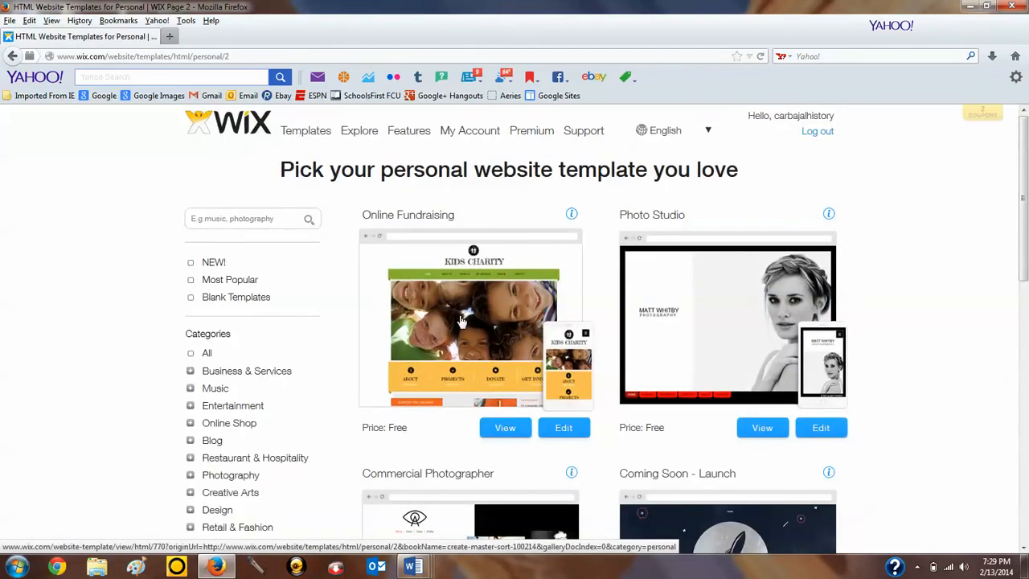
click(565, 429)
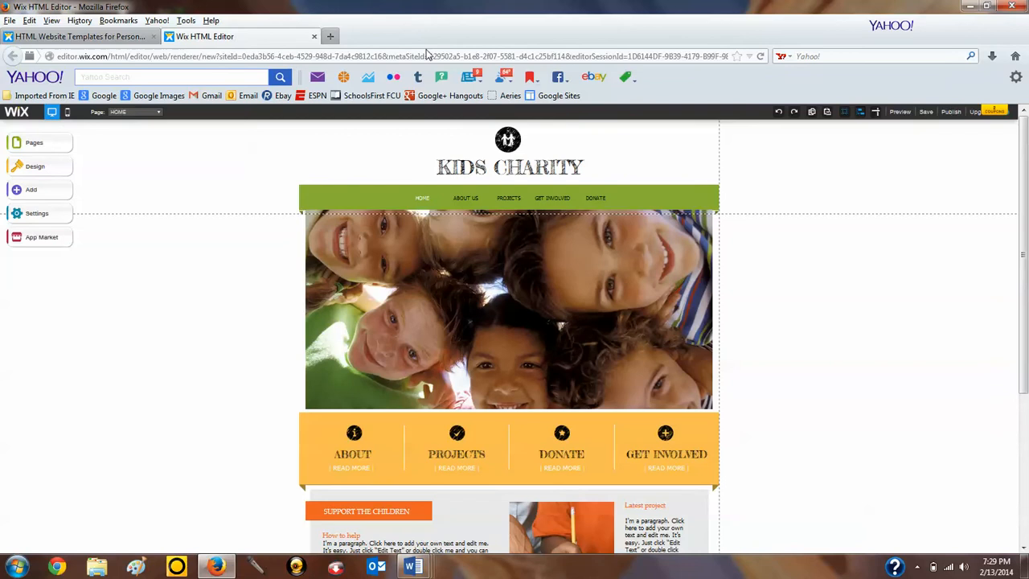
Step: Save the site under the name ExWWIIPage and close the save confirmation
click(926, 113)
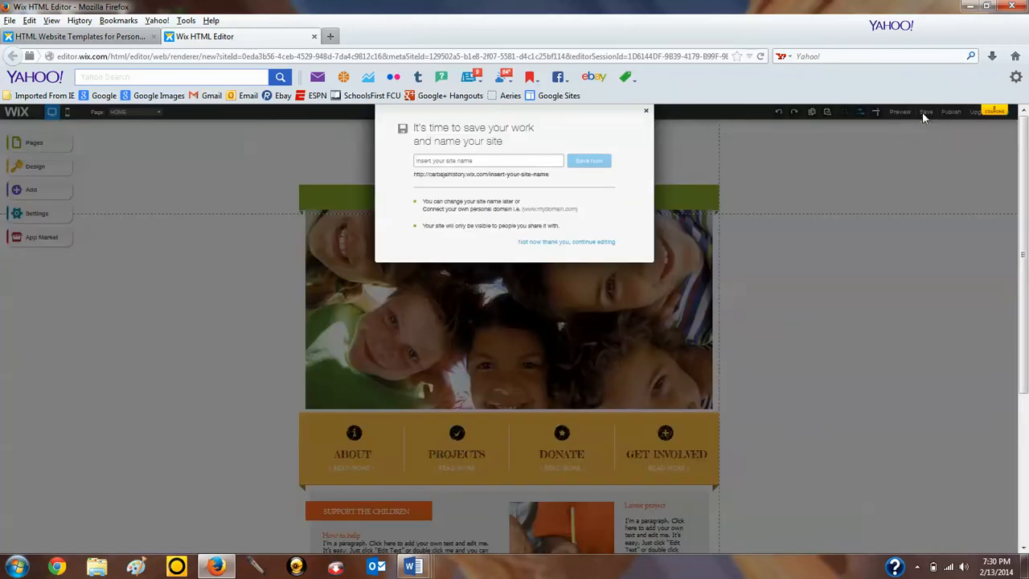
click(500, 164)
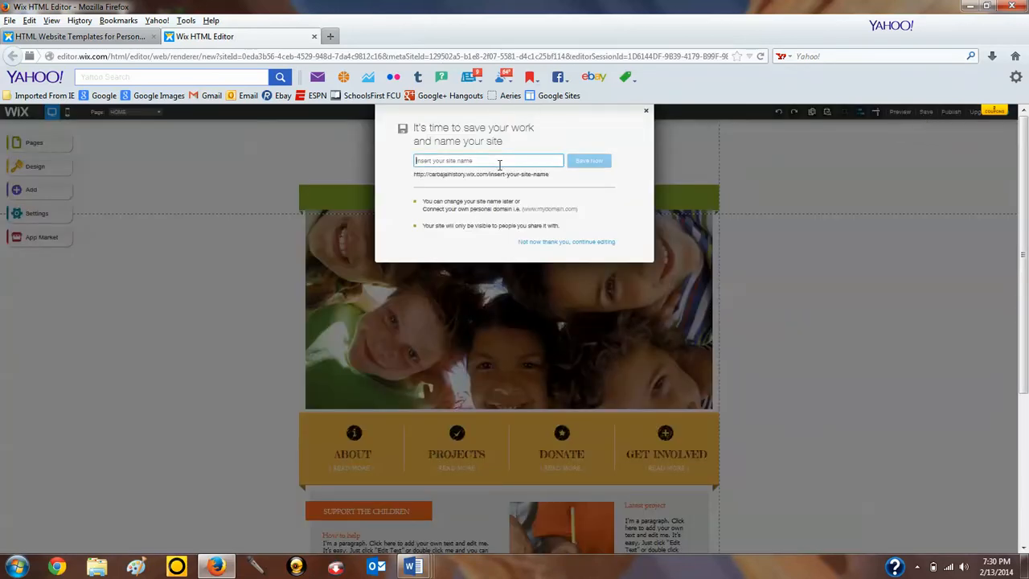
text(Ex)
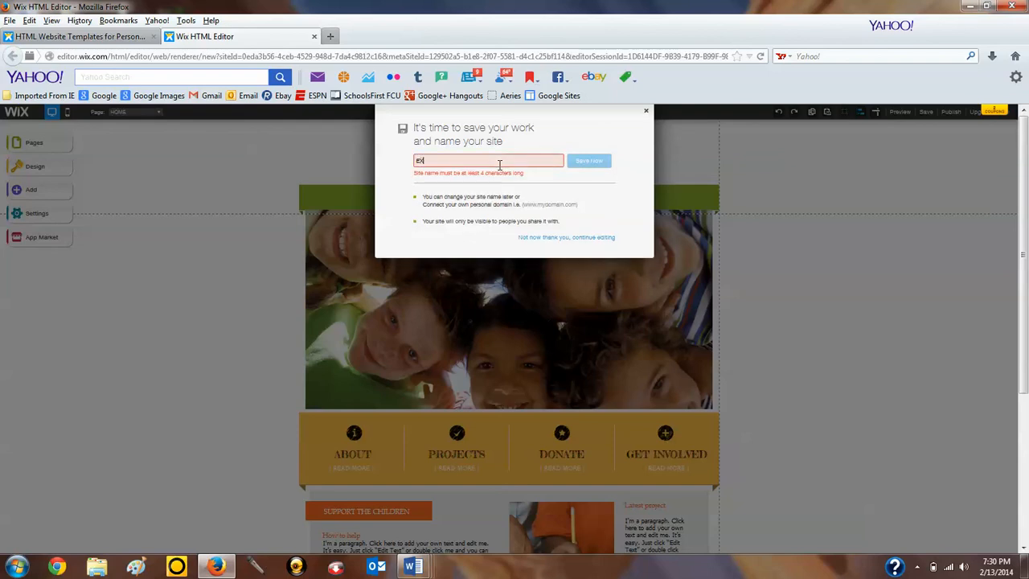
text(amp)
key(BackSpace)
text(wwi)
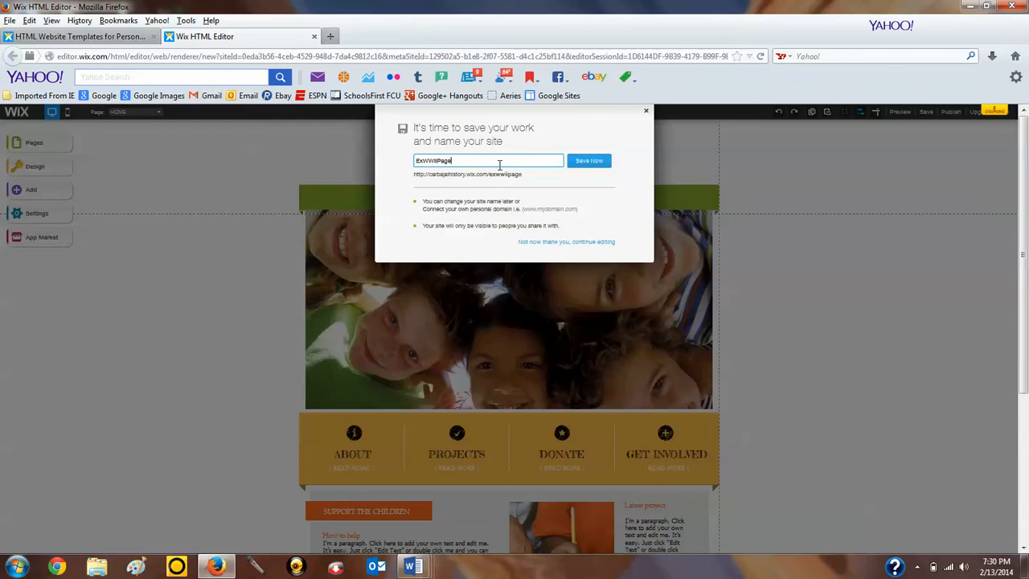
click(583, 166)
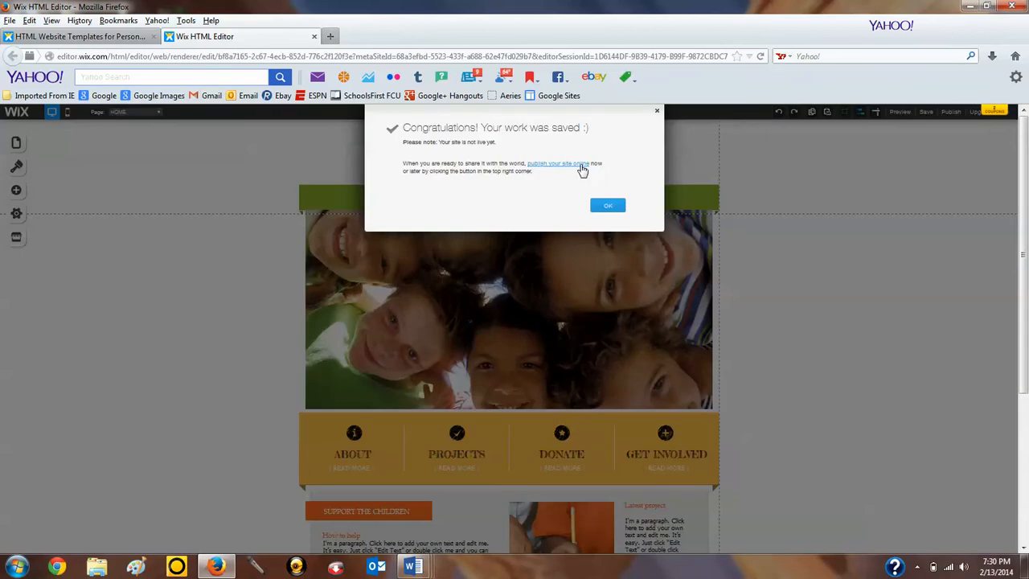
click(608, 204)
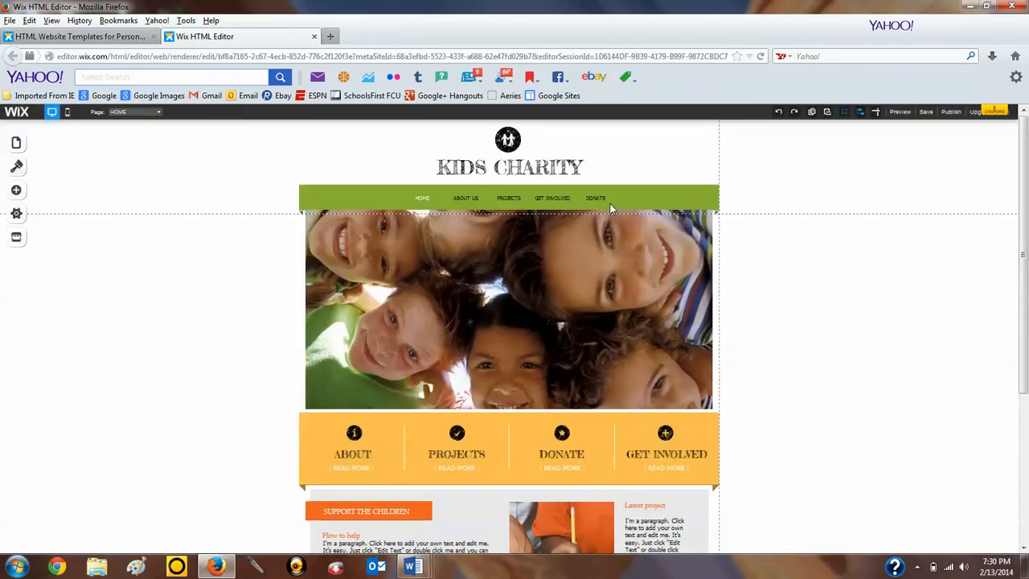
Step: Publish the site online with search engines allowed to find it
click(951, 112)
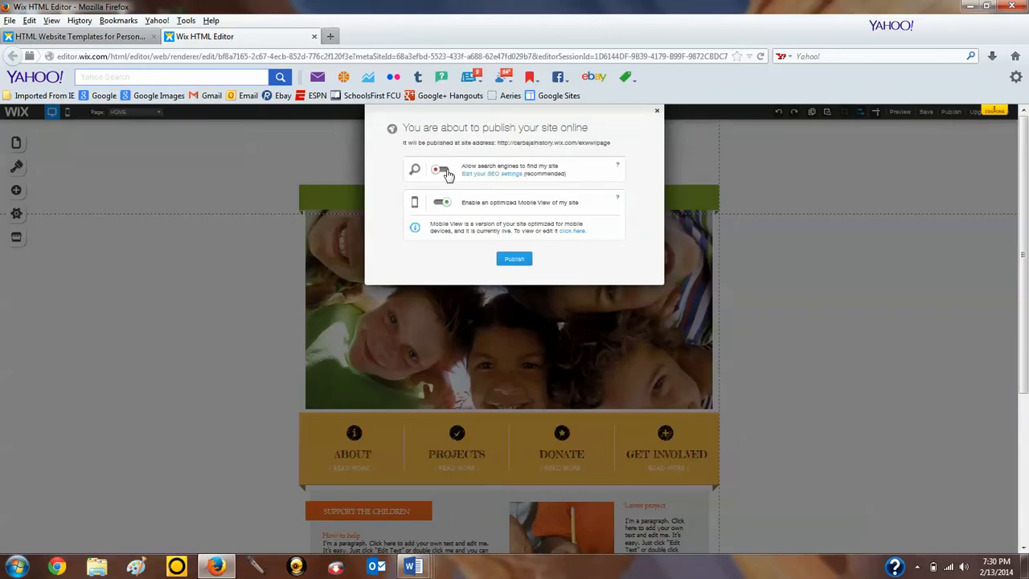
click(443, 170)
click(515, 258)
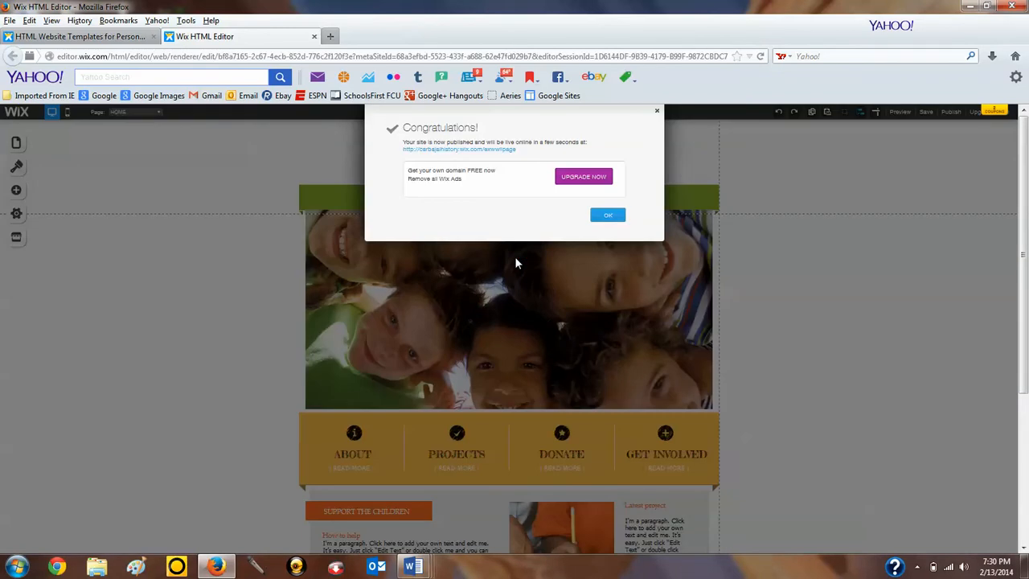
Step: View the published site and select its web address, and return to the editor, dismissing the publishing and promotion dialogs
click(468, 151)
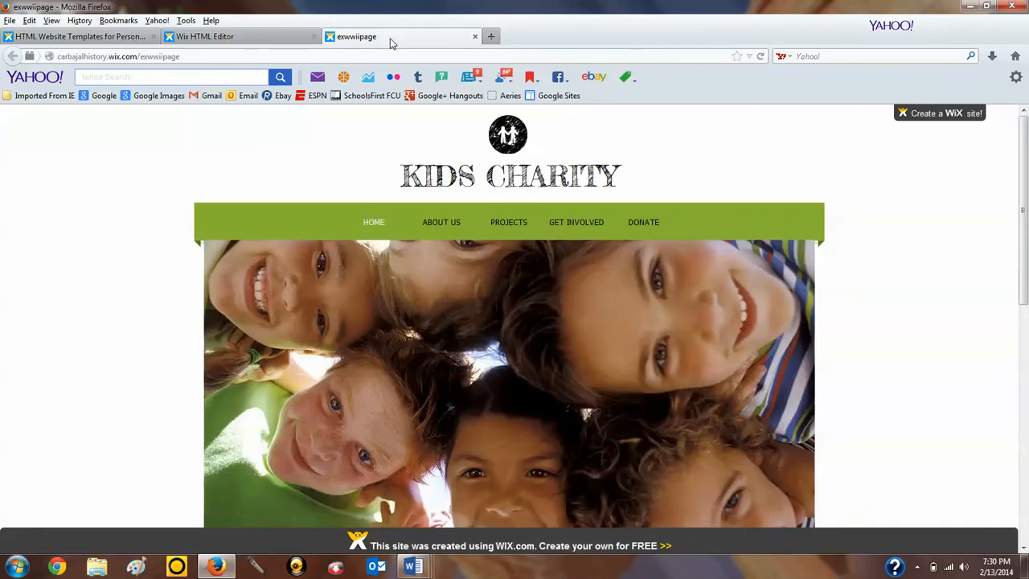
click(191, 55)
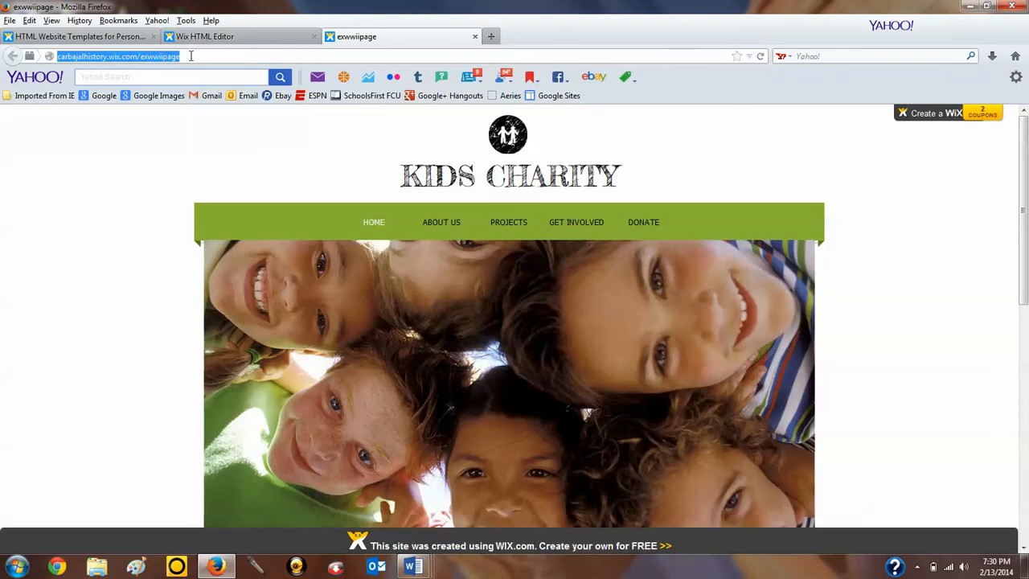
click(220, 38)
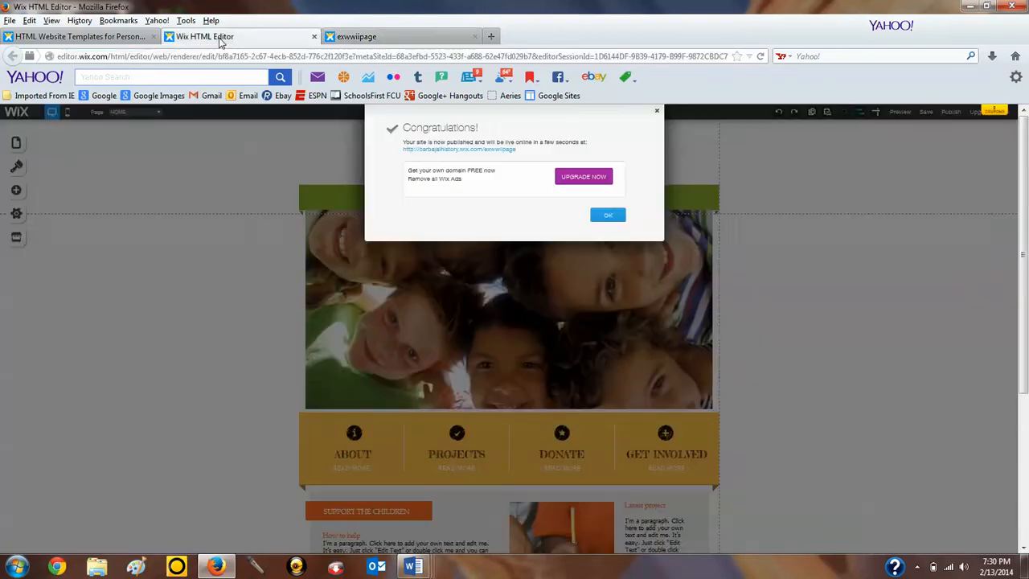
click(616, 217)
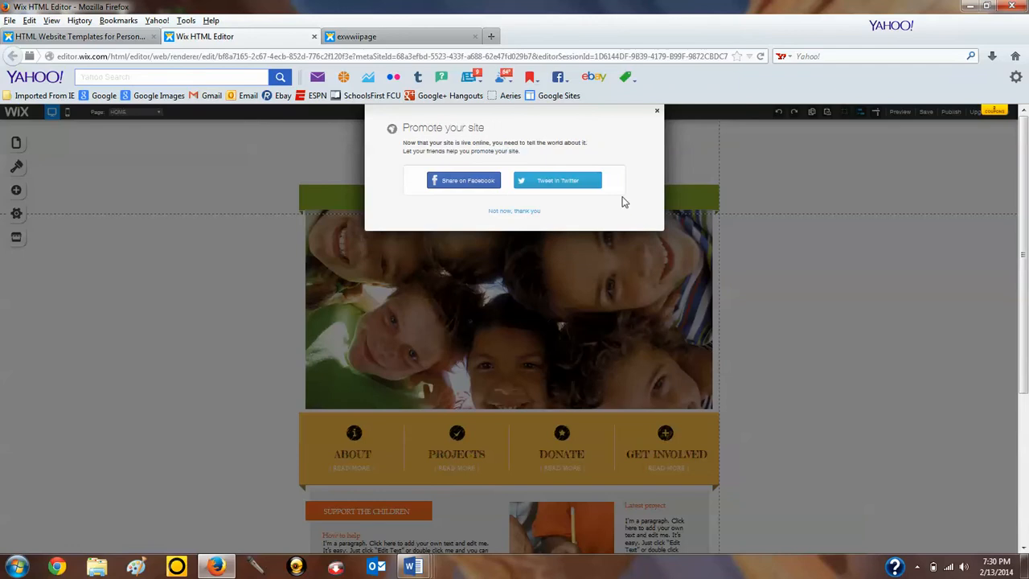
click(657, 112)
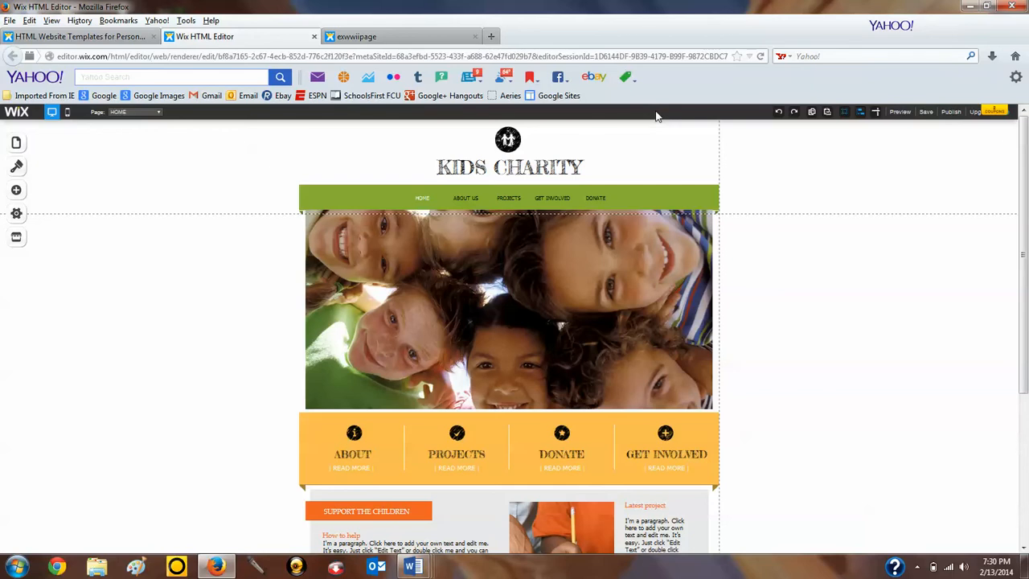
Step: Delete the round logo image above the KIDS CHARITY title and the large photo of the children
click(515, 143)
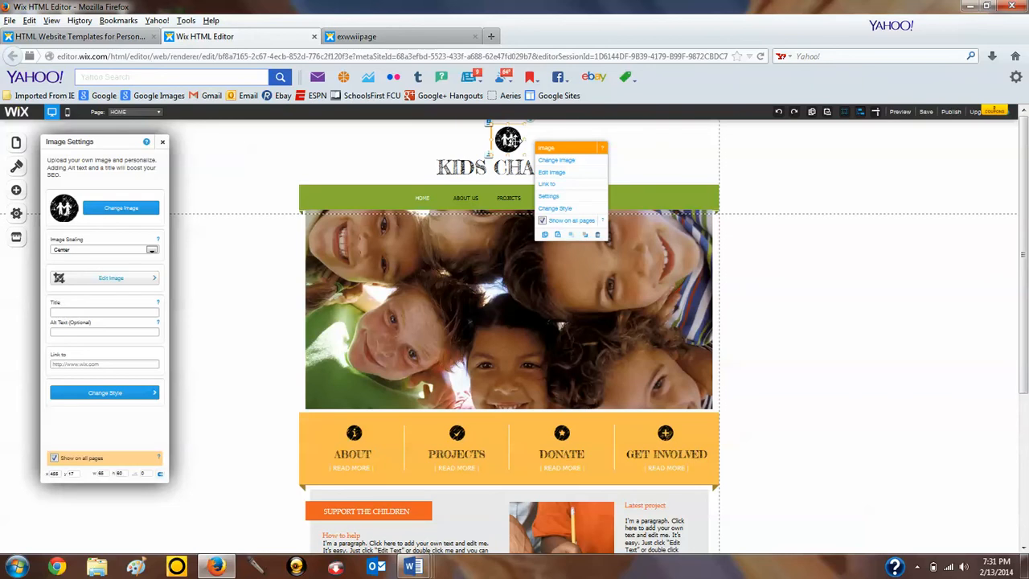
key(Delete)
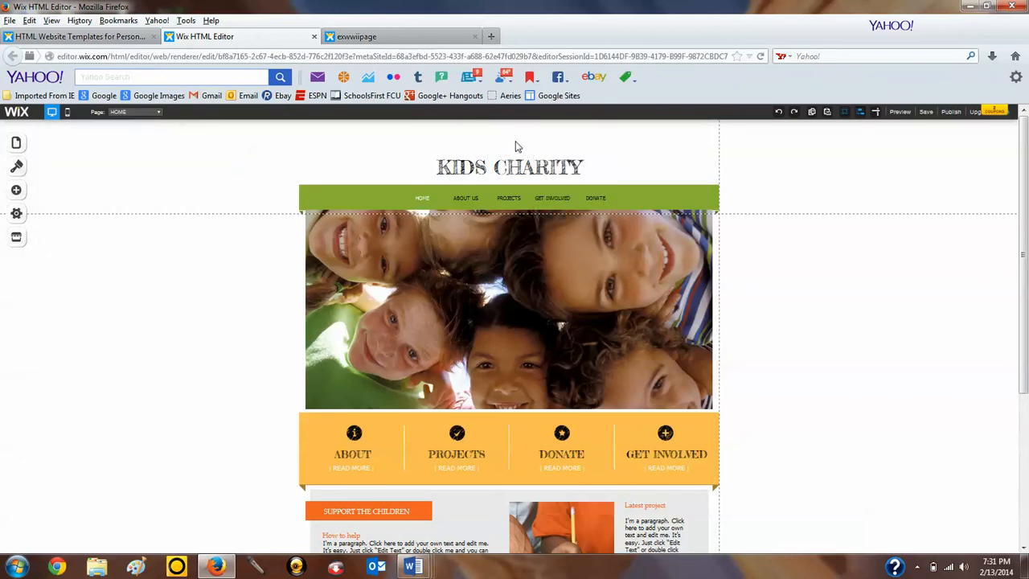
click(497, 283)
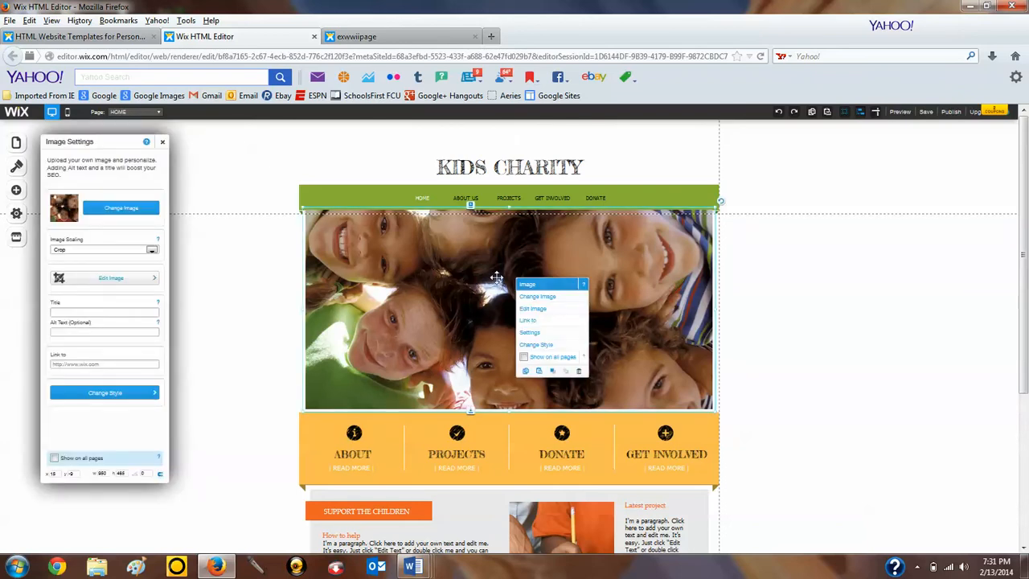
key(Delete)
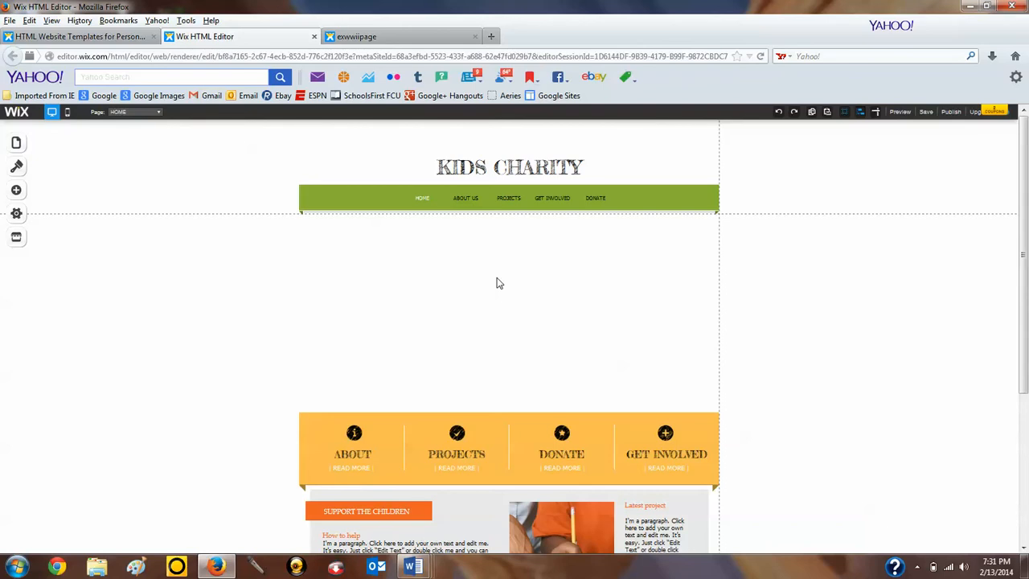
Step: Examine the separate elements of the lower section: photo, Latest project text, READ MORE button, SUPPORT THE CHILDREN heading and grey background box
drag(1026, 269, 1026, 344)
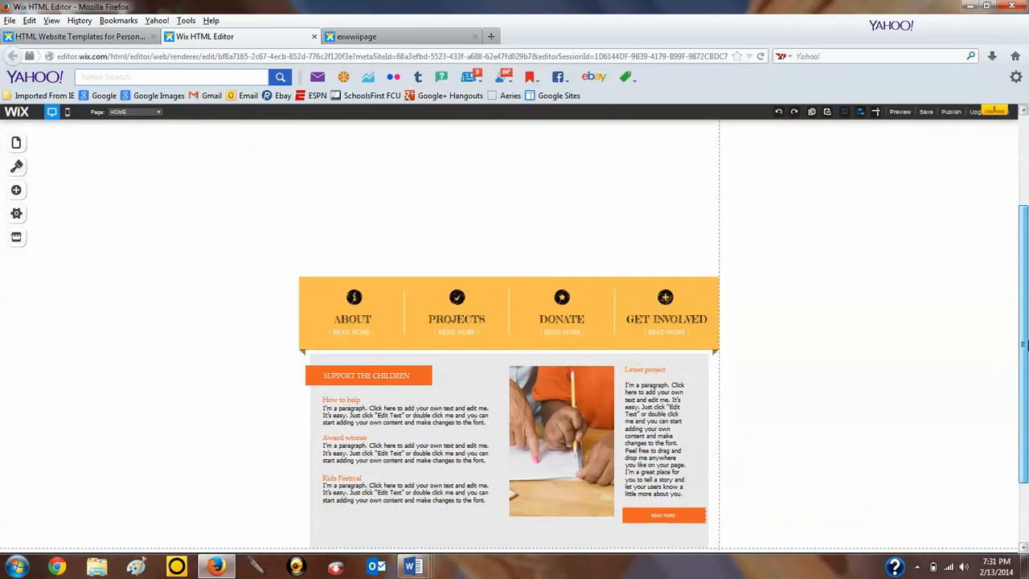
drag(1027, 335, 1027, 358)
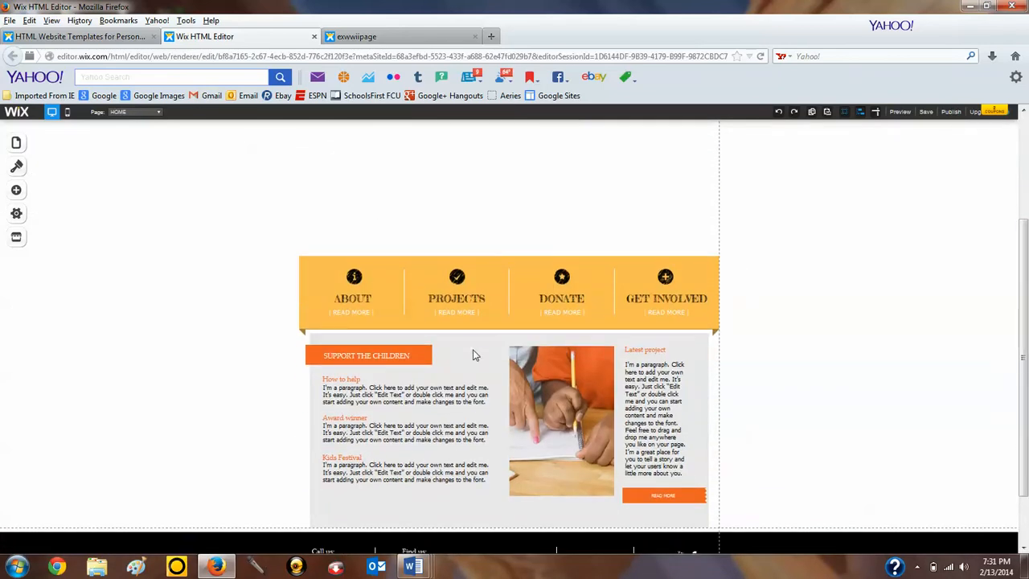
right_click(568, 372)
click(569, 394)
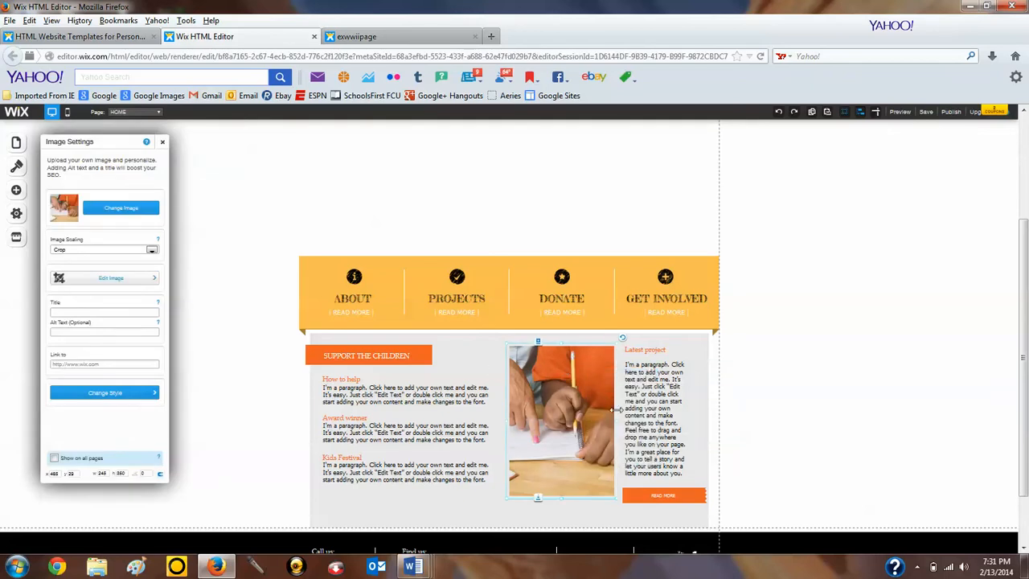
click(645, 400)
right_click(647, 398)
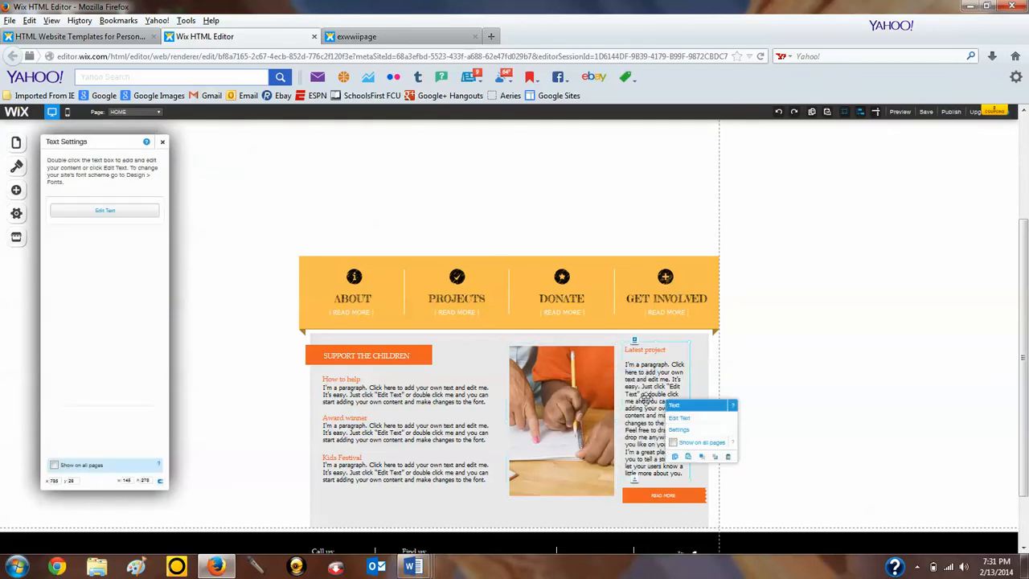
click(664, 500)
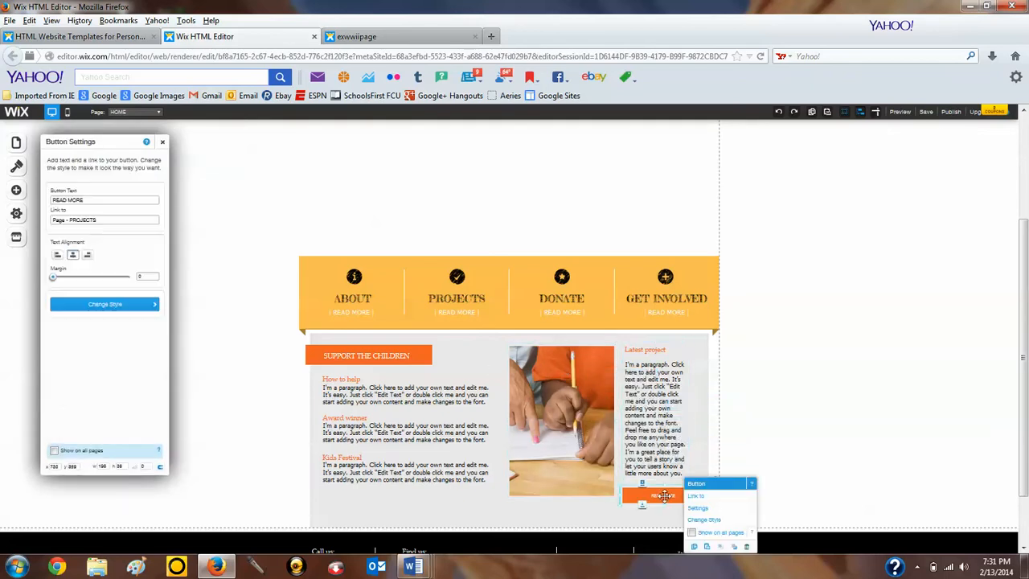
click(455, 432)
click(386, 357)
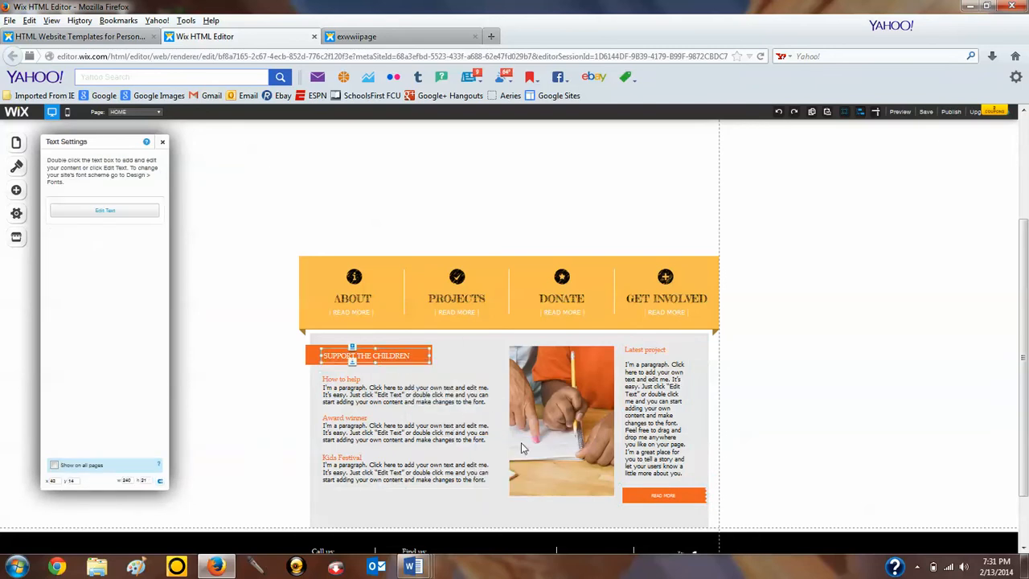
click(493, 368)
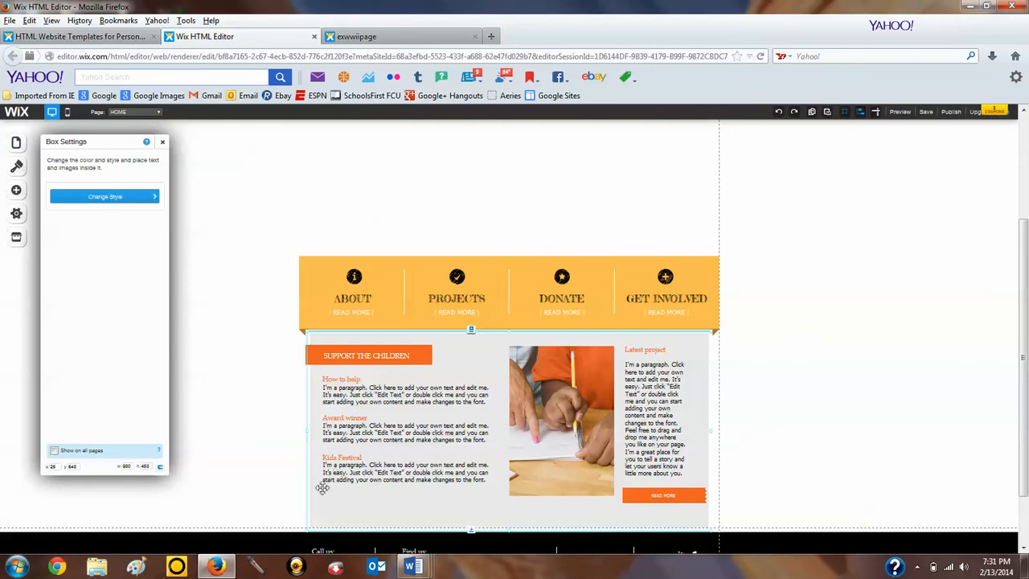
Step: Delete the grey box section holding the SUPPORT THE CHILDREN text, photo and Latest project content
key(Delete)
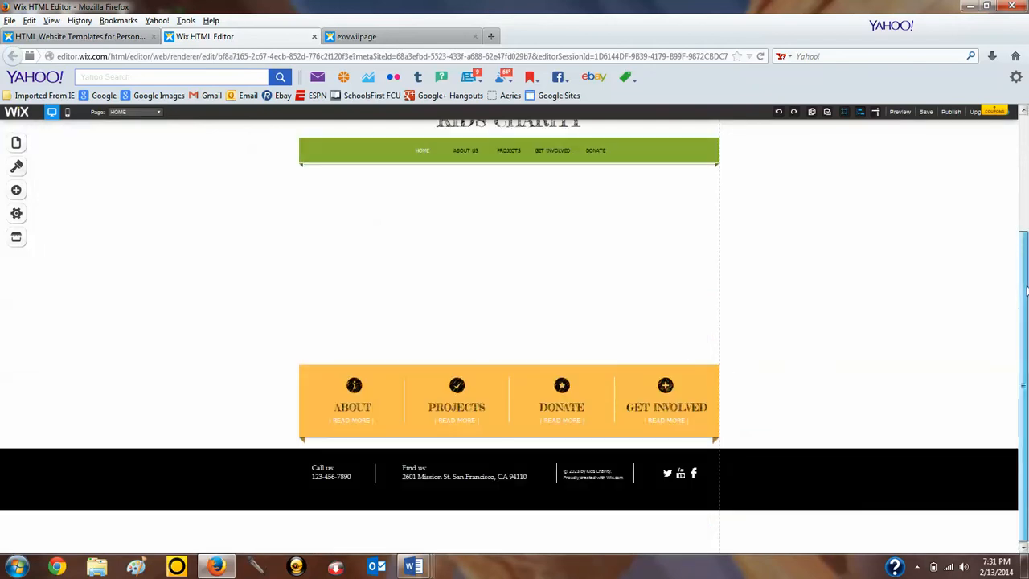
Step: Replace the KIDS CHARITY header title with "World War II Website"
drag(1023, 221, 1027, 168)
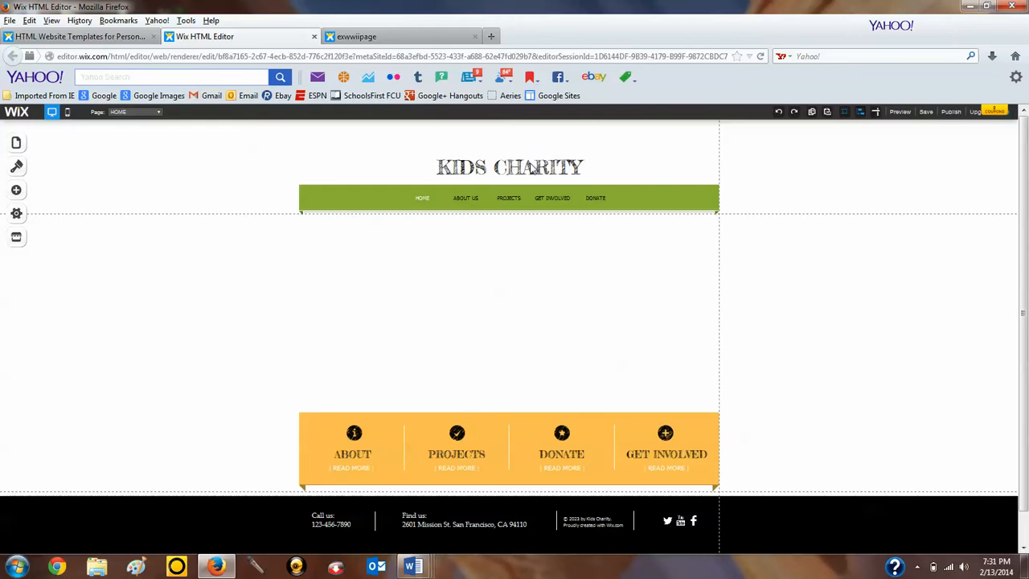
click(531, 167)
click(530, 166)
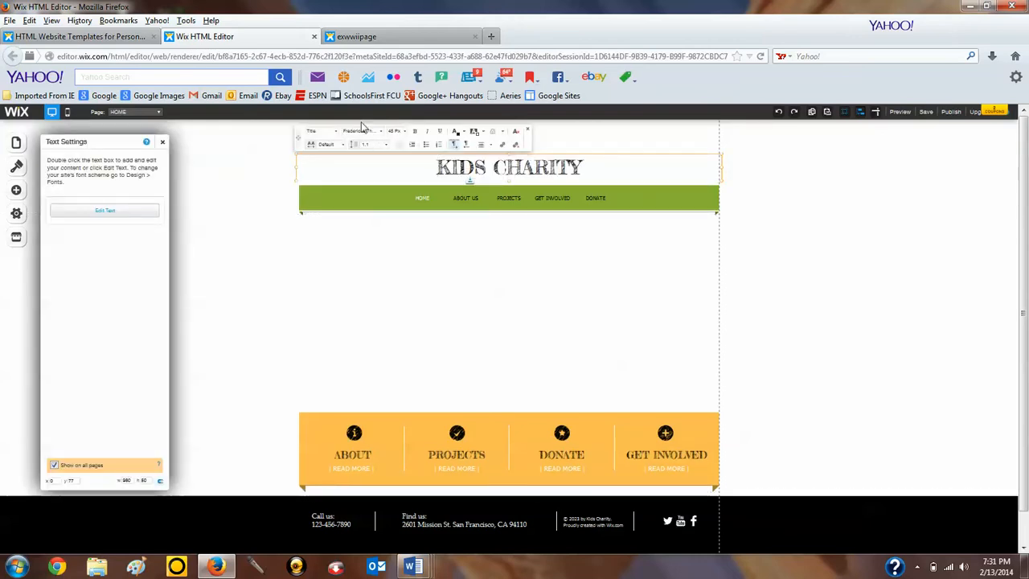
drag(593, 167, 367, 165)
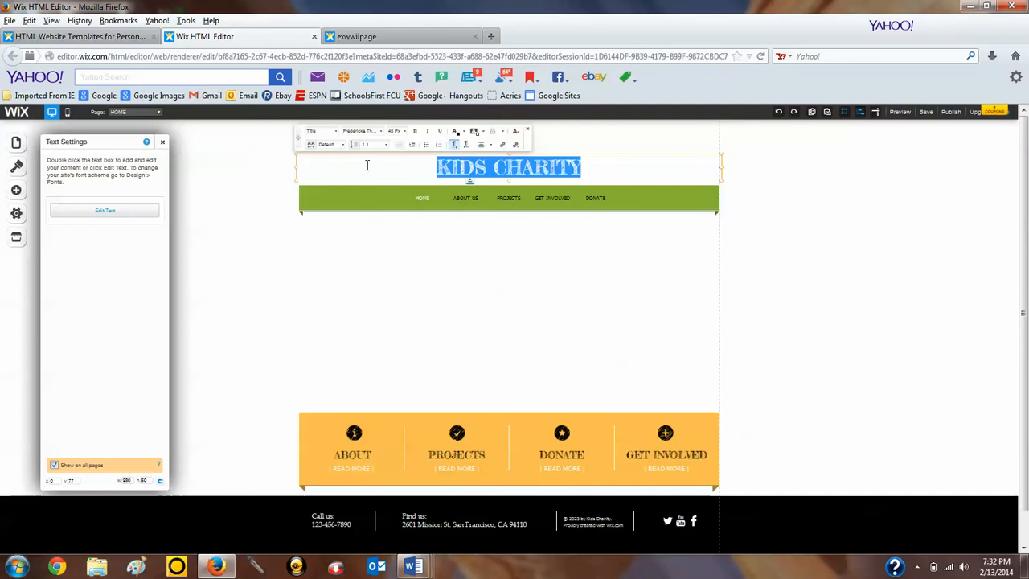
text(Wor)
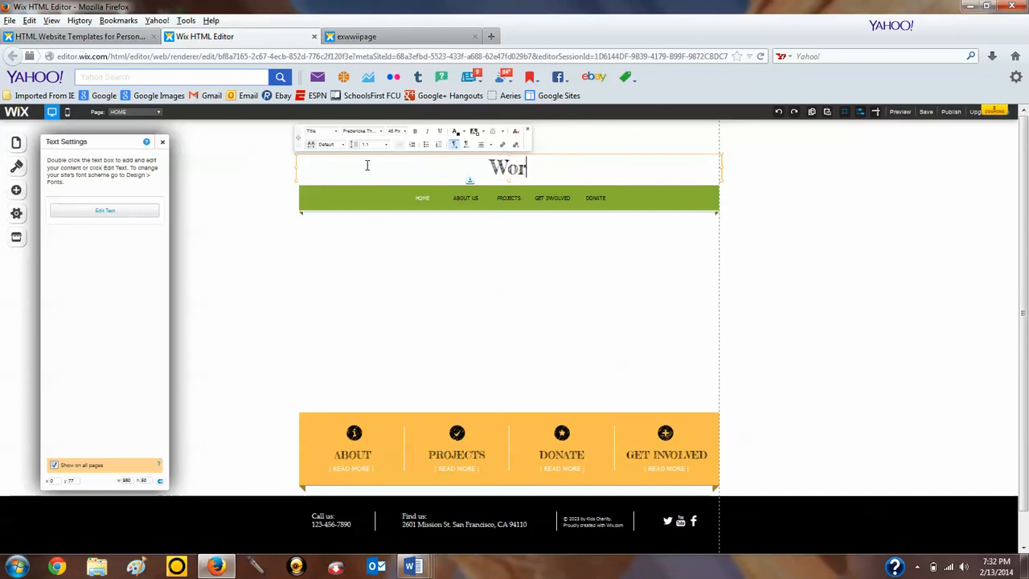
text(ld War II Website)
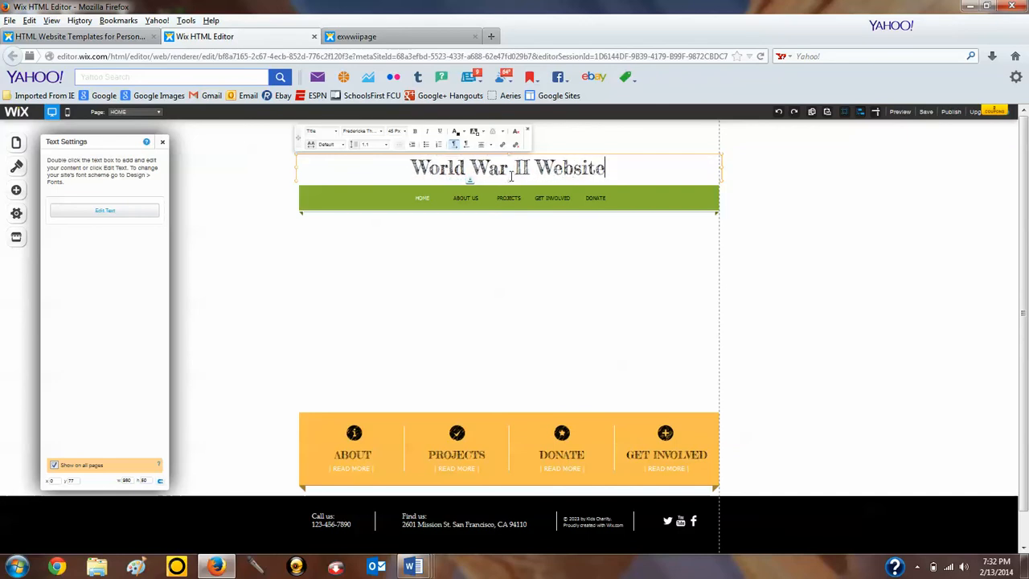
Step: Change the text color of the whole World War II Website title to red
drag(620, 173, 351, 169)
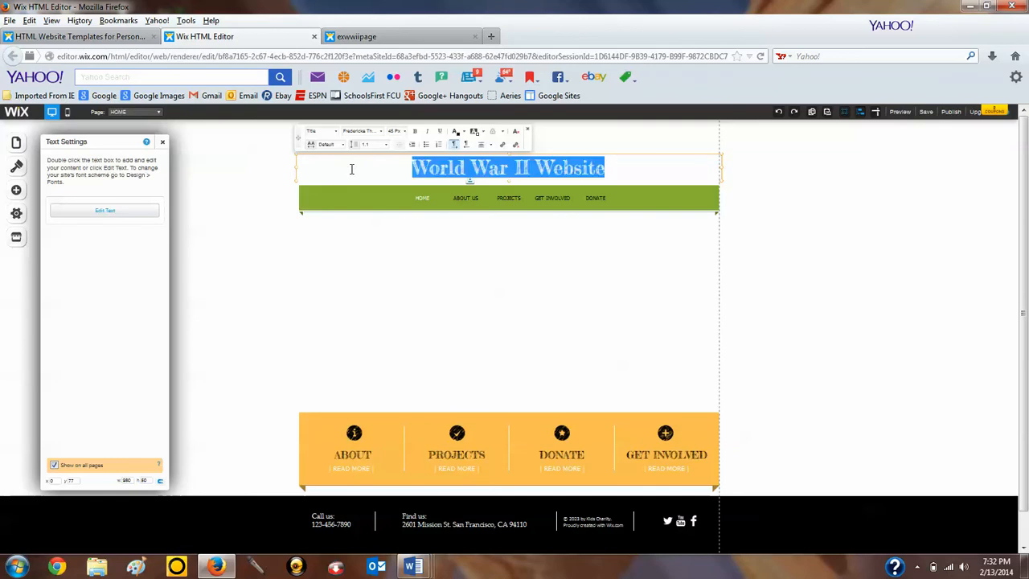
click(460, 135)
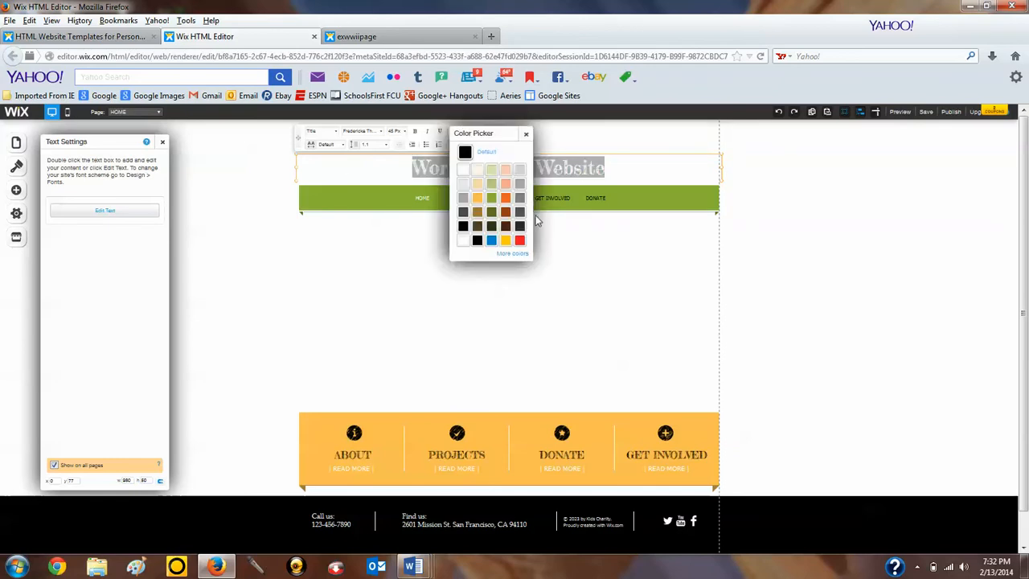
click(519, 240)
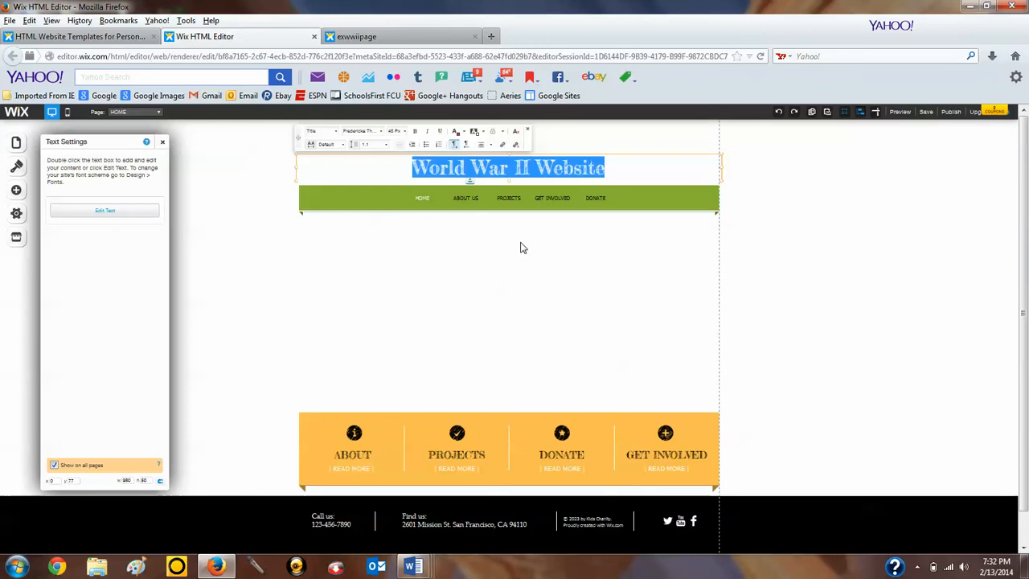
click(518, 252)
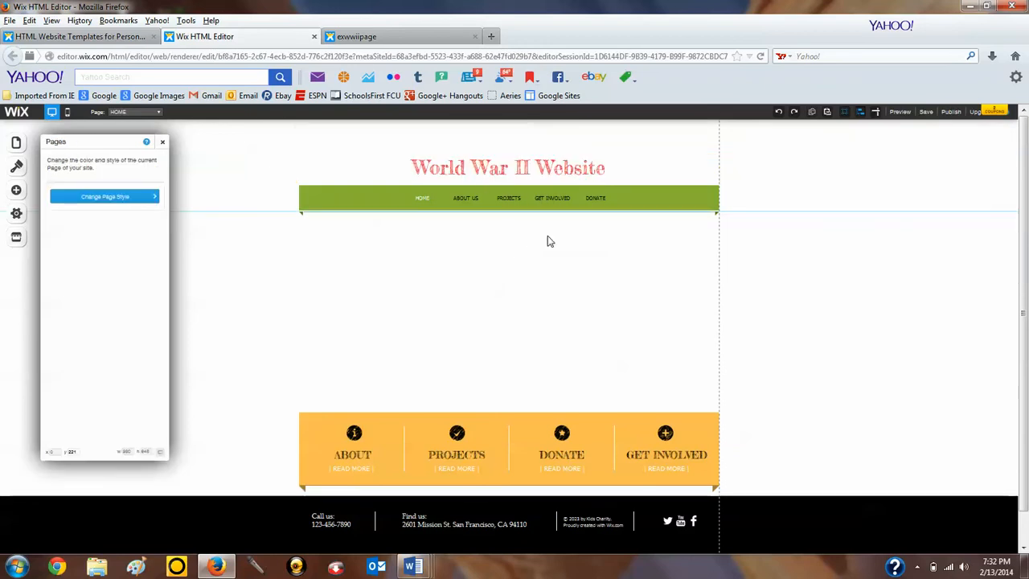
Step: Move the World War II Website title up towards the upper edge of the header
click(522, 171)
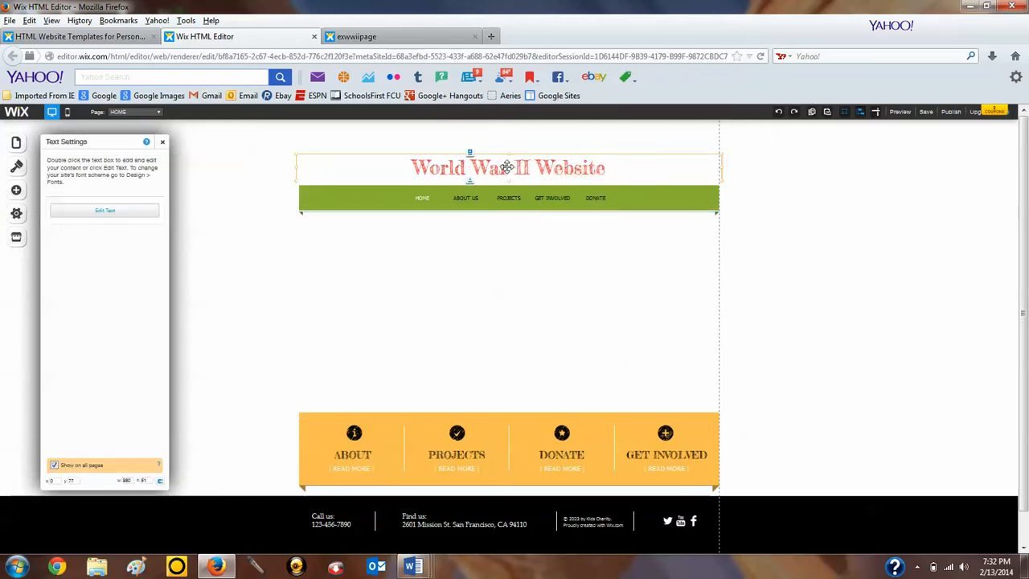
click(508, 167)
drag(628, 168, 634, 145)
click(644, 250)
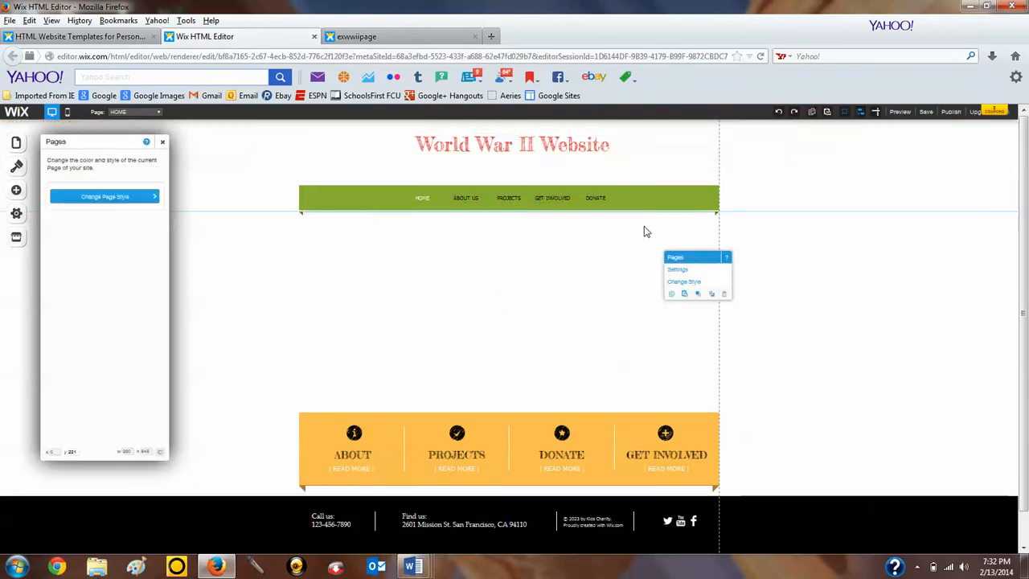
Step: Move the green navigation menu up so it sits directly beneath the title
click(686, 201)
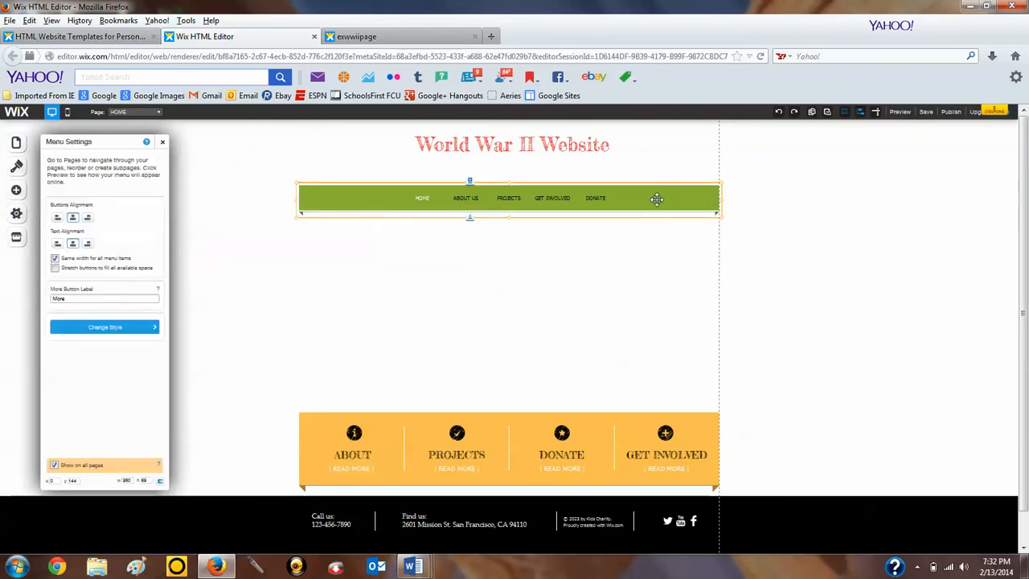
drag(656, 199, 659, 172)
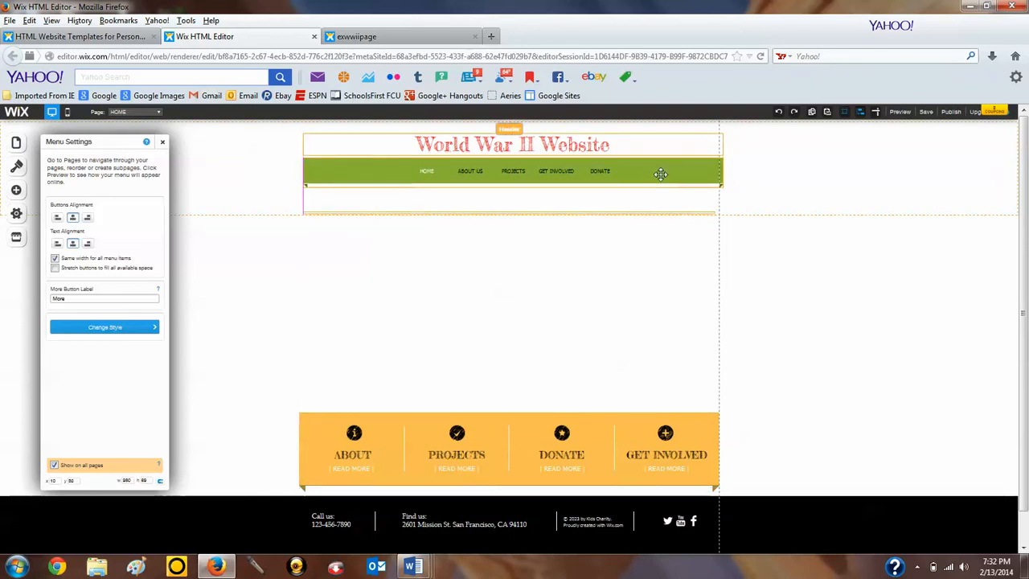
click(650, 310)
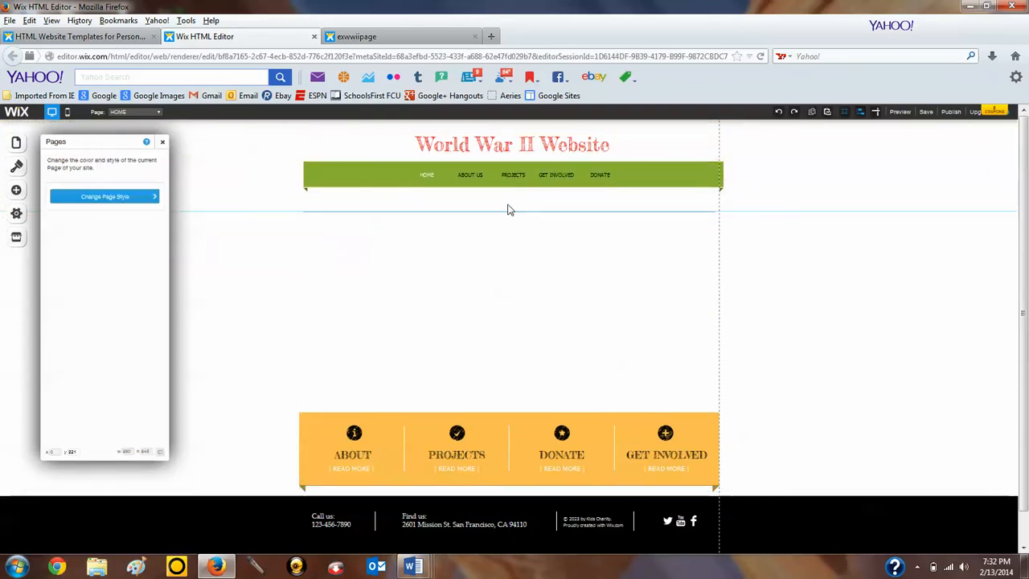
Step: Try to shorten the header by raising its lower edge to the navigation menu, and close the settings
click(506, 212)
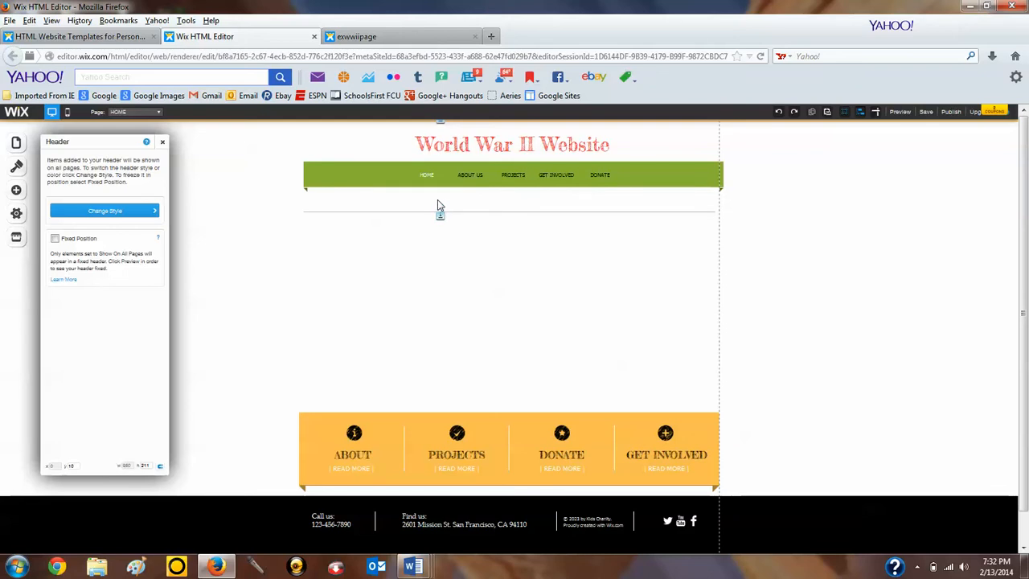
drag(441, 216, 447, 182)
click(582, 299)
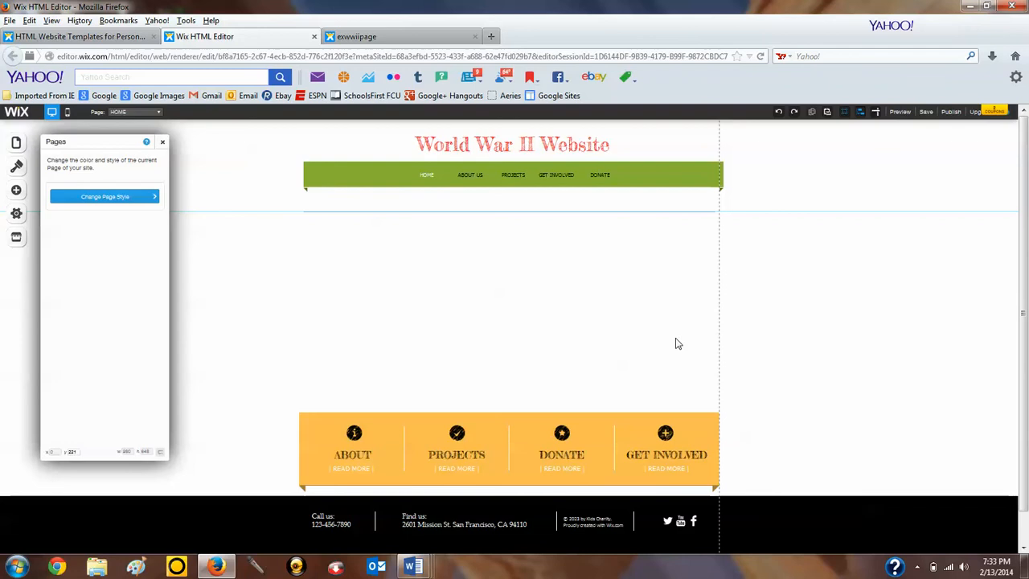
click(164, 142)
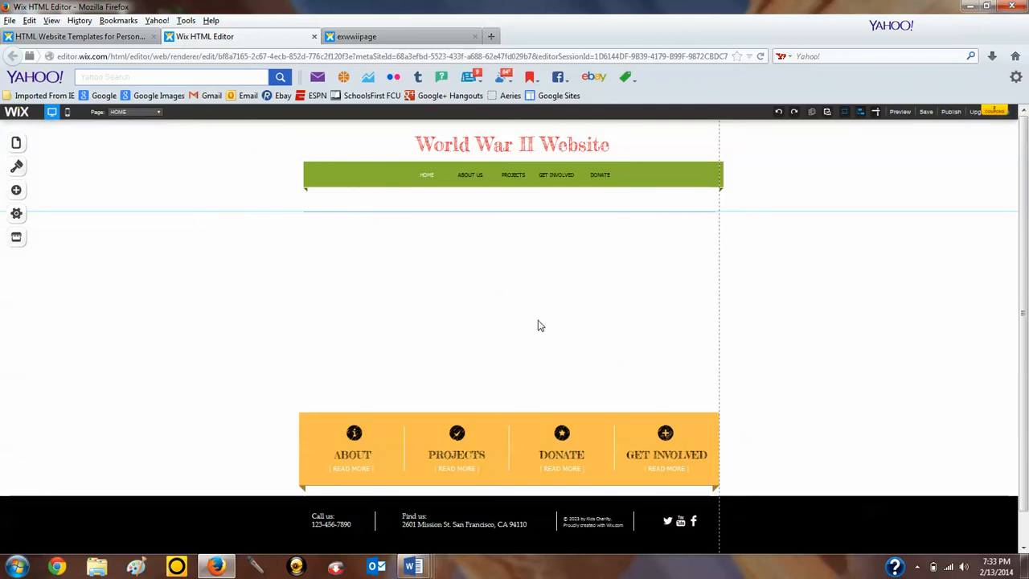
Step: Look through the kinds of elements that can be added, including the text and image options
click(30, 197)
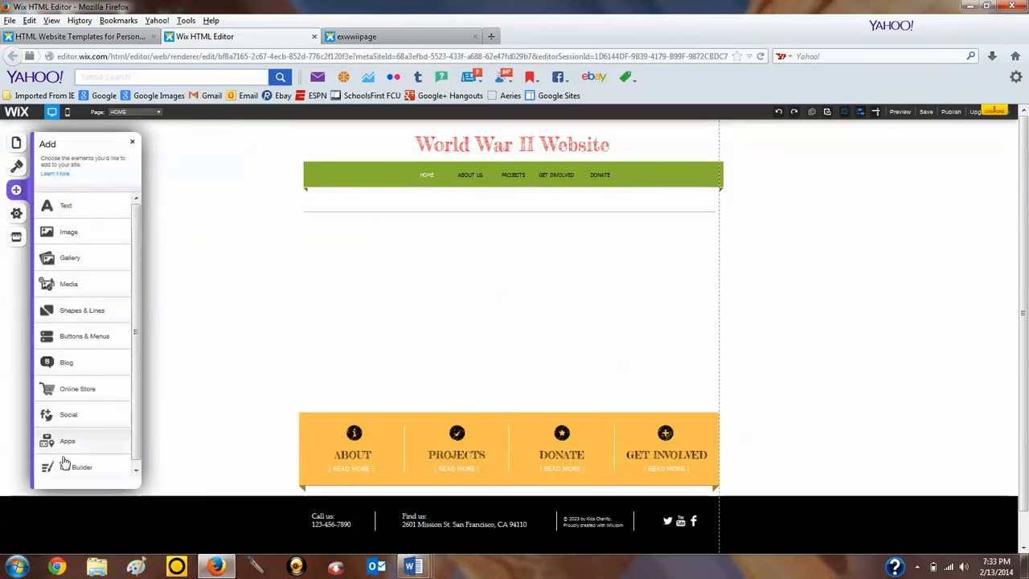
click(89, 210)
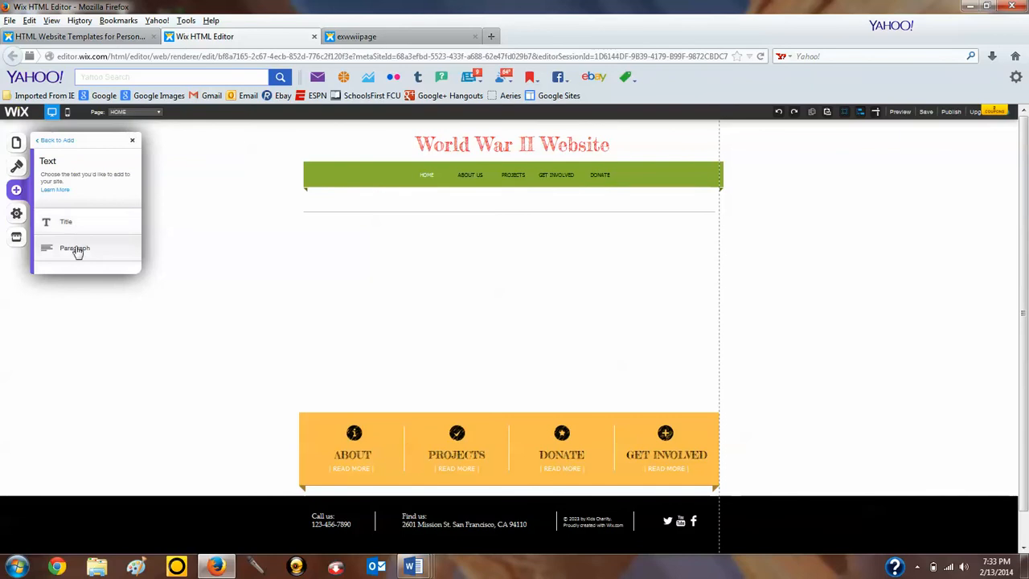
click(16, 190)
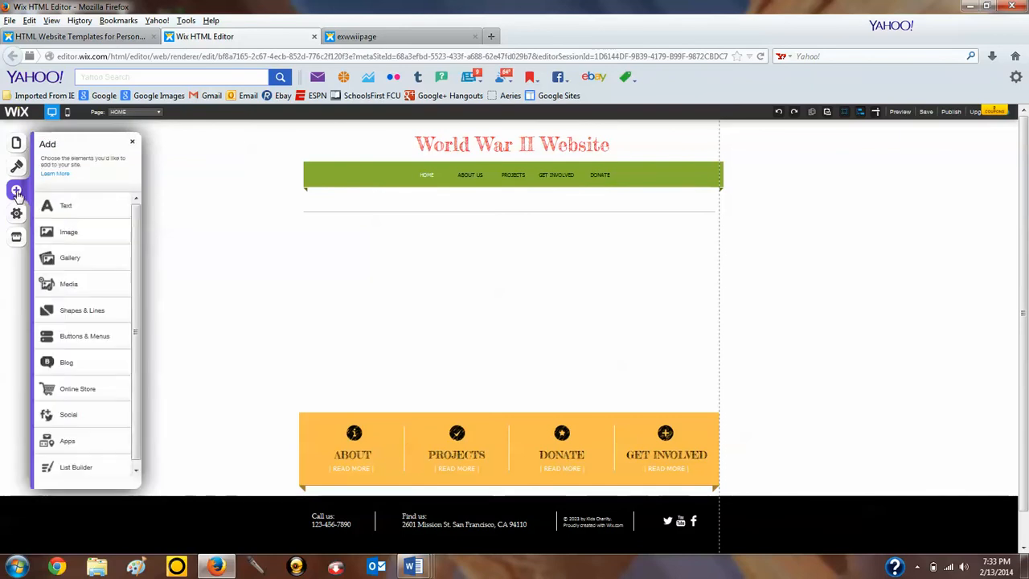
click(88, 239)
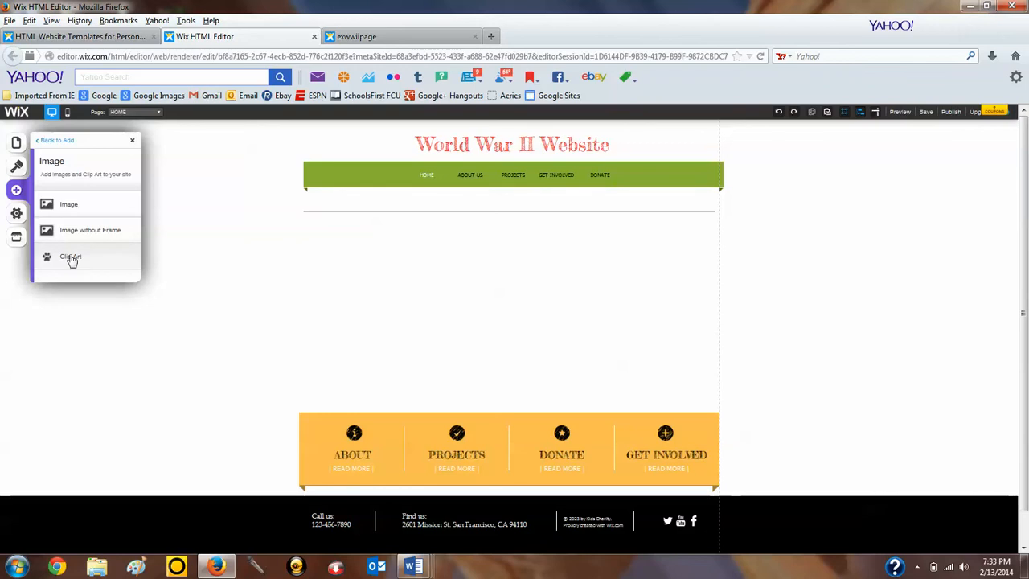
click(16, 191)
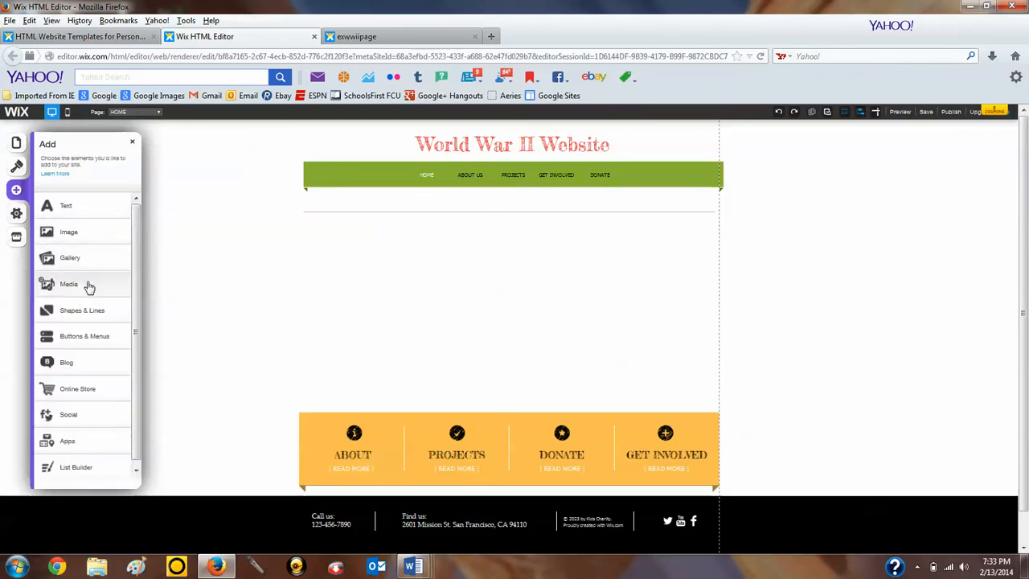
Step: Add a framed image to the page and place it below the header, aligned with the menu's left edge
click(78, 232)
click(69, 207)
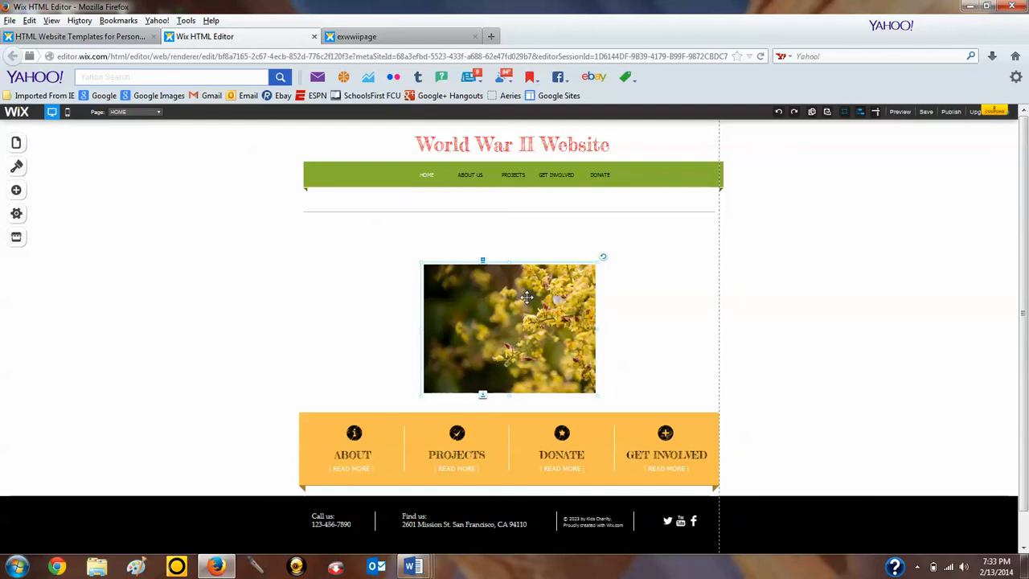
drag(527, 299, 407, 251)
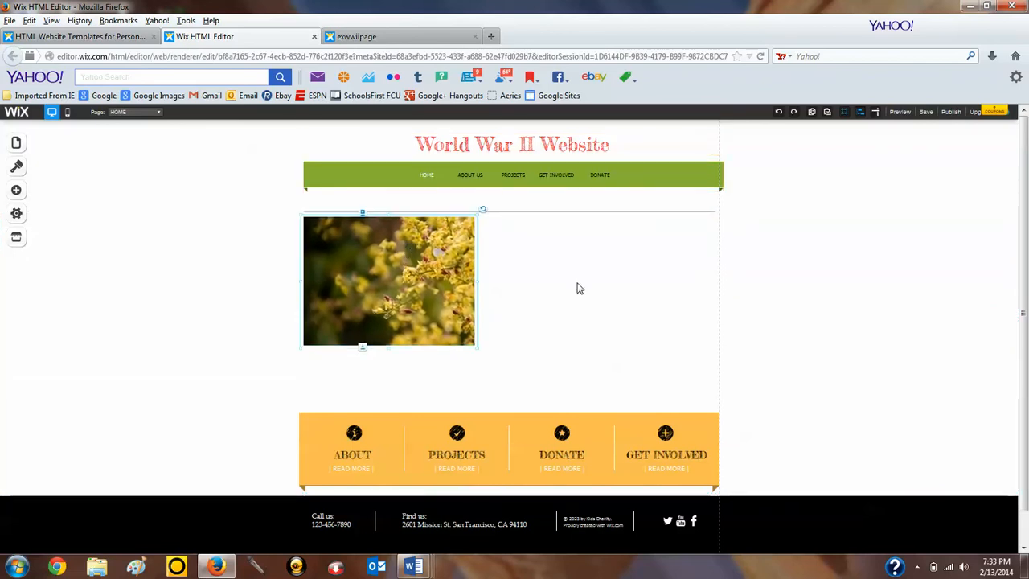
Step: Open the image replacement for the flower picture and look through the uploaded WWII images
click(437, 262)
click(438, 262)
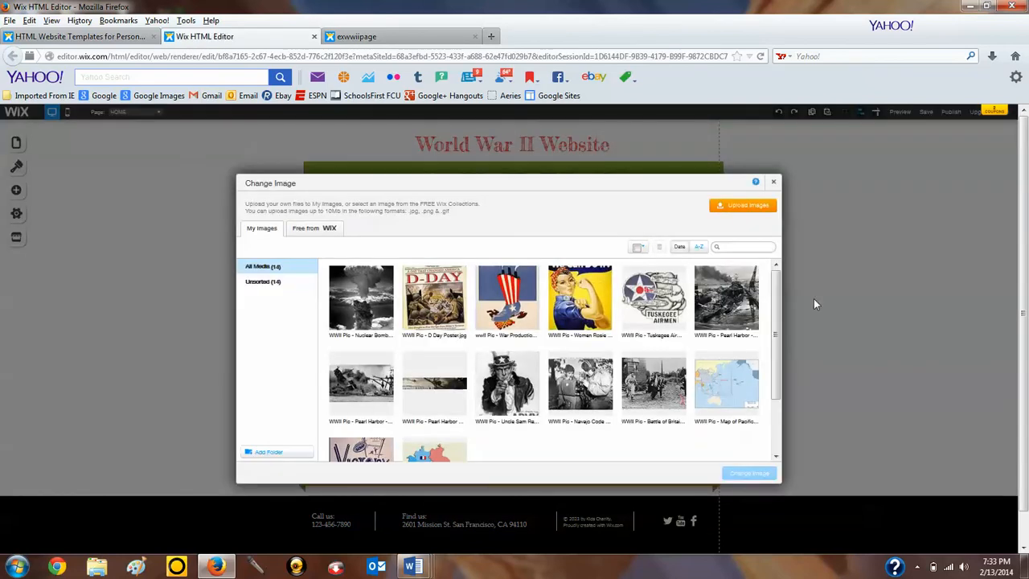
mouse_move(775, 299)
mouse_down()
mouse_move(771, 342)
mouse_move(772, 312)
mouse_up()
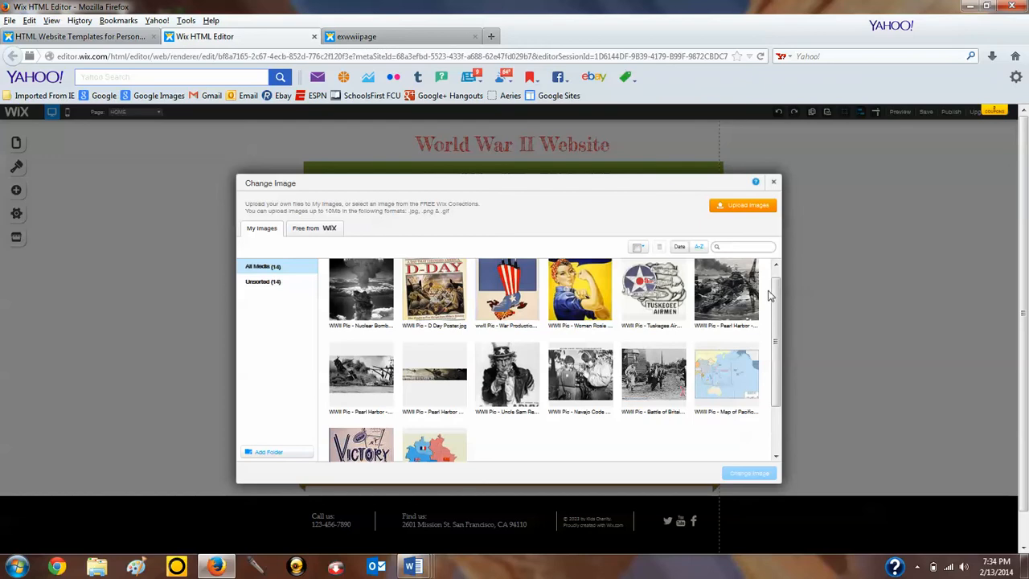
Step: Try to upload the file WWII Pic - 442nd Japanese Americans to the image library
click(740, 214)
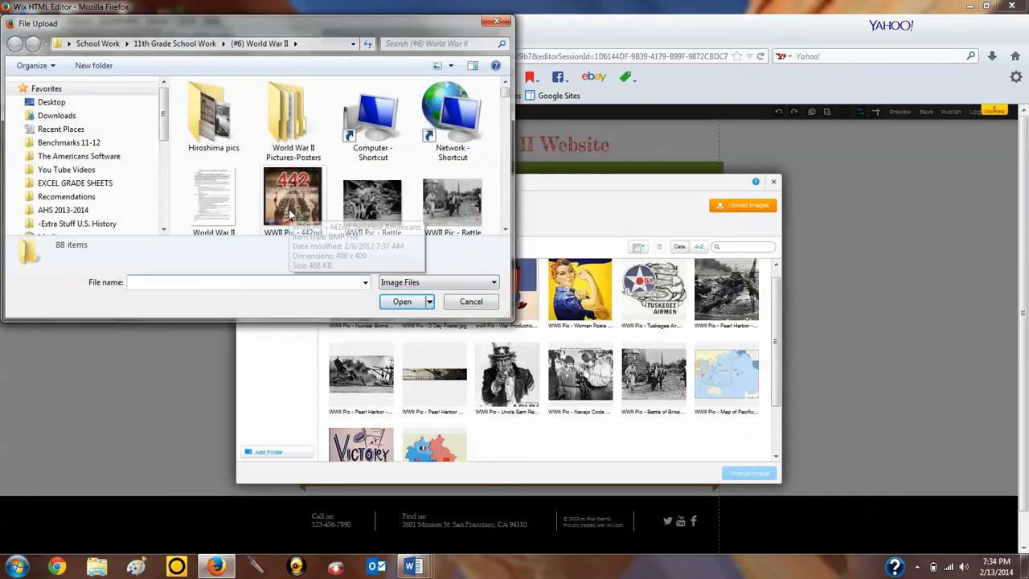
click(308, 203)
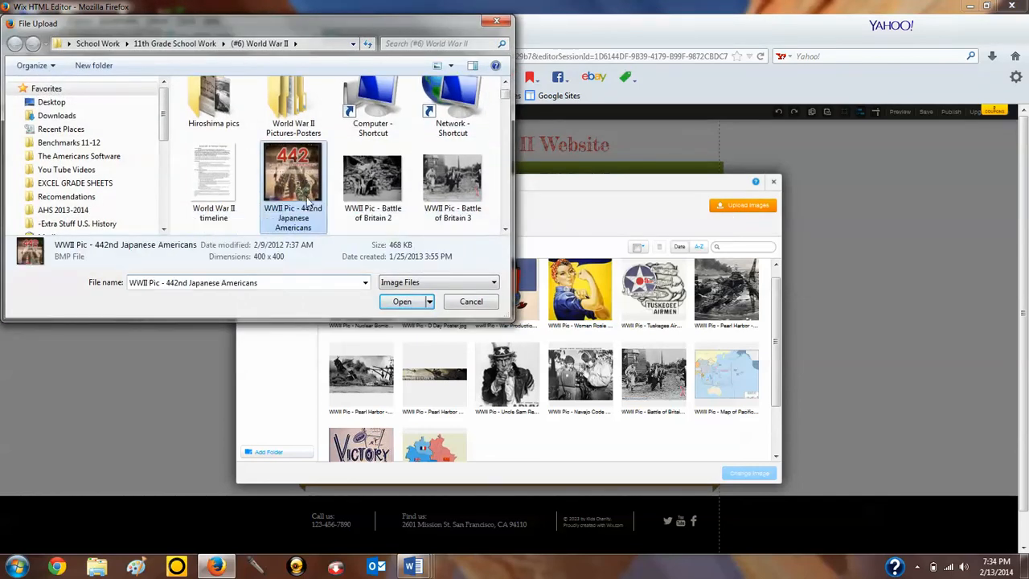
click(400, 301)
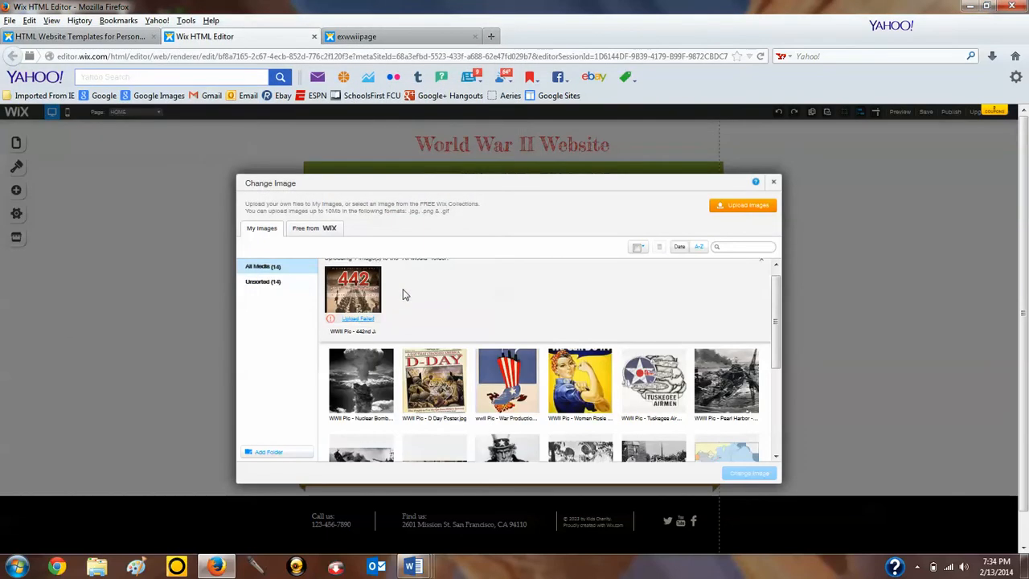
Step: Upload the file WWII Pic - Battle of Britain 3 and use it to replace the flower picture
click(747, 206)
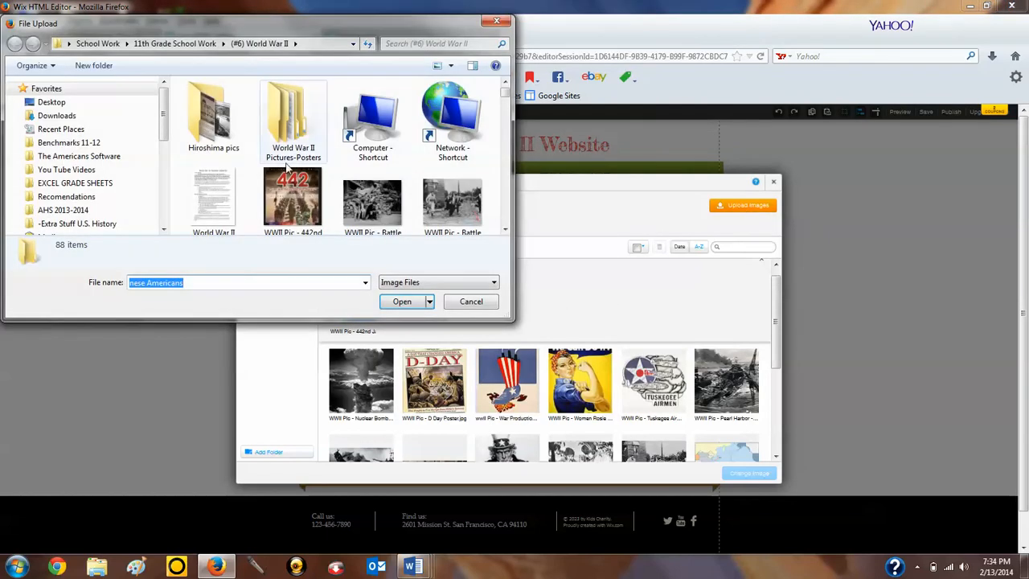
scroll(504, 207, down, 1)
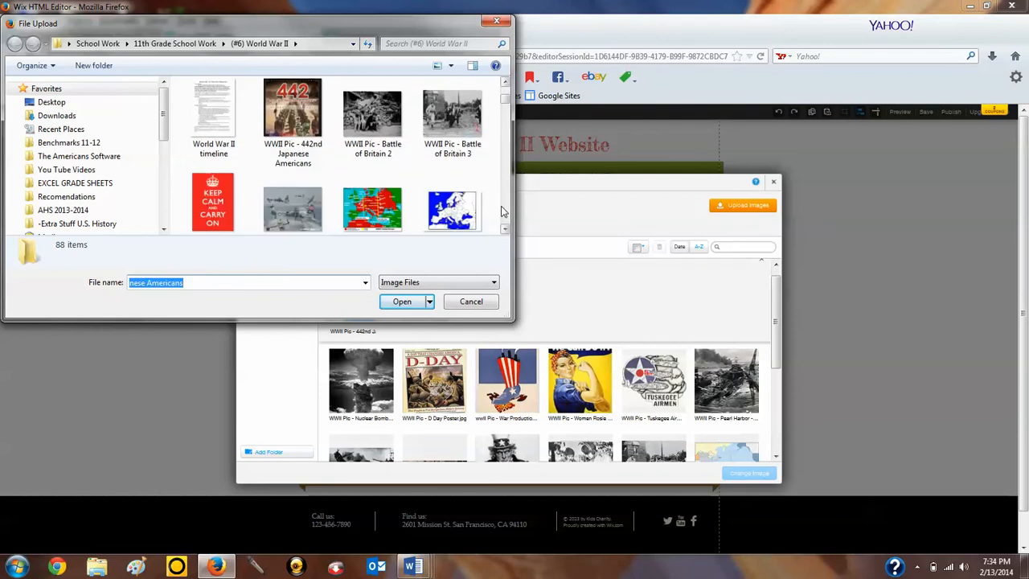
click(440, 122)
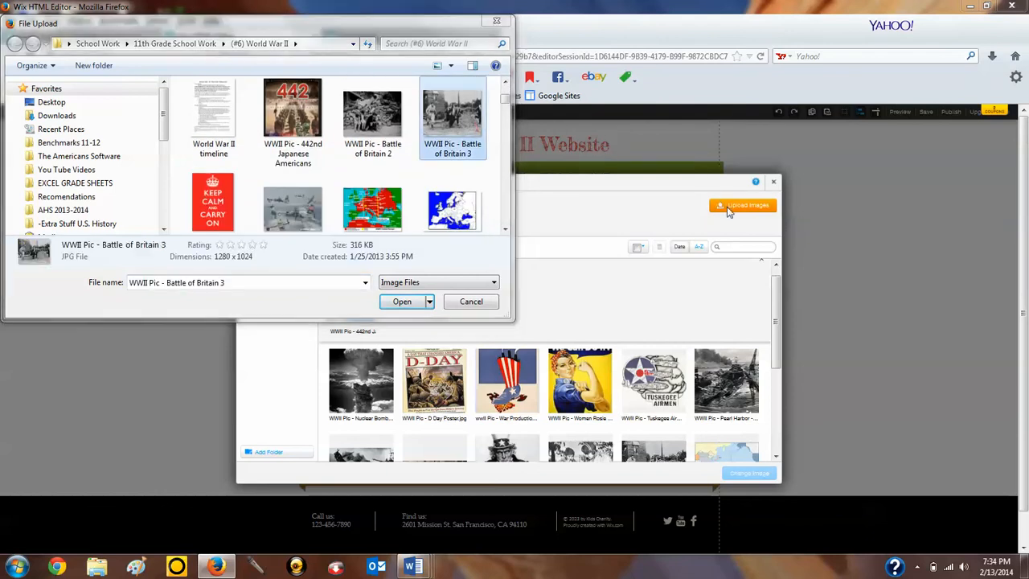
click(400, 302)
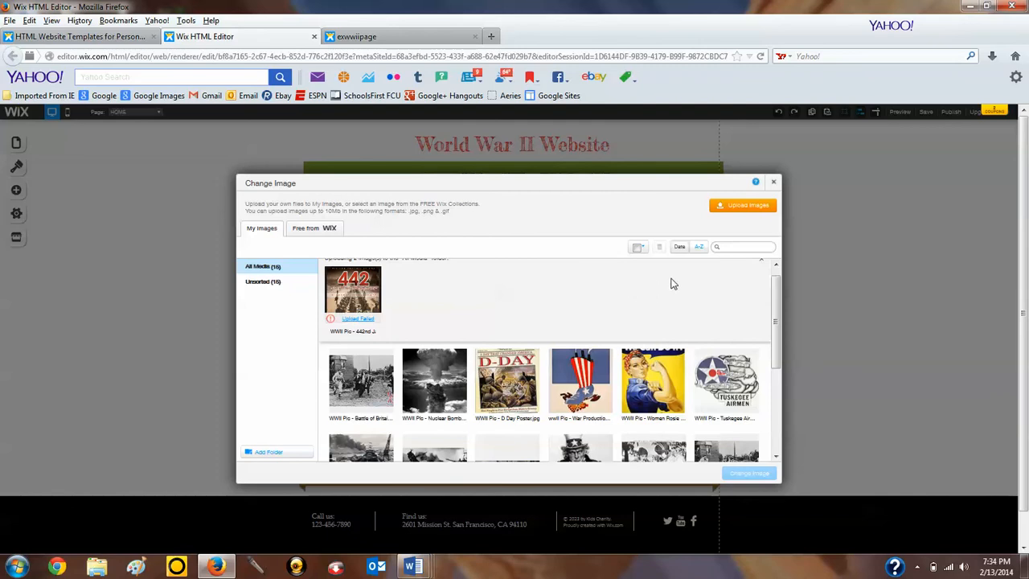
click(377, 371)
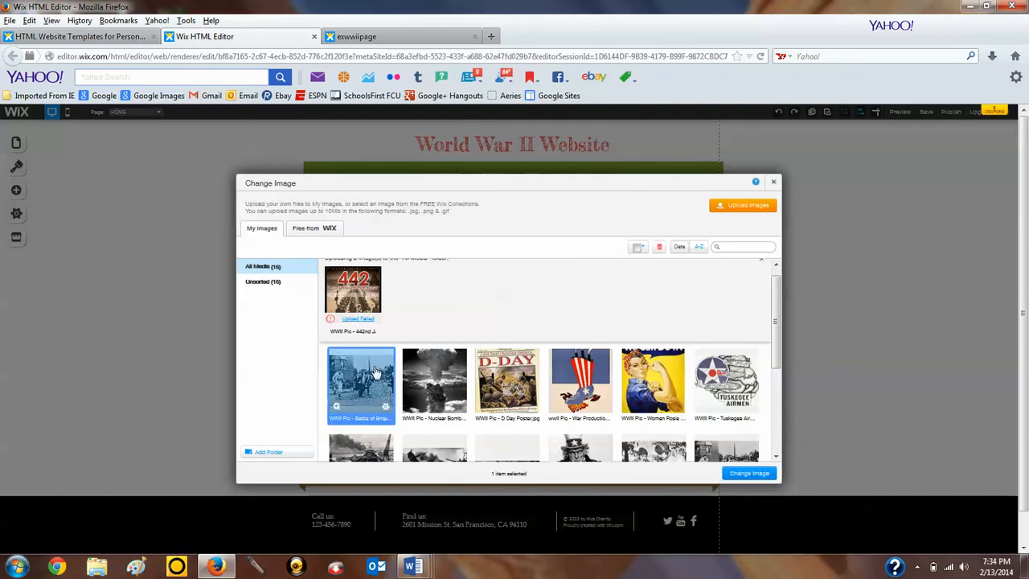
click(741, 476)
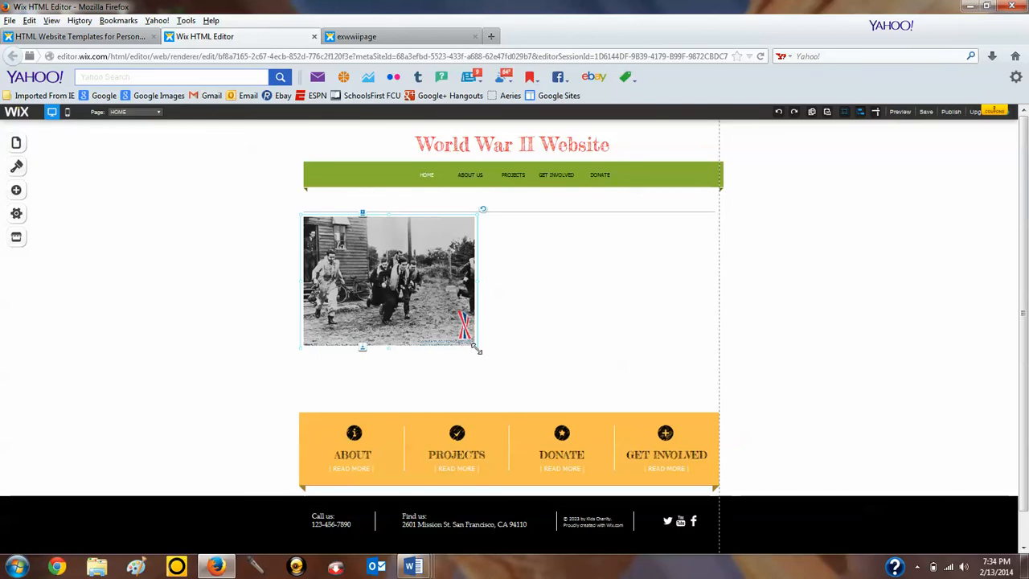
Step: Enlarge the Battle of Britain photo and move it up to just below the navigation menu
drag(478, 350, 518, 399)
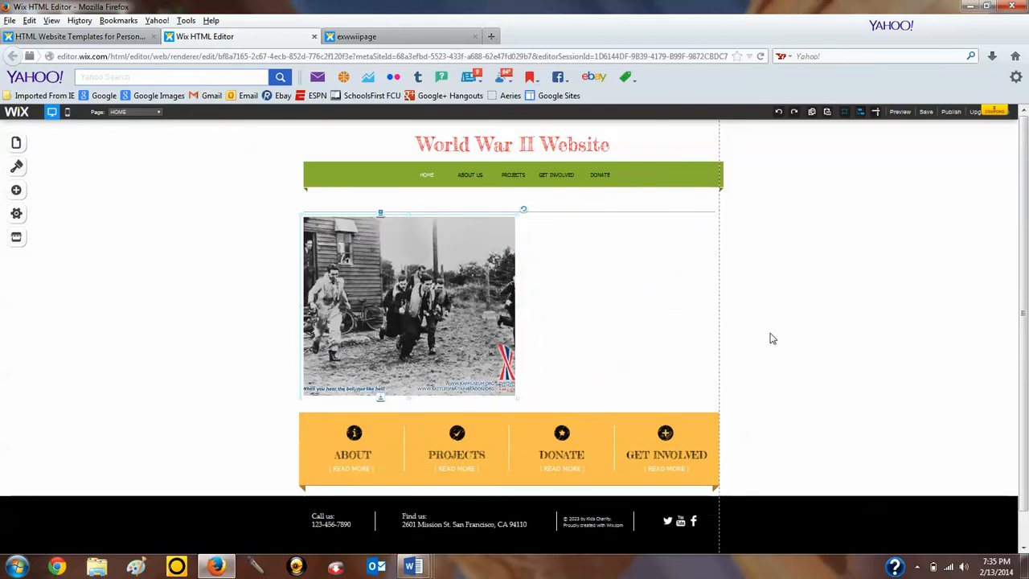
click(616, 301)
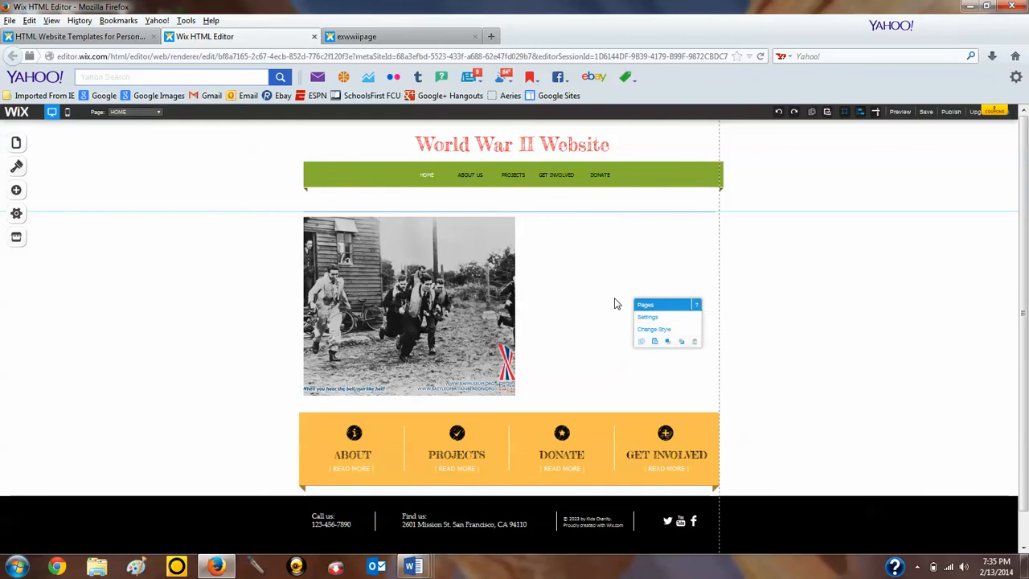
click(434, 302)
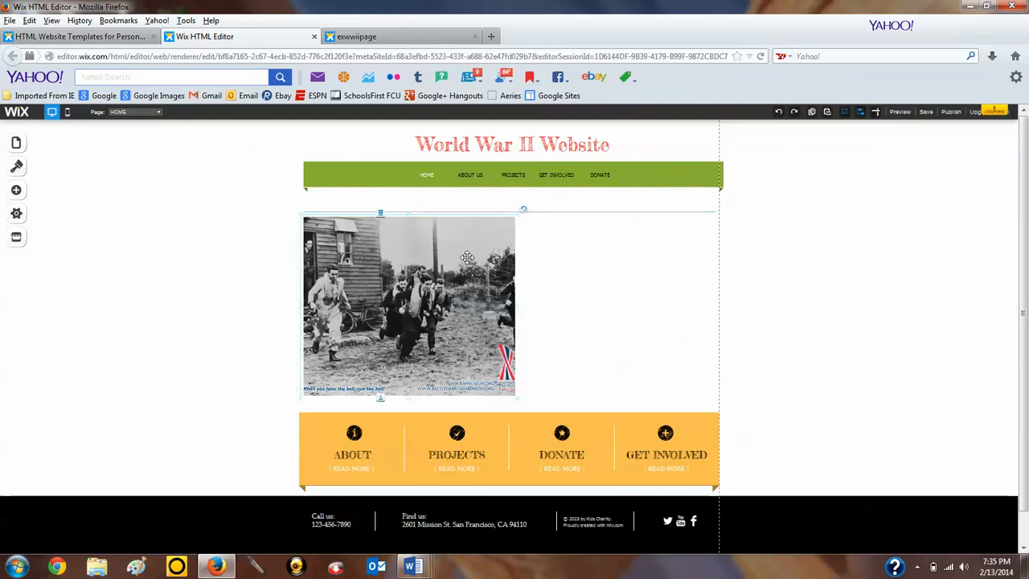
drag(467, 256, 468, 242)
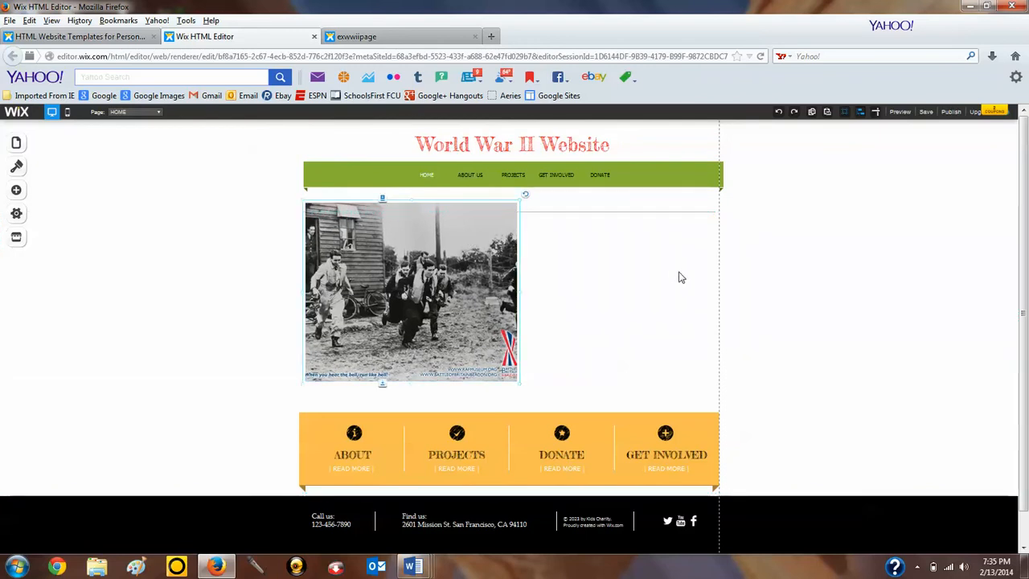
Step: Add a title text element and place it beside the top of the photo, to its right
click(17, 190)
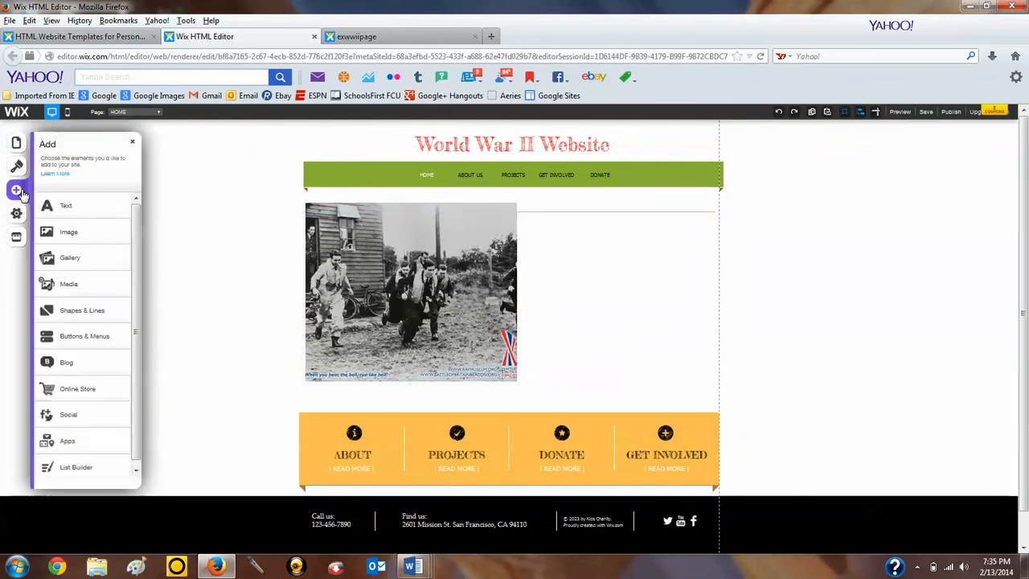
click(69, 209)
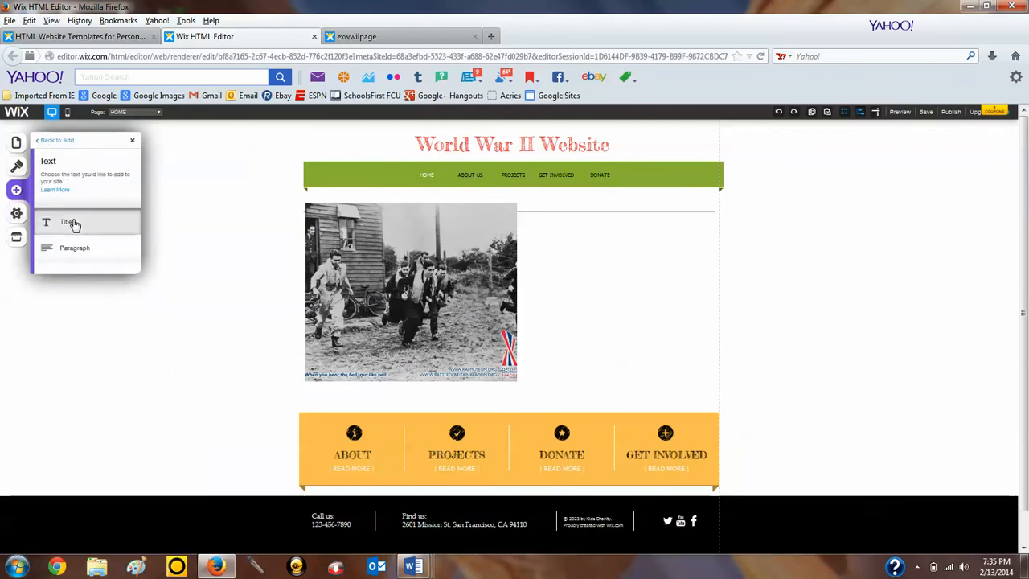
click(72, 221)
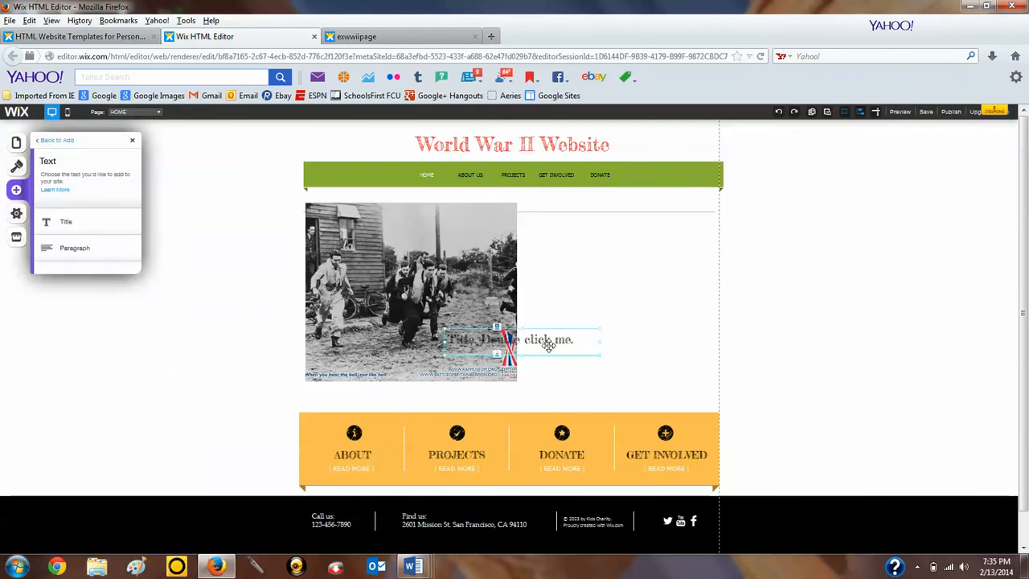
drag(548, 344, 634, 225)
drag(632, 221, 632, 219)
Step: Replace the placeholder title text with "Introduction to WWII"
double_click(633, 219)
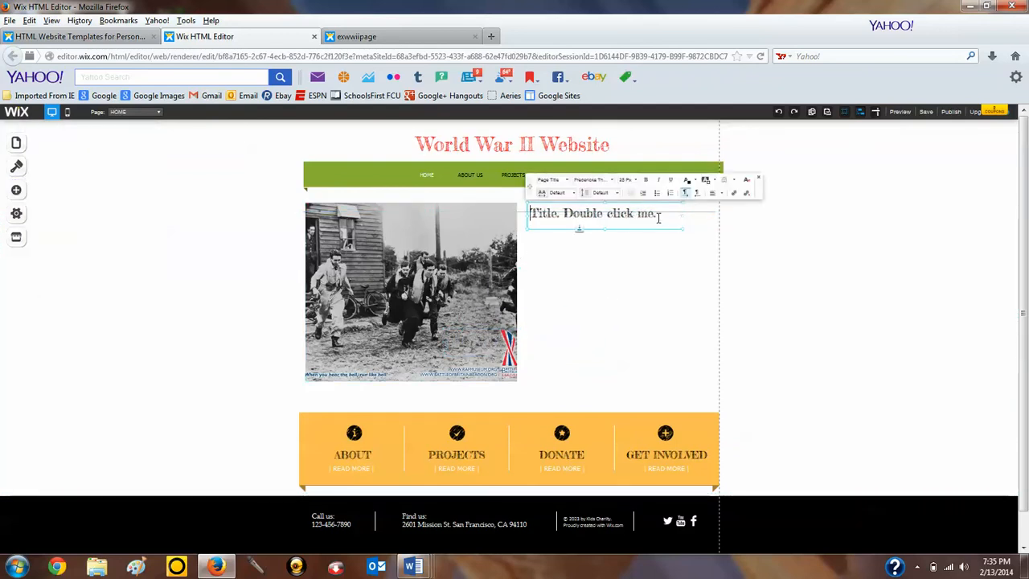
key(ctrl+a)
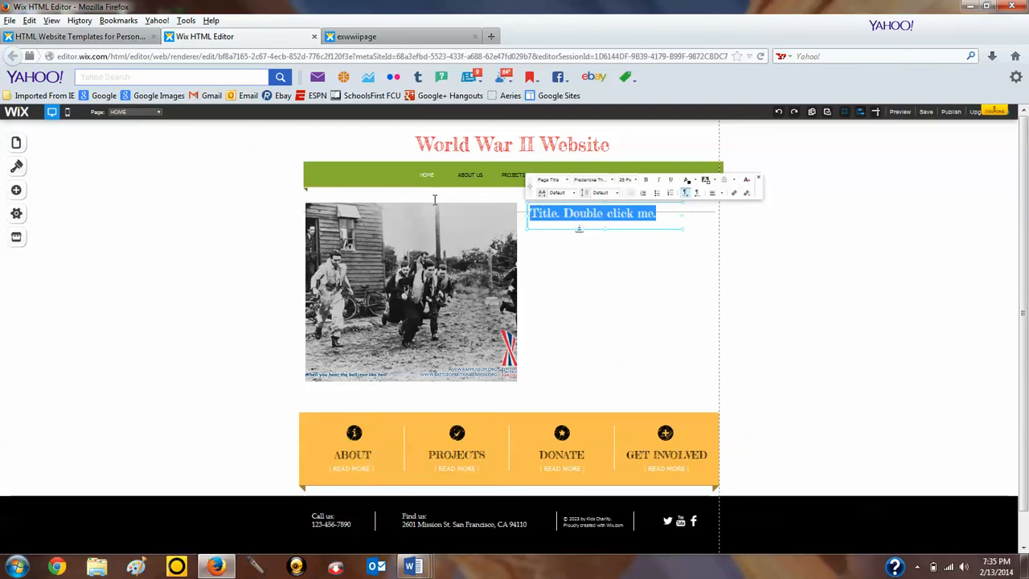
text(Intr)
text(oduction)
text( to Wor)
text(WWII)
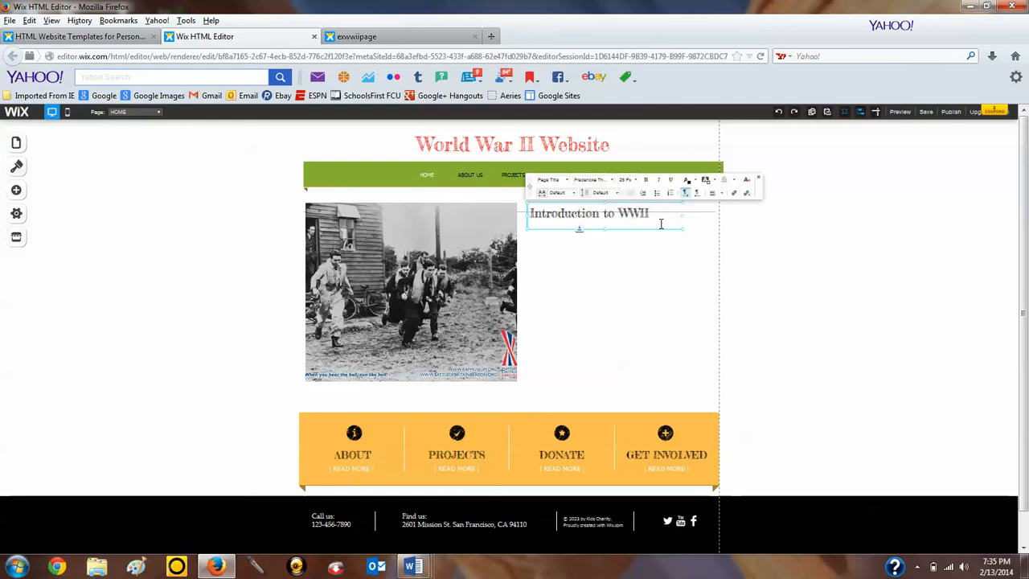
Step: Set the text color of the "Introduction to WWII" title to white
drag(664, 218, 510, 217)
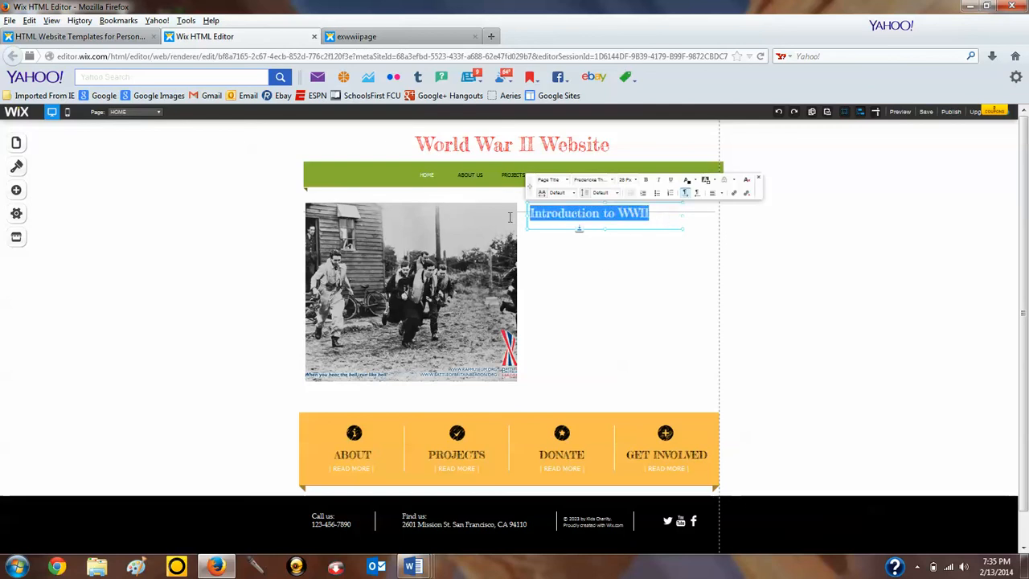
click(695, 180)
click(694, 219)
click(648, 303)
click(604, 228)
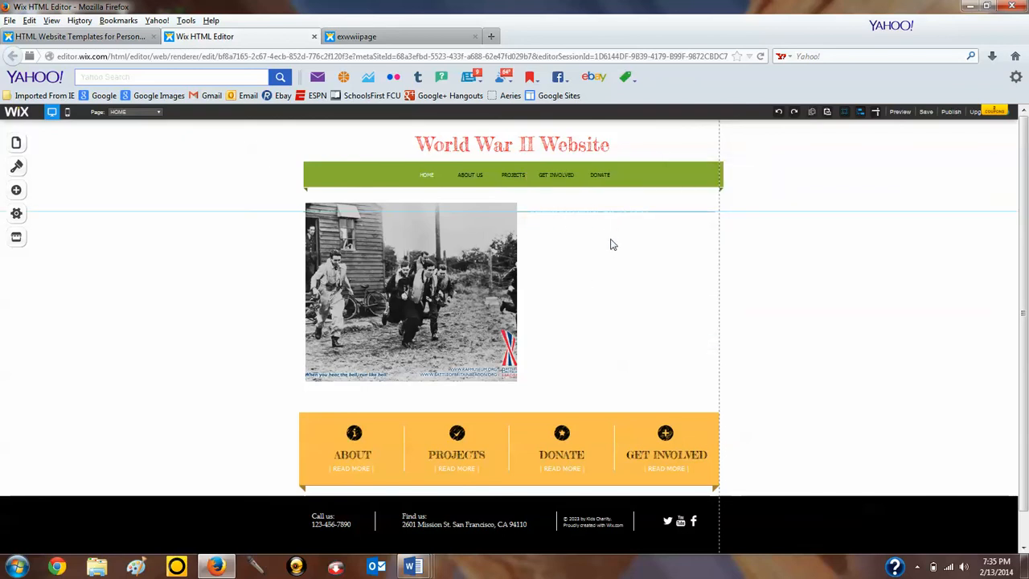
Step: Give the "Introduction to WWII" text a green background color and move the title slightly to the right, away from the photo
click(604, 224)
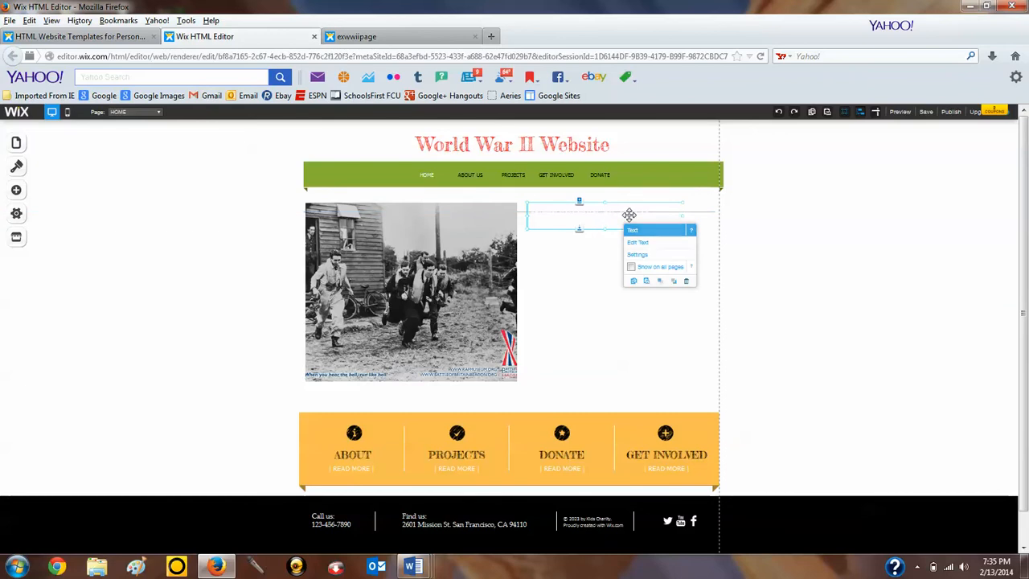
double_click(654, 215)
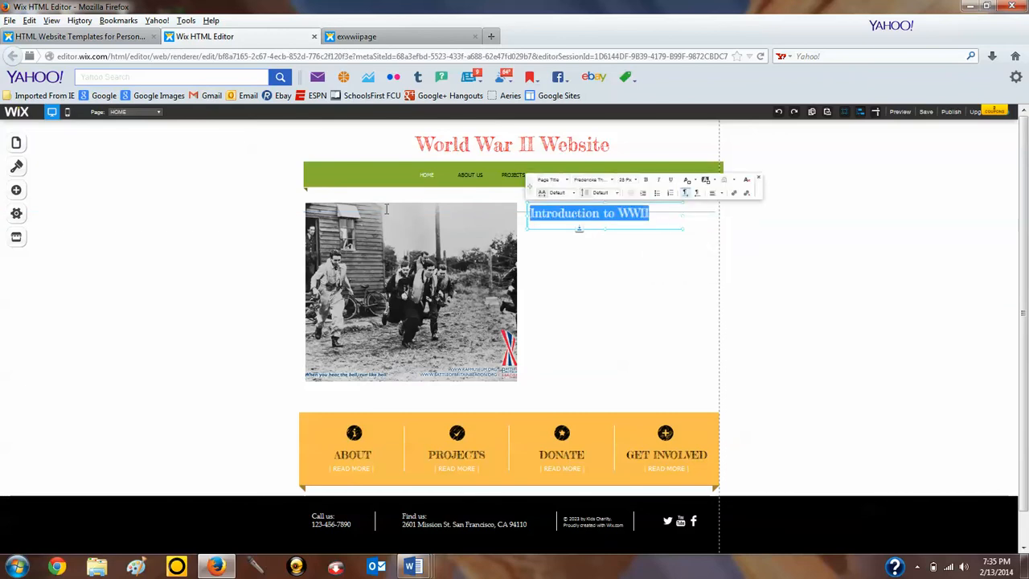
click(713, 182)
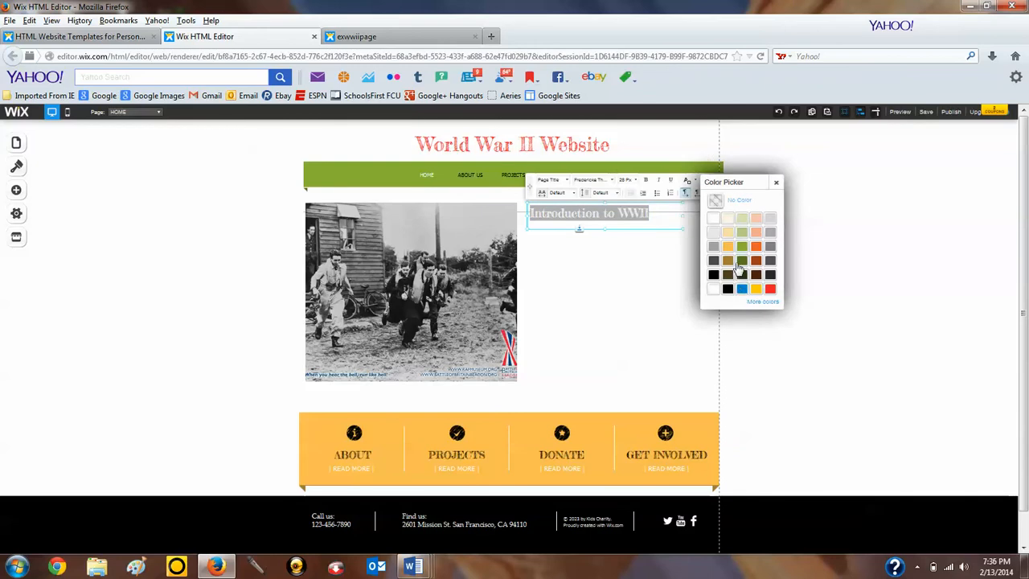
click(743, 248)
click(690, 283)
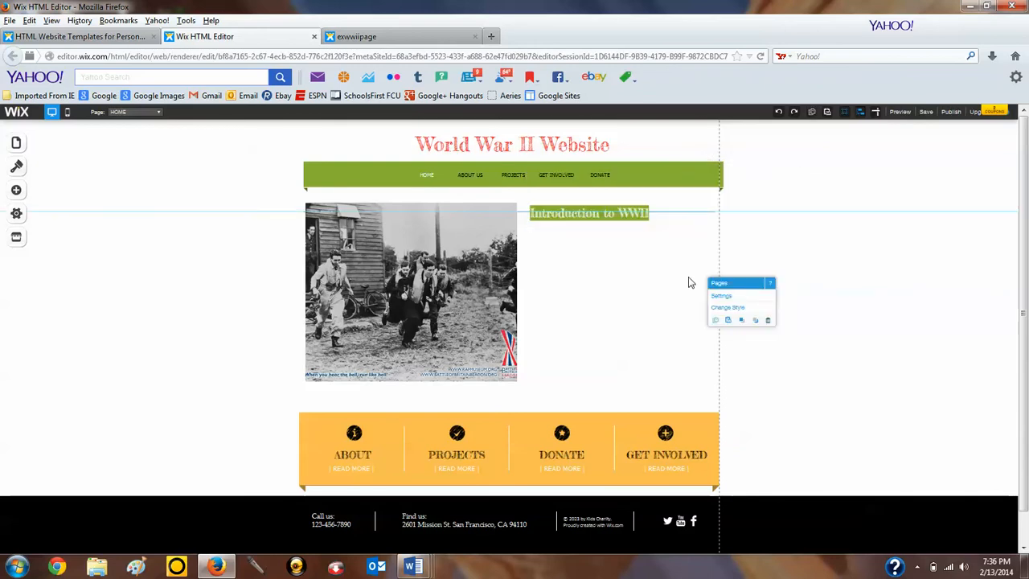
click(603, 215)
drag(603, 215, 634, 214)
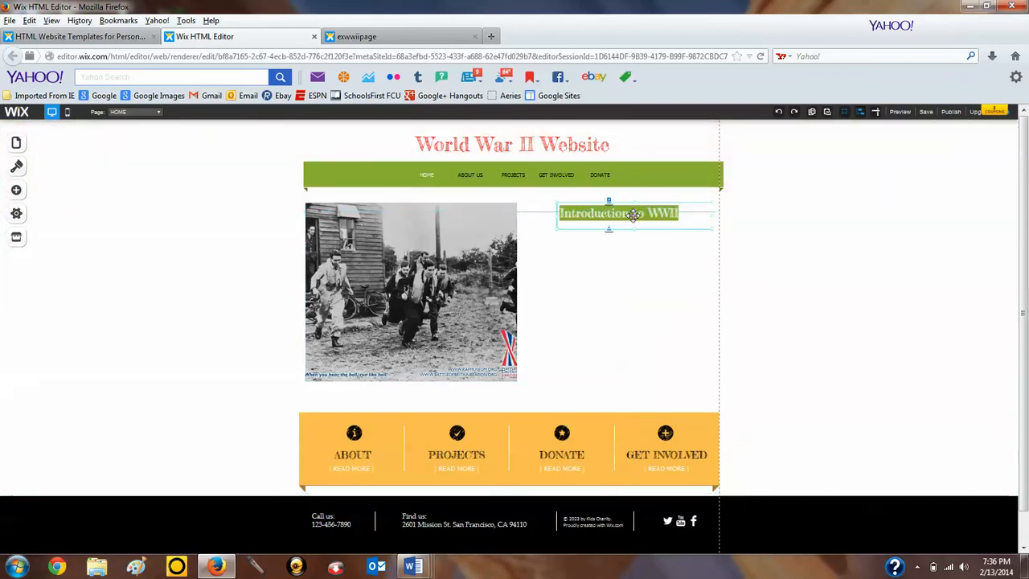
Step: Try to change the "Introduction to WWII" text color to the default black
double_click(658, 222)
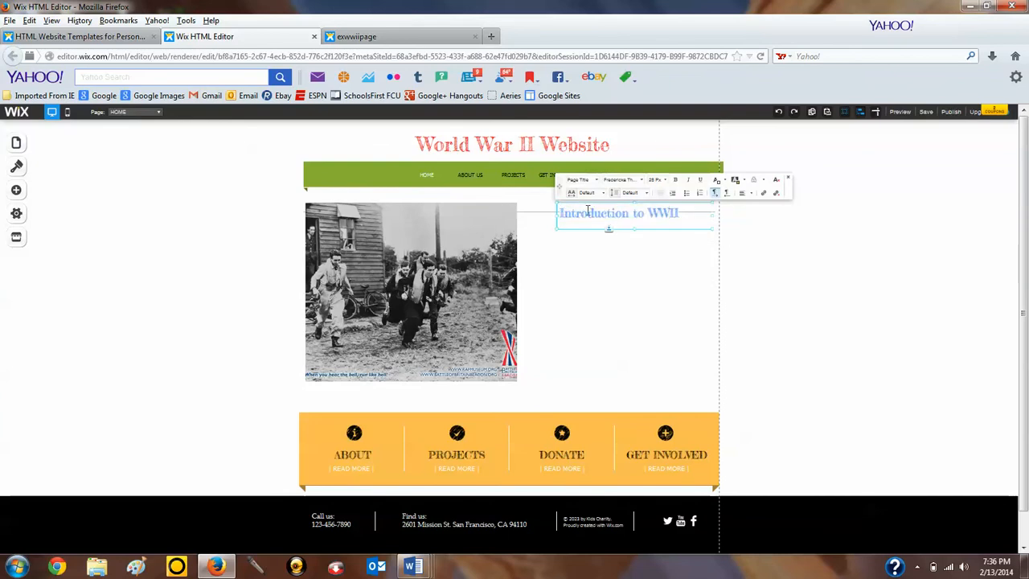
triple_click(696, 214)
drag(559, 206, 685, 207)
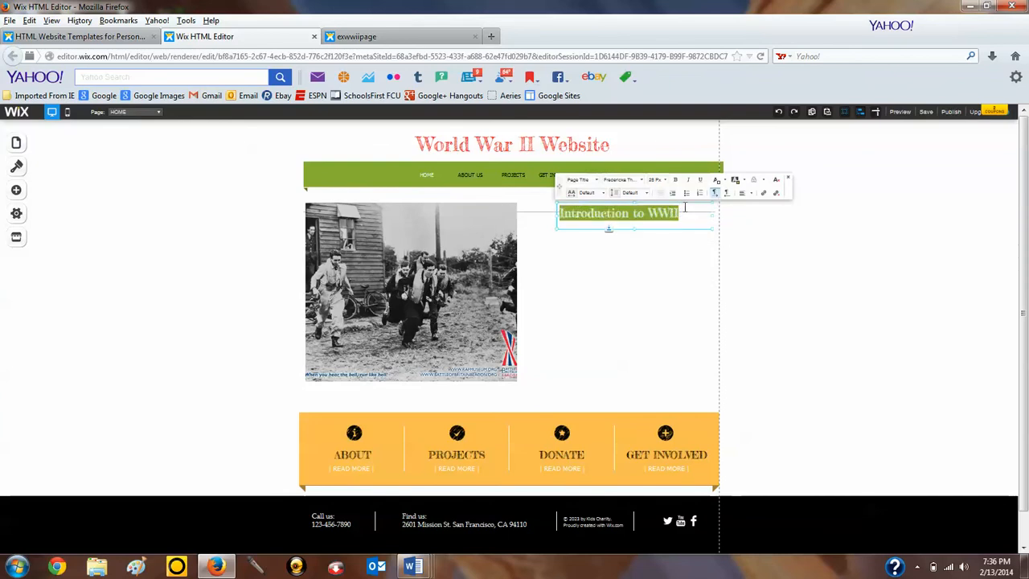
click(717, 179)
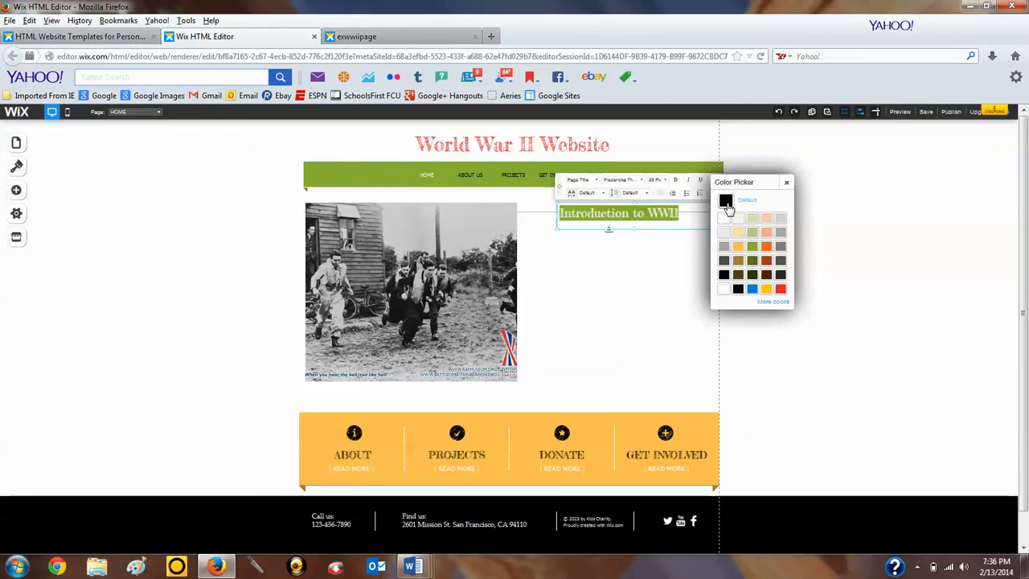
click(726, 206)
right_click(661, 287)
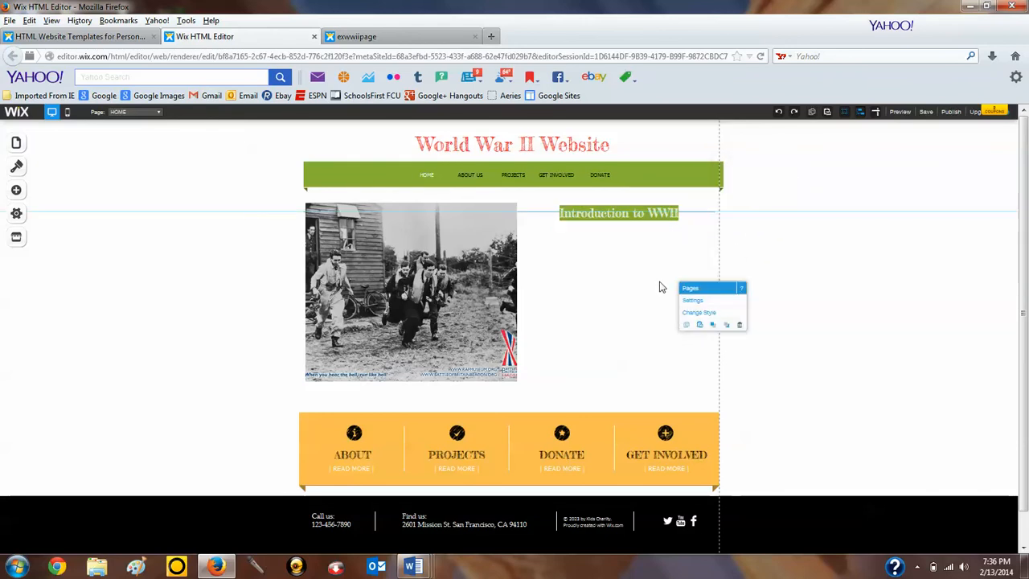
Step: Set the "Introduction to WWII" text to the default black and move the title down just below the thin divider line
double_click(630, 214)
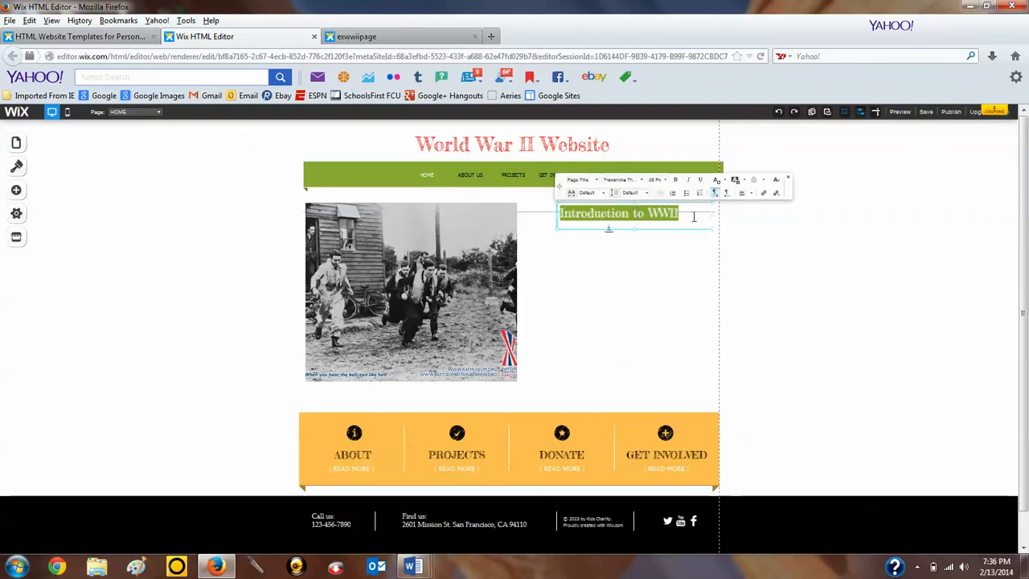
click(718, 179)
click(725, 204)
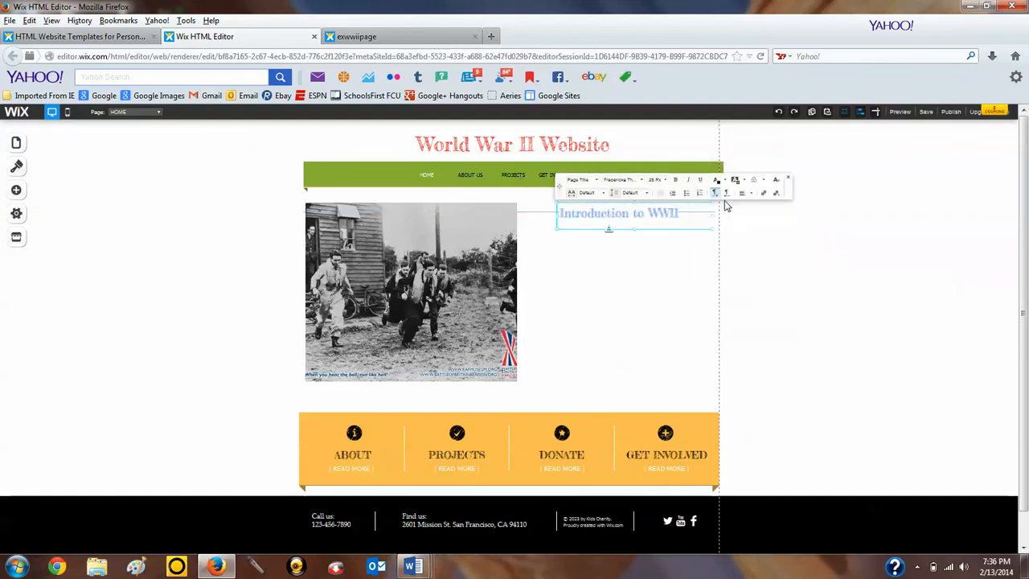
click(658, 311)
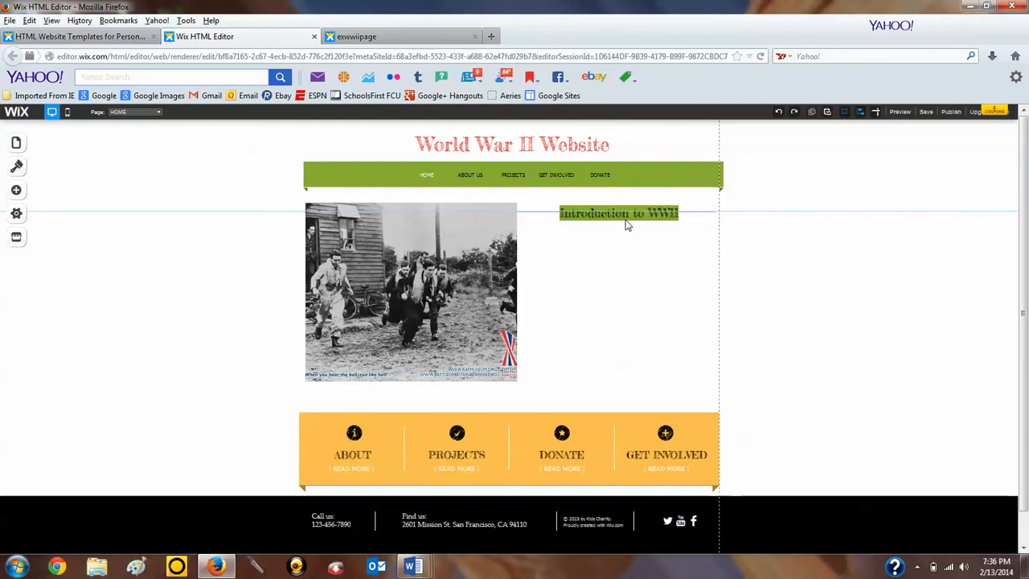
drag(627, 223, 622, 232)
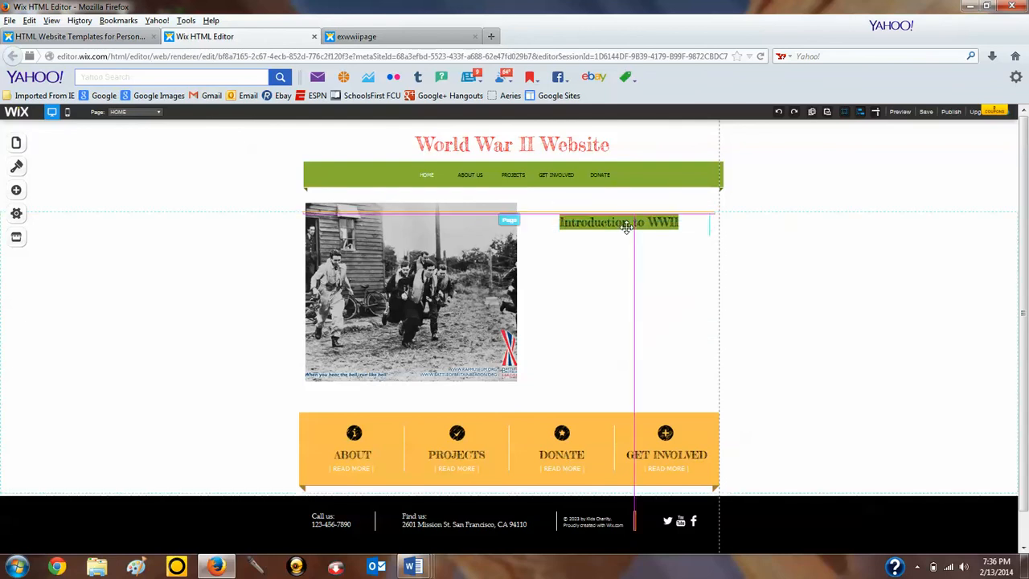
click(638, 297)
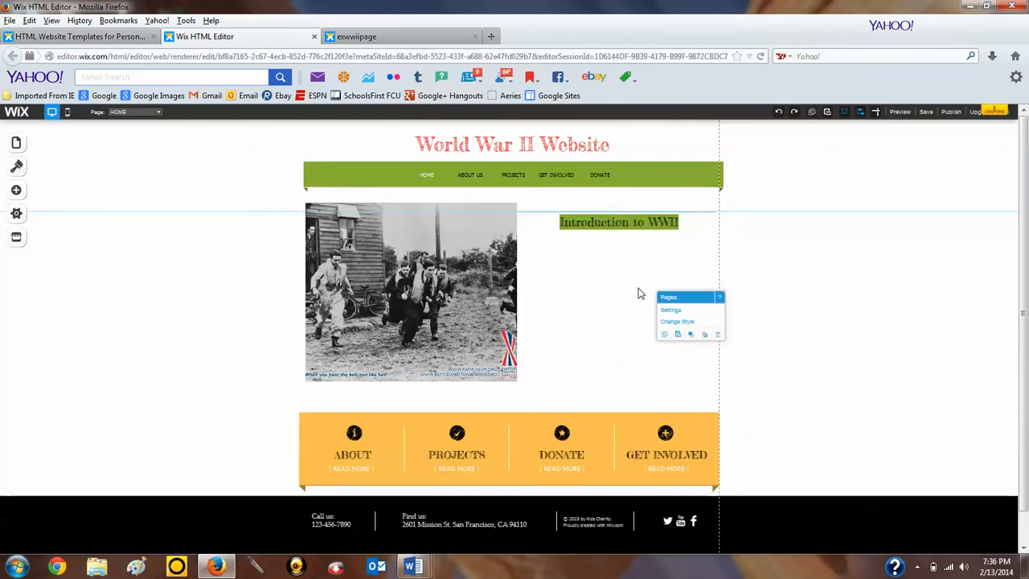
Step: Add a paragraph below the title, enlarge its box down to the photo's lower edge, and open its text for editing
click(25, 193)
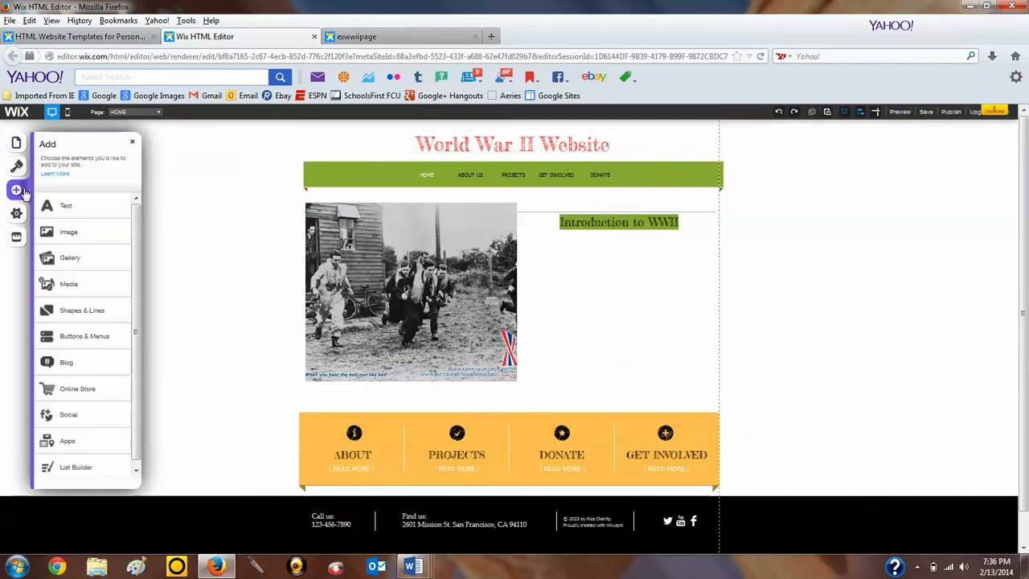
click(69, 207)
click(108, 252)
drag(564, 356, 628, 252)
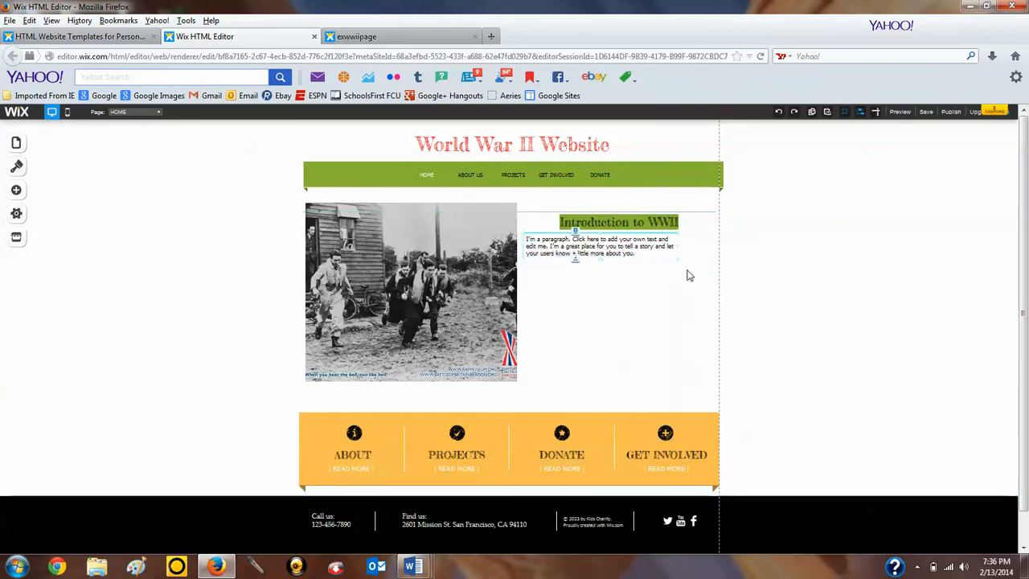
drag(679, 261, 703, 381)
double_click(609, 261)
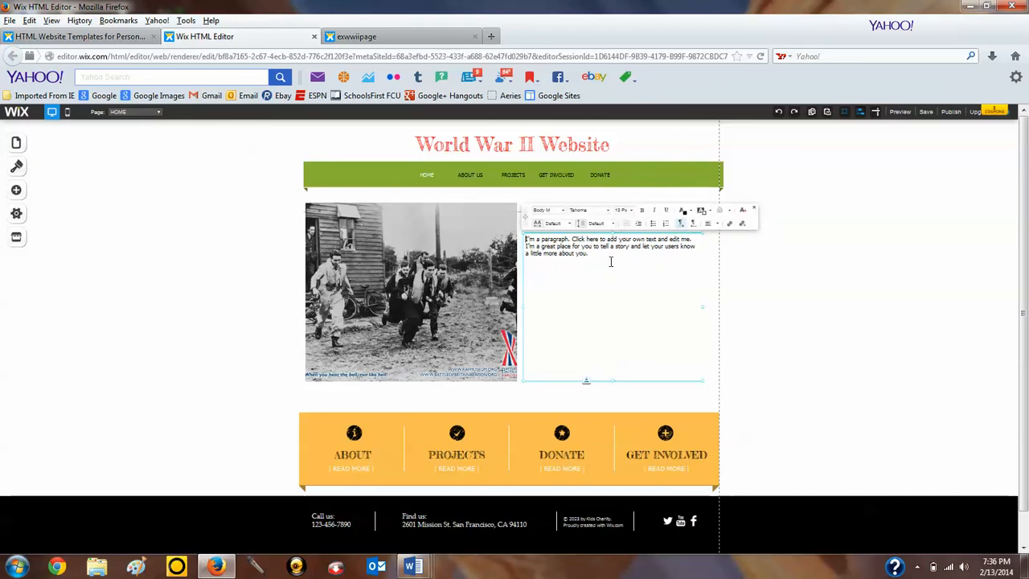
Step: Format all of the paragraph's placeholder text as 24 px Arial Black in bold italic
key(ctrl+a)
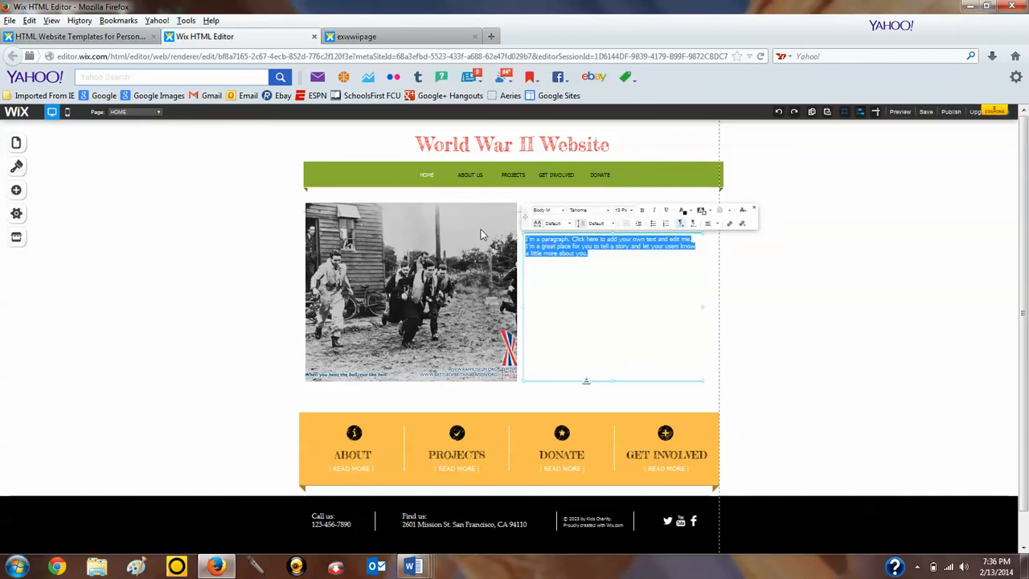
click(631, 212)
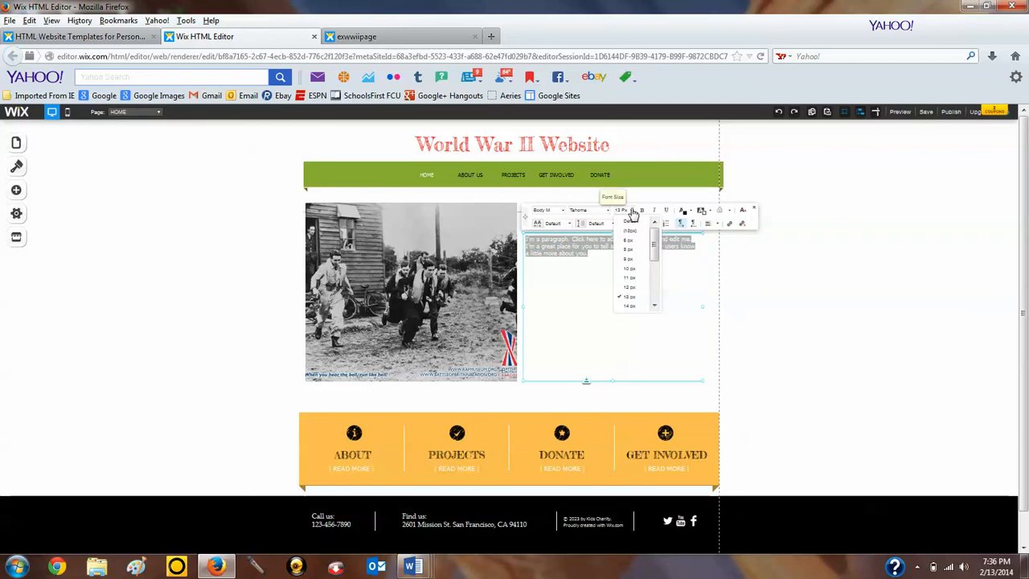
click(655, 281)
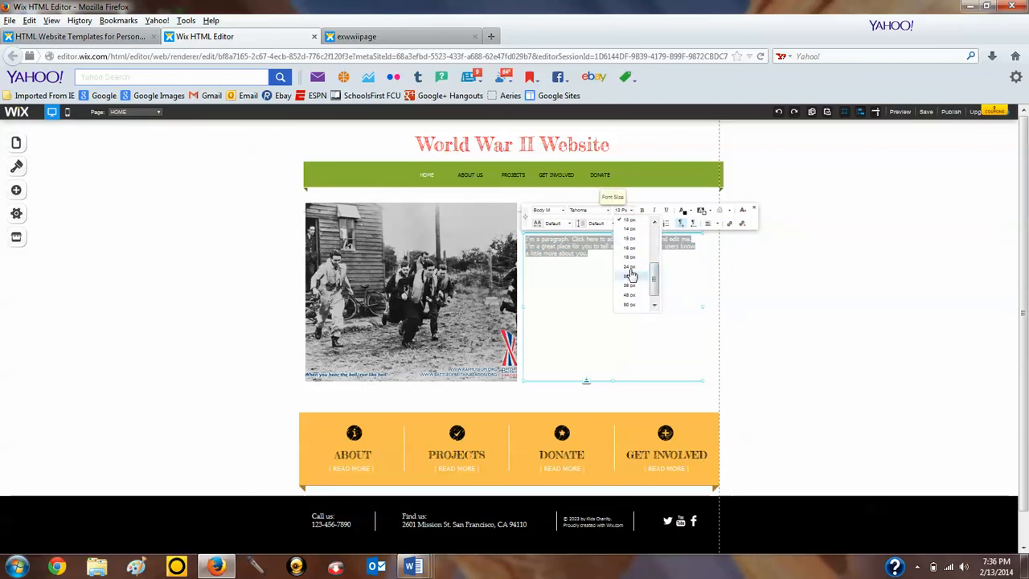
click(629, 267)
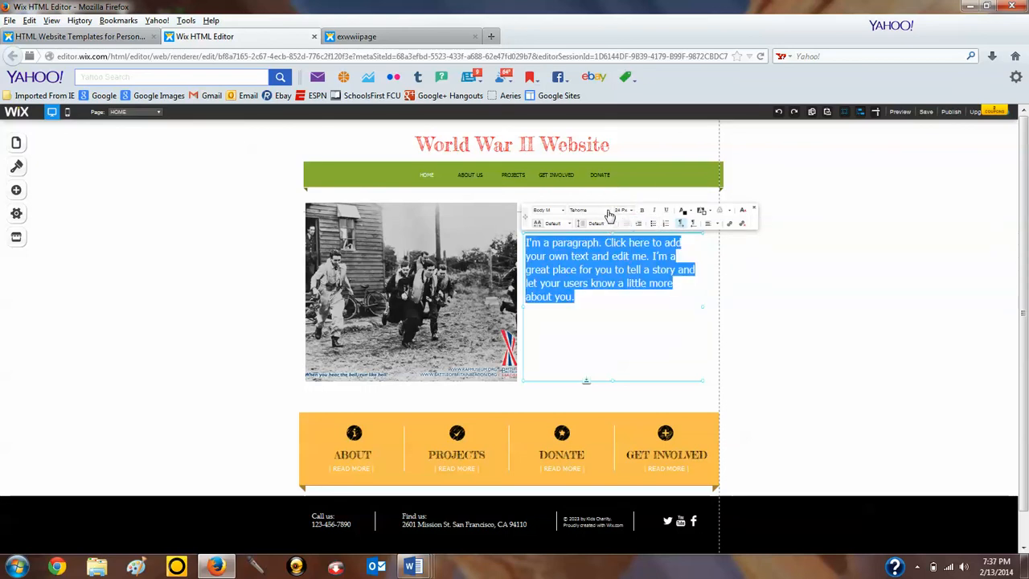
click(572, 211)
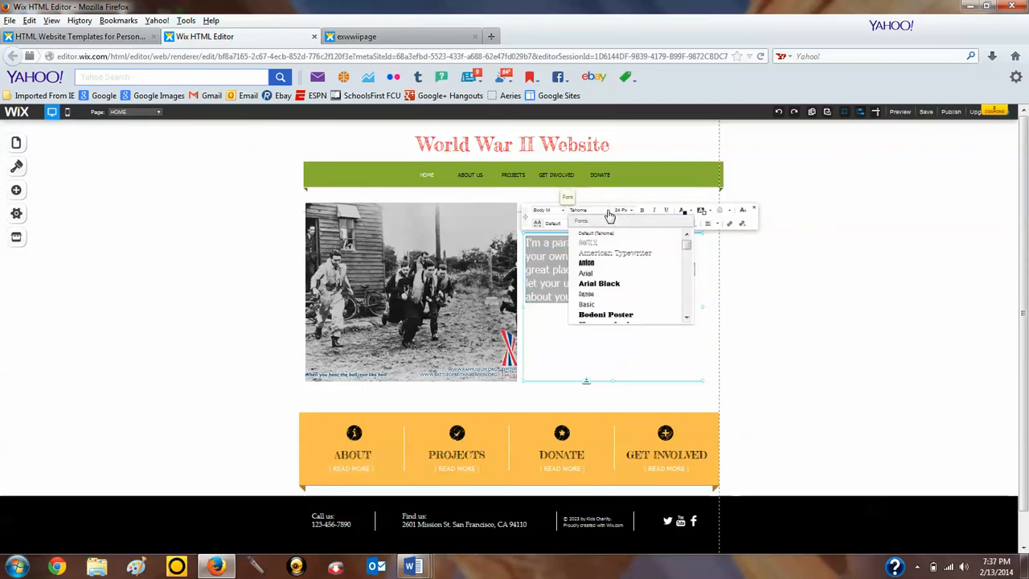
click(600, 284)
click(642, 211)
click(655, 213)
click(662, 337)
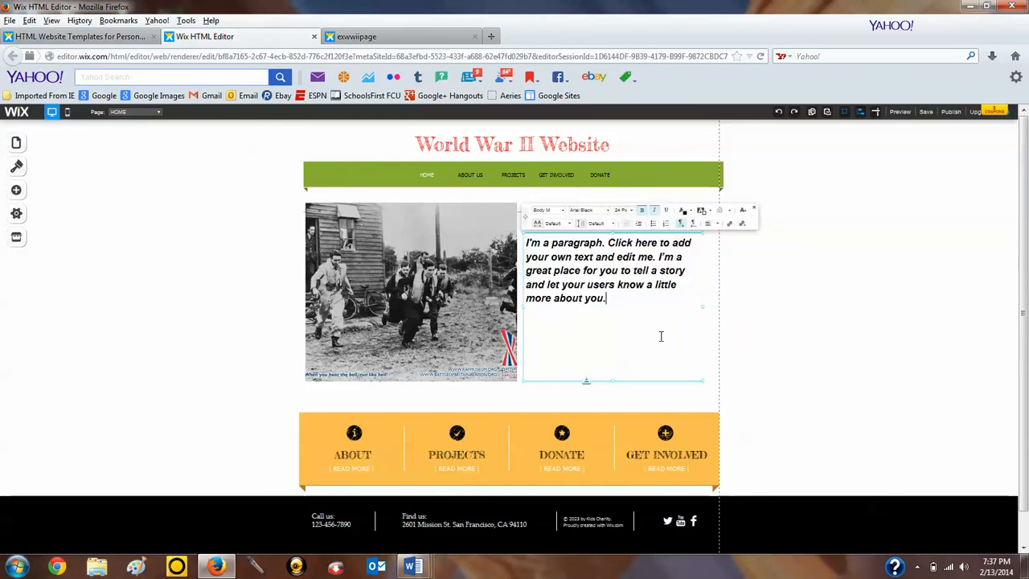
click(754, 368)
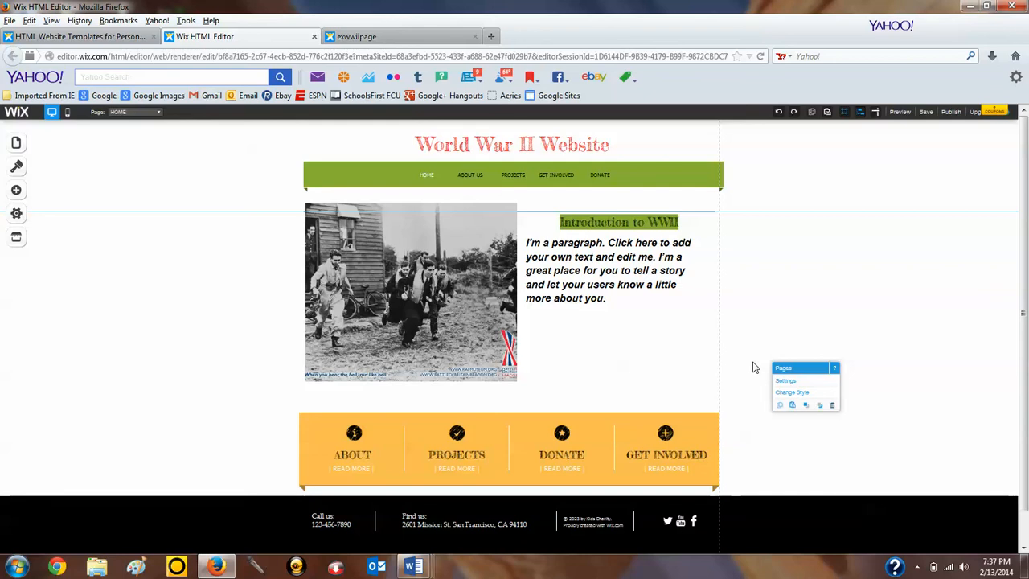
Step: Move the paragraph slightly right and down, away from the photo and the title
click(621, 277)
drag(623, 278, 633, 282)
click(756, 293)
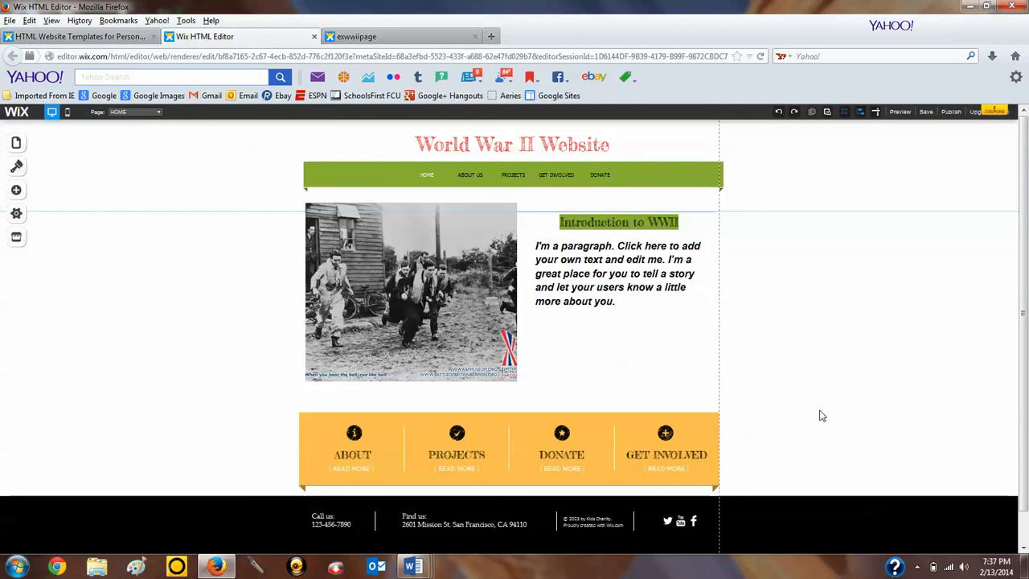
click(690, 179)
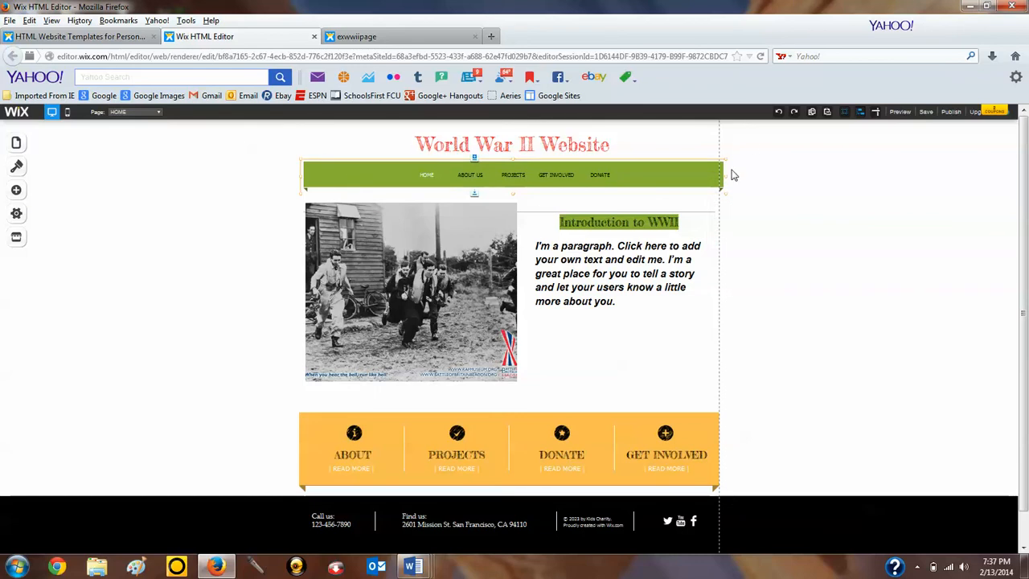
click(482, 265)
click(672, 282)
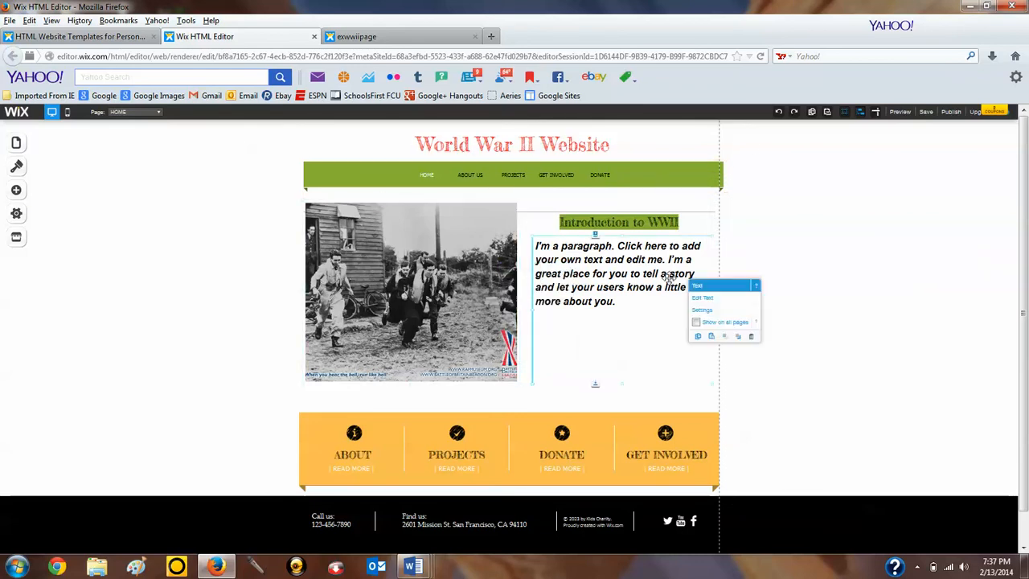
click(664, 225)
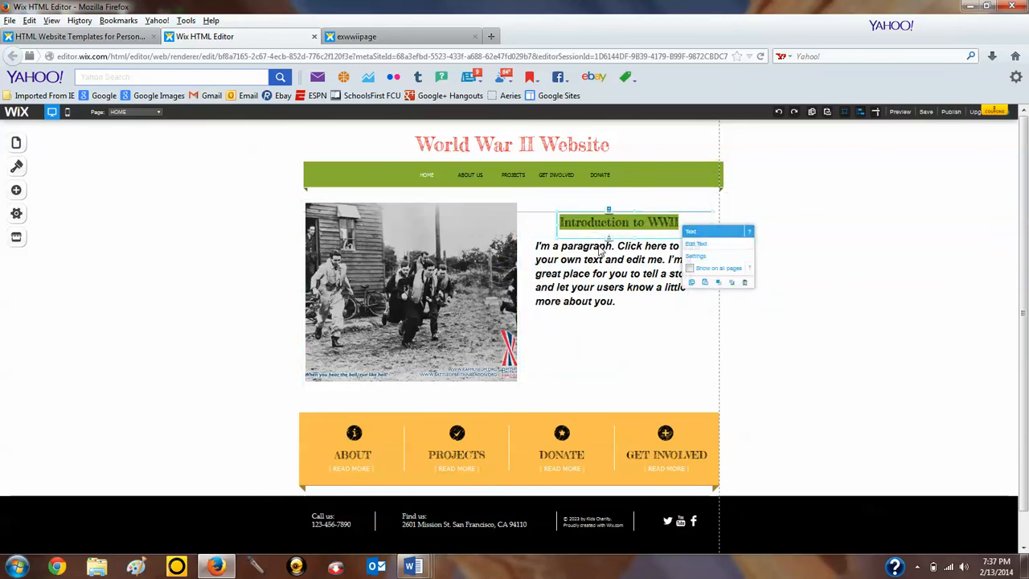
Step: Personalize the navigation menu's style with the skin whose selected page tab is a raised block taller than the bar
click(666, 177)
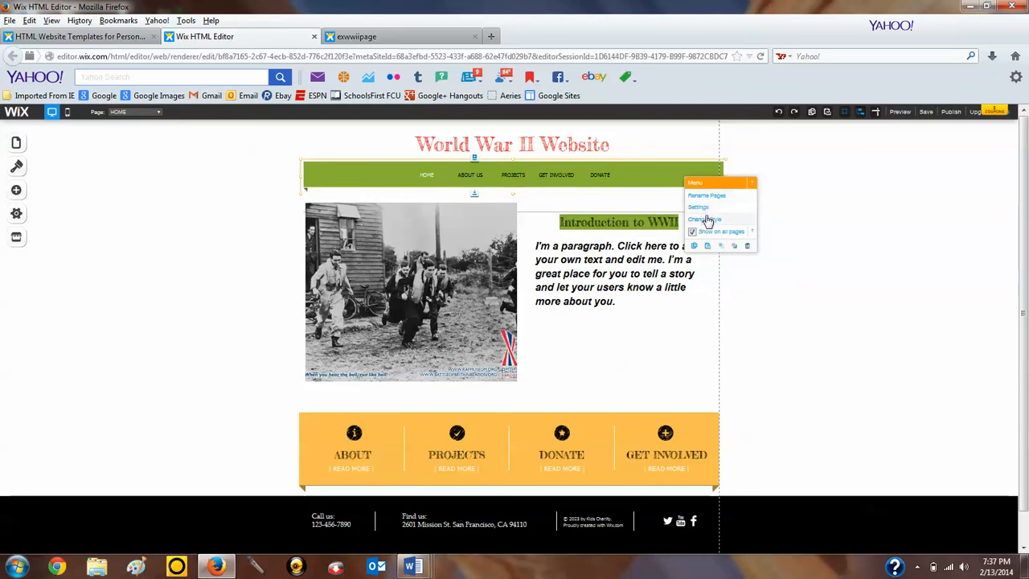
click(706, 219)
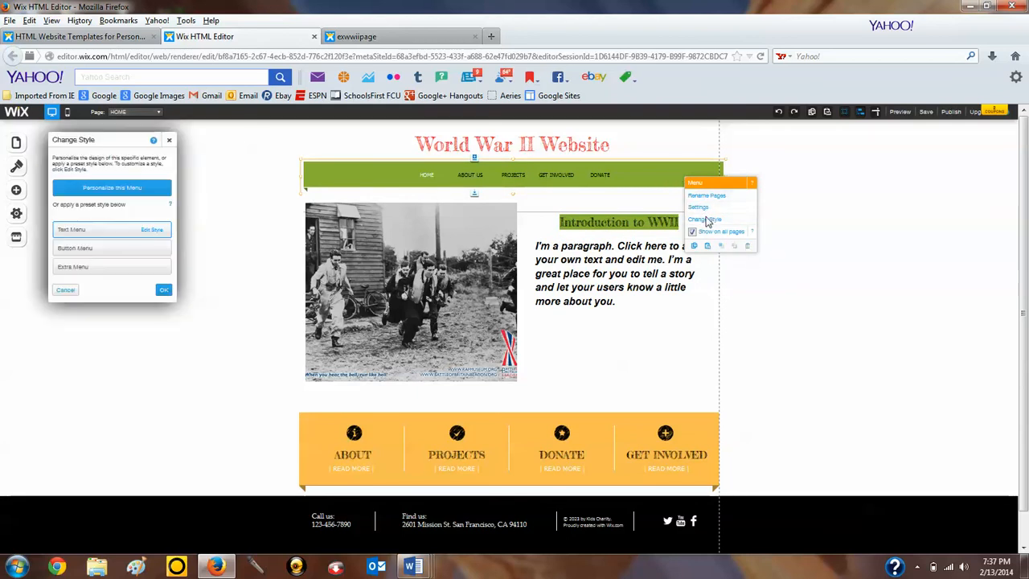
click(120, 193)
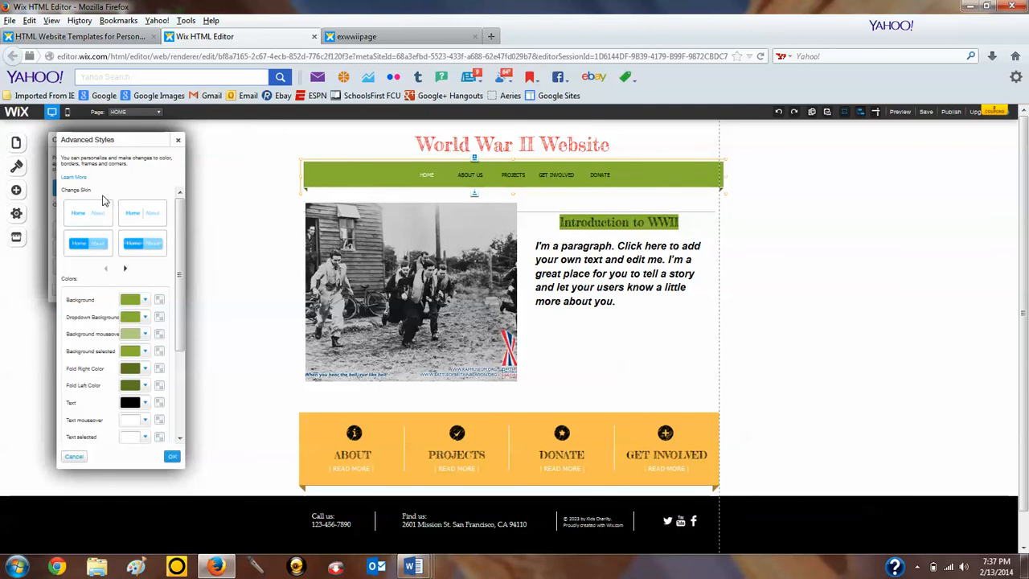
click(126, 272)
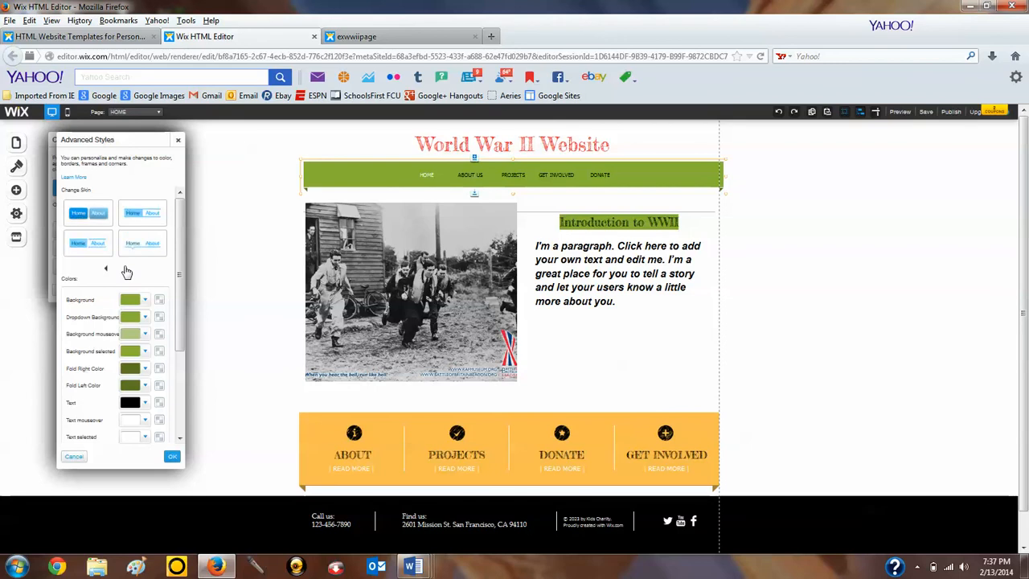
click(127, 271)
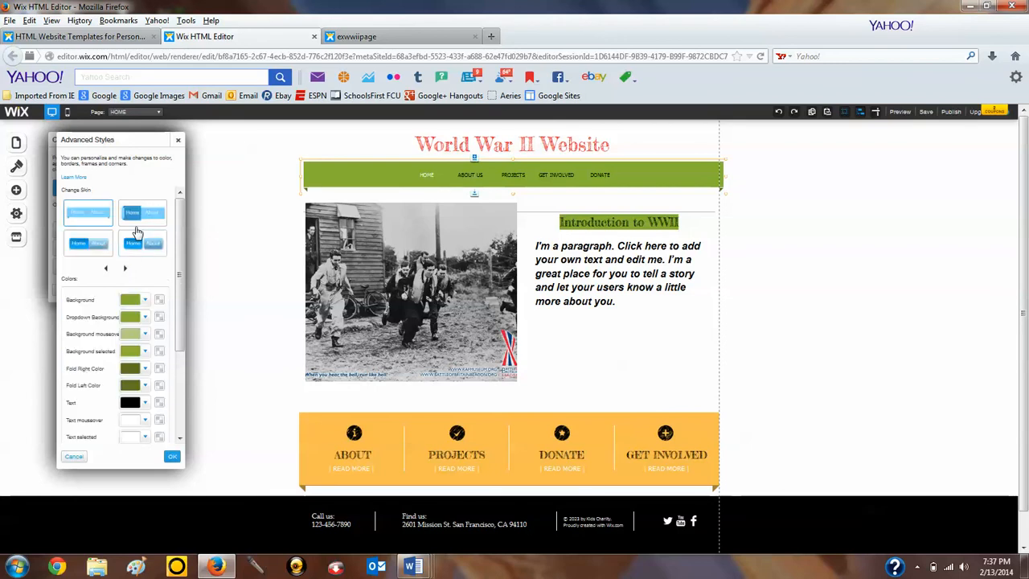
click(141, 215)
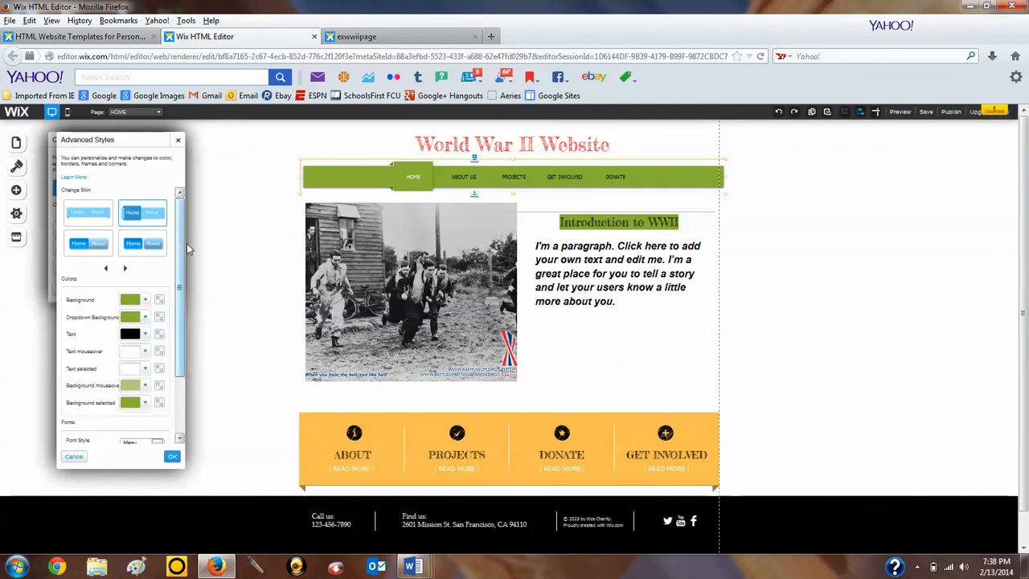
Step: Set the navigation menu's background to red and its selected background to black, and apply the style
click(131, 299)
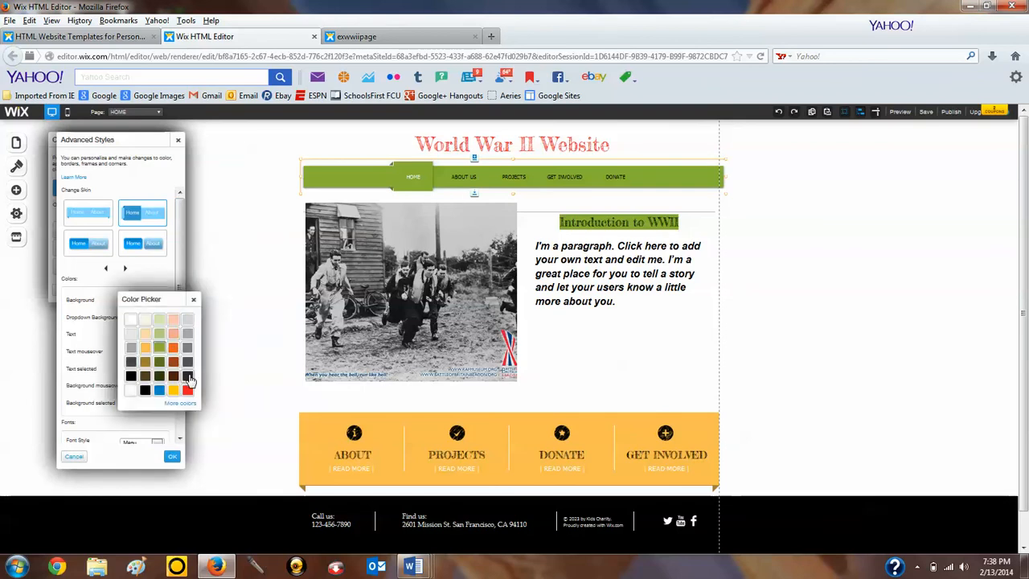
click(187, 390)
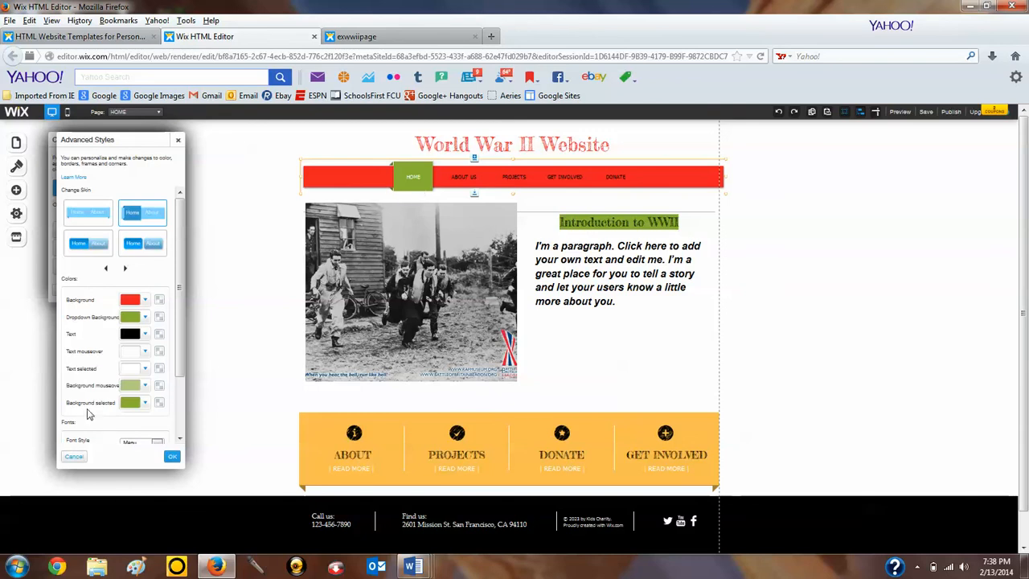
click(143, 403)
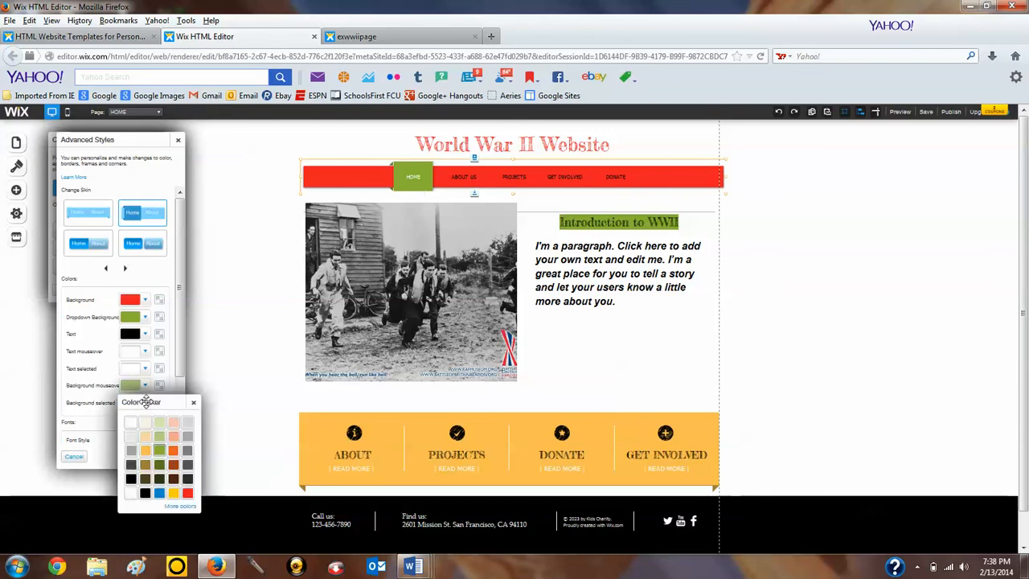
click(145, 491)
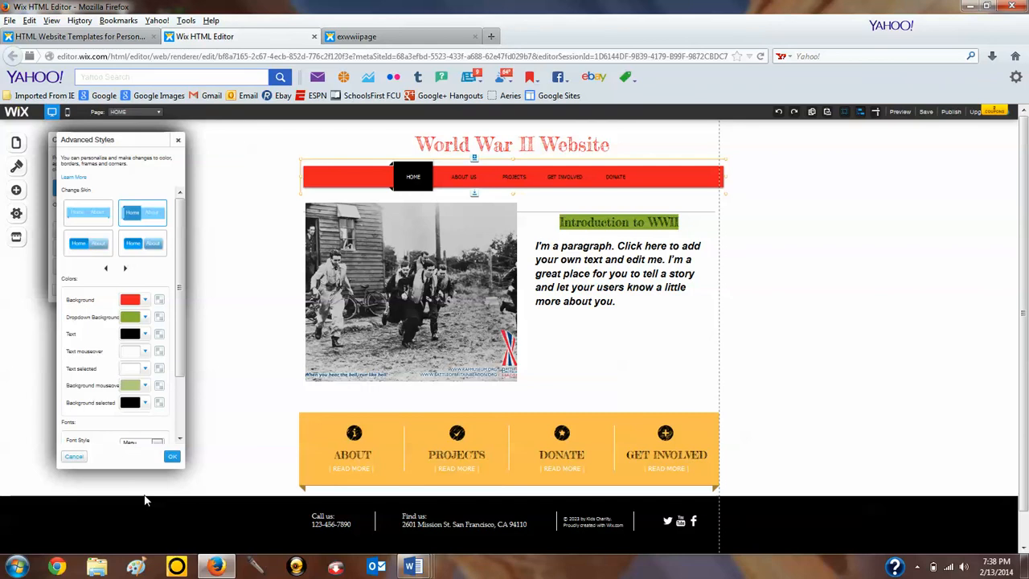
click(172, 458)
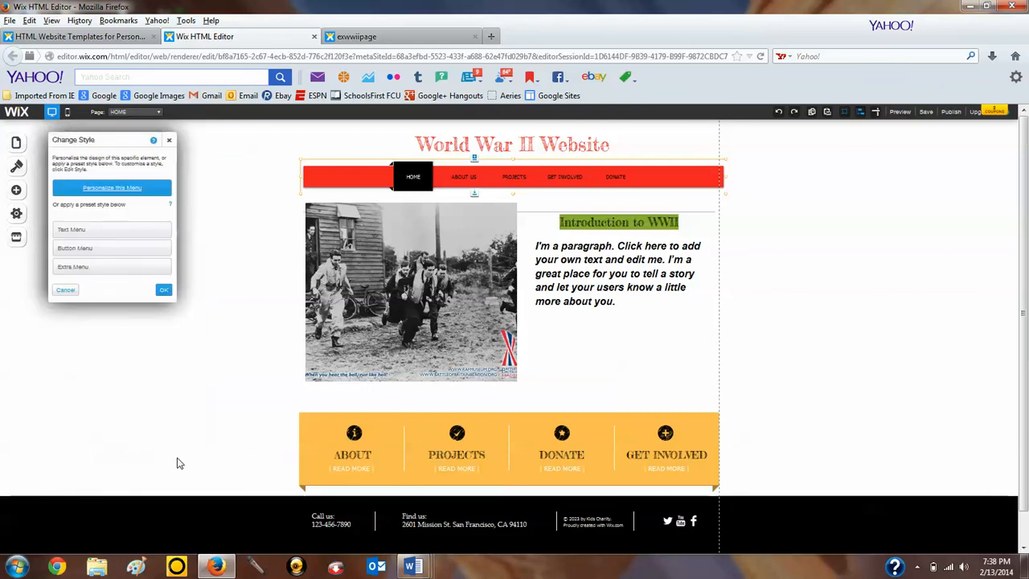
click(164, 290)
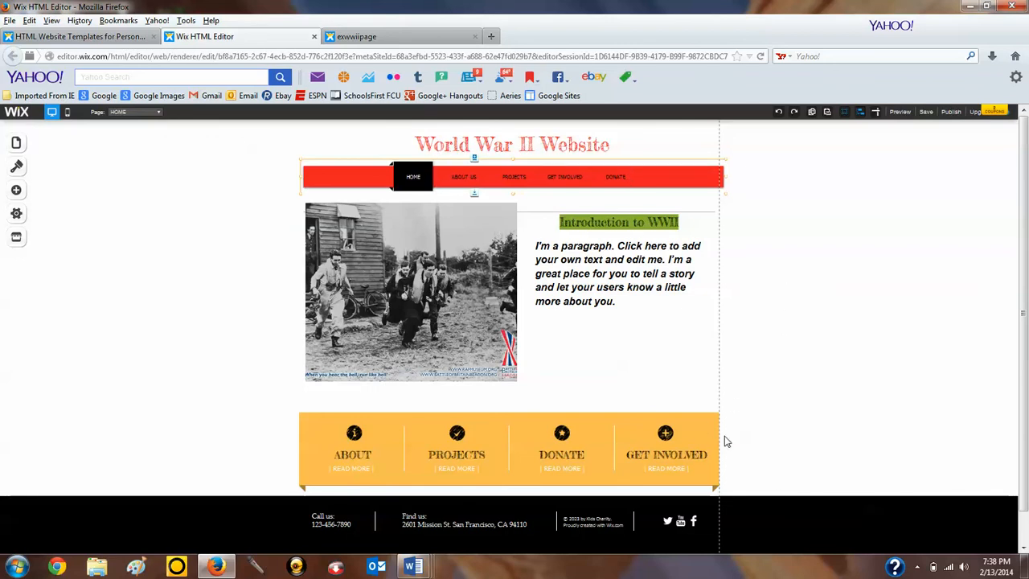
Step: Personalize the thin line along the upper edge of the orange box with a red border color
click(598, 416)
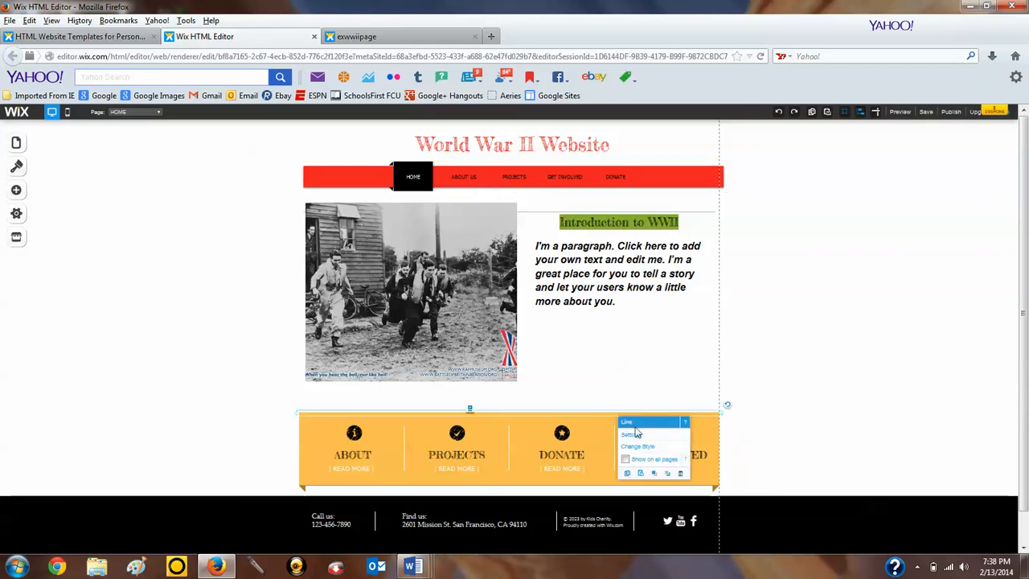
click(638, 445)
click(129, 188)
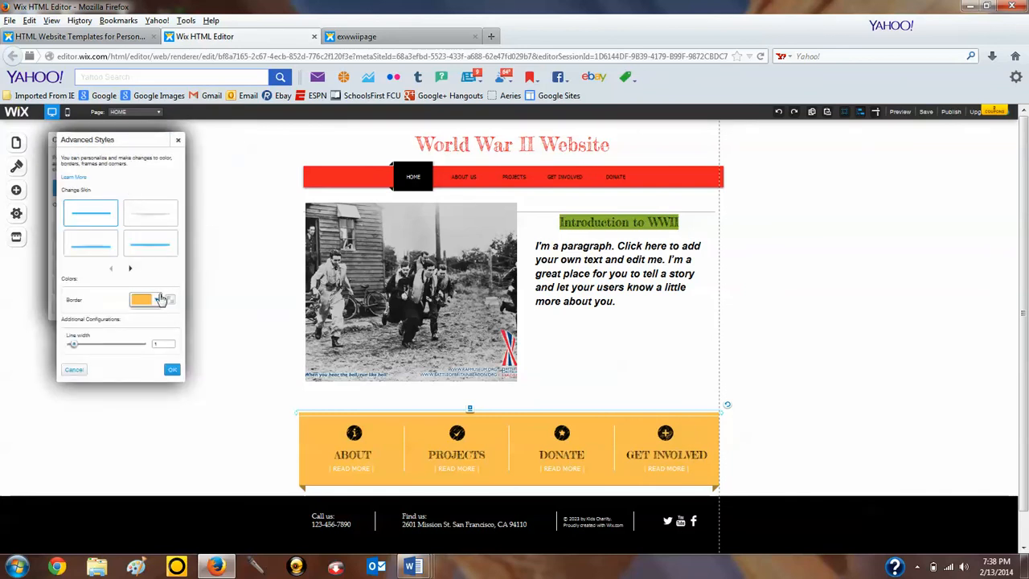
click(156, 299)
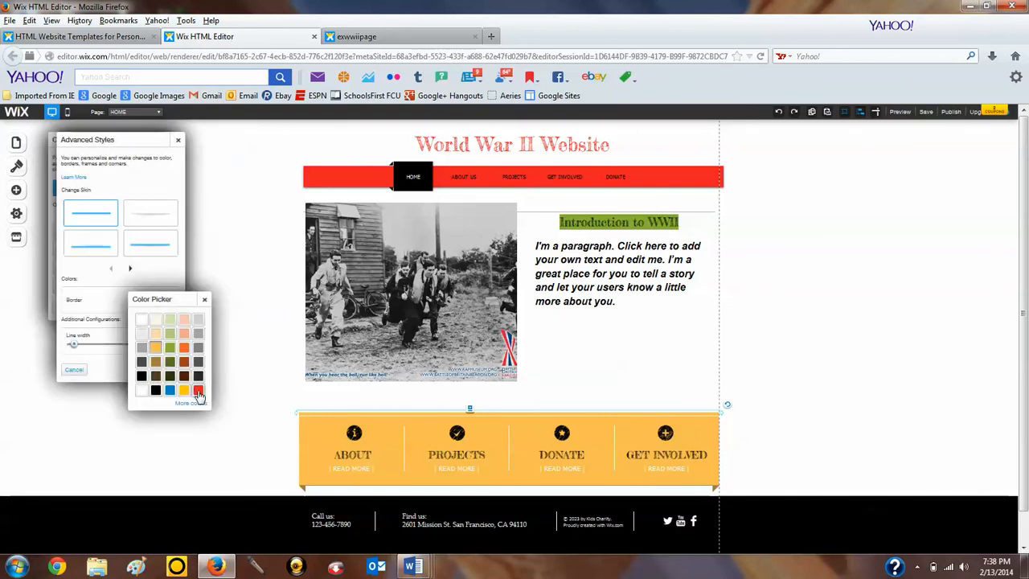
click(198, 390)
click(172, 371)
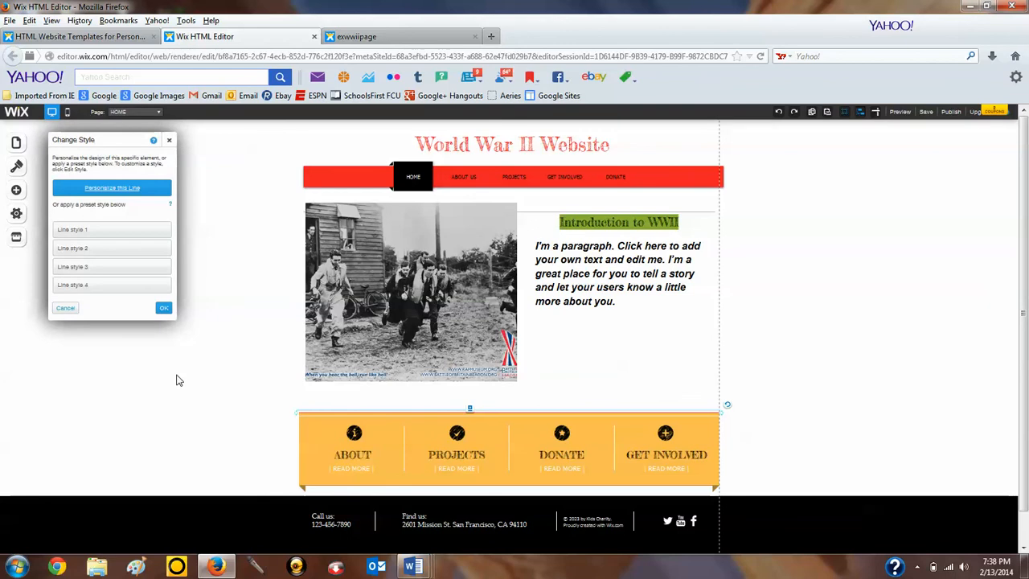
click(110, 187)
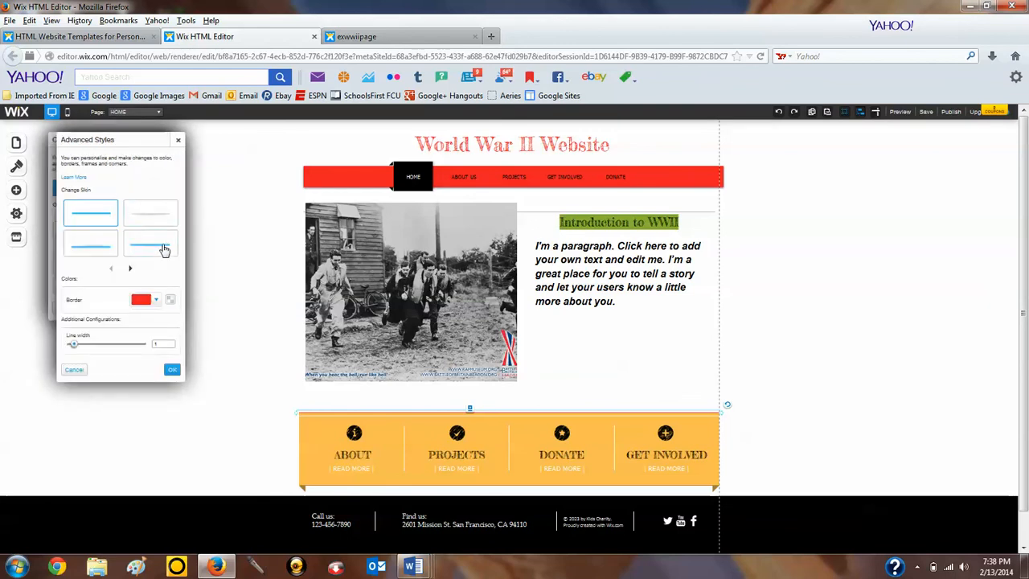
click(212, 294)
Step: Personalize the orange box behind the About, Projects, Donate and Get Involved links with a red background
click(679, 468)
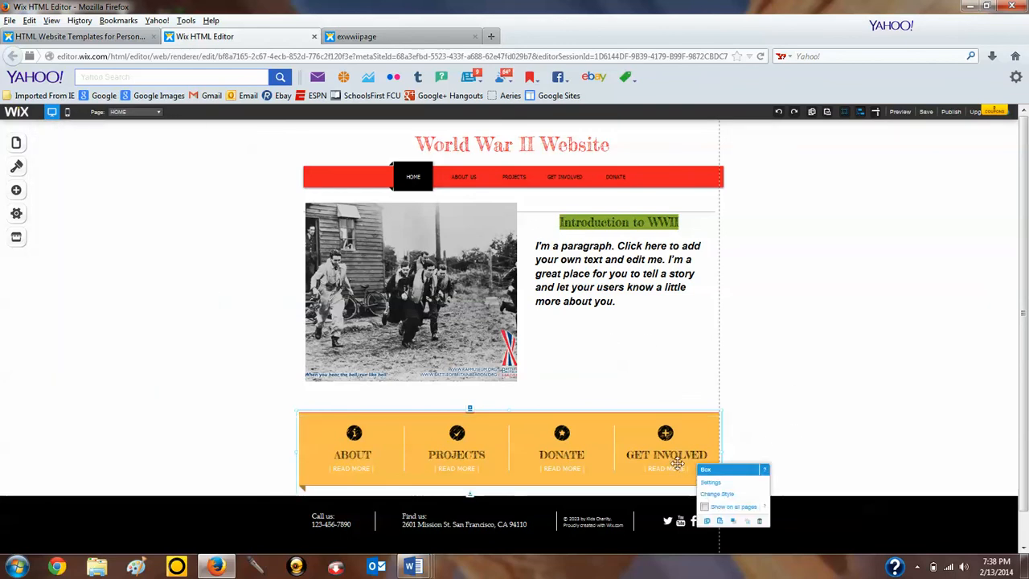
click(902, 416)
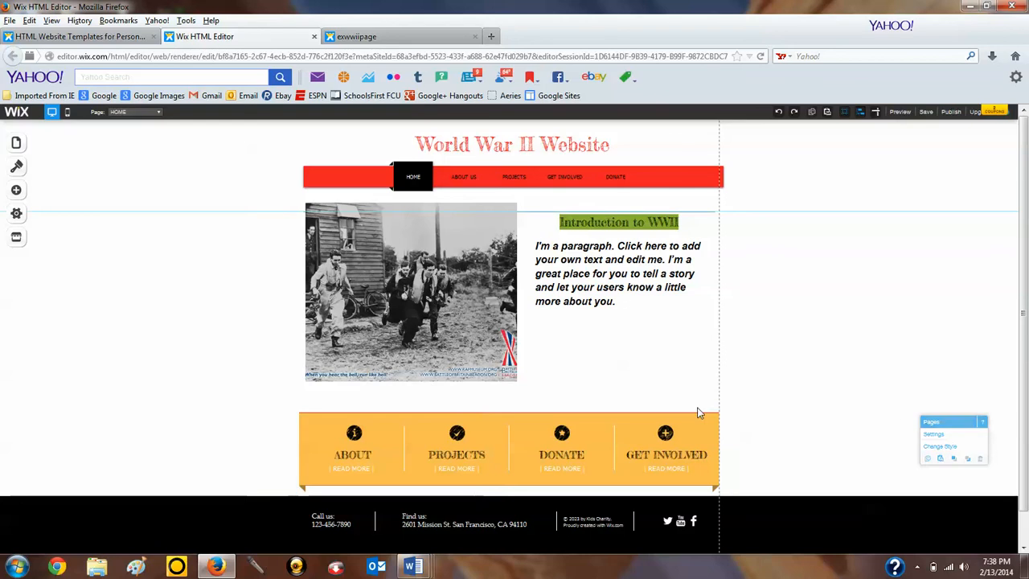
click(601, 466)
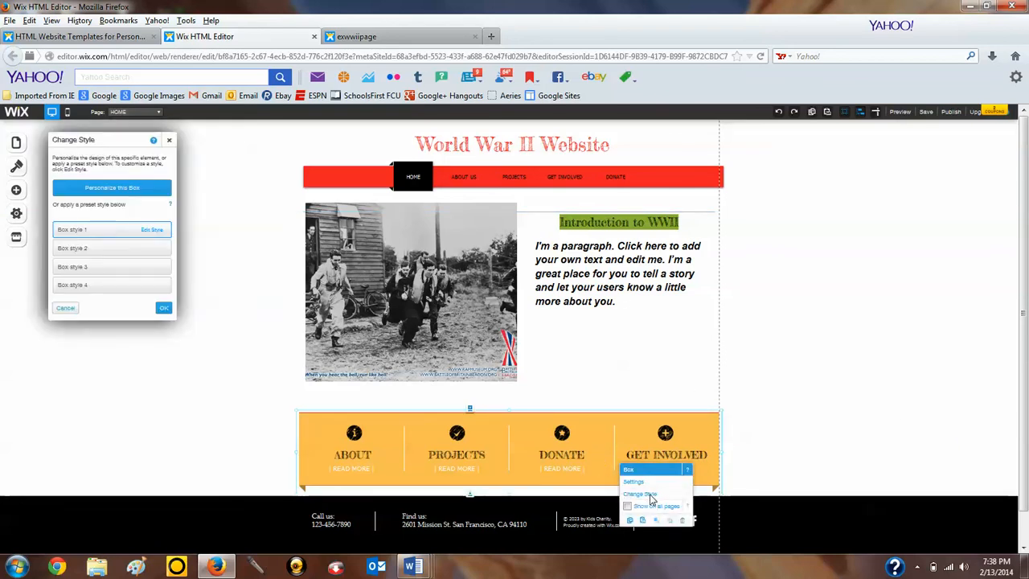
click(116, 188)
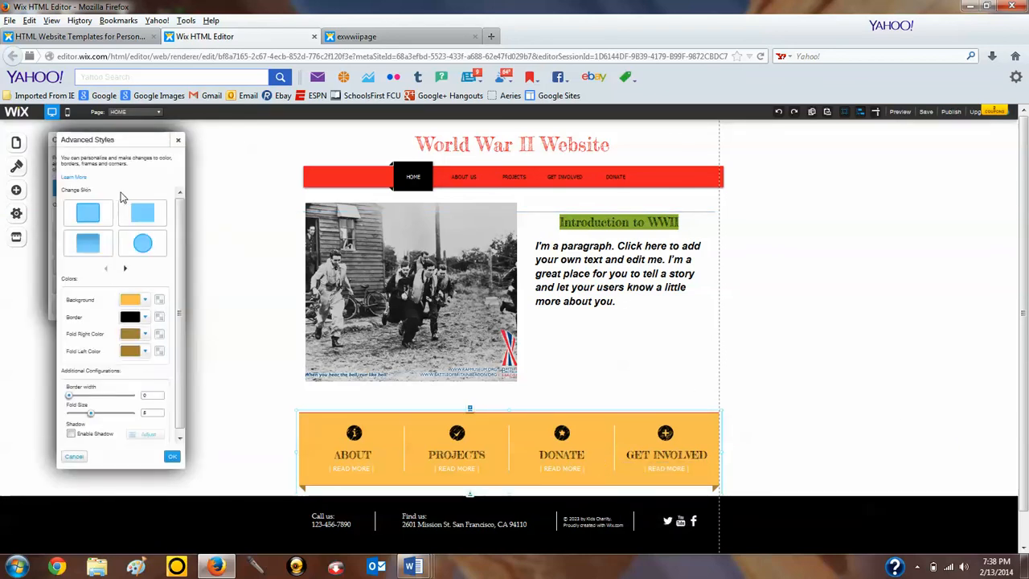
click(147, 302)
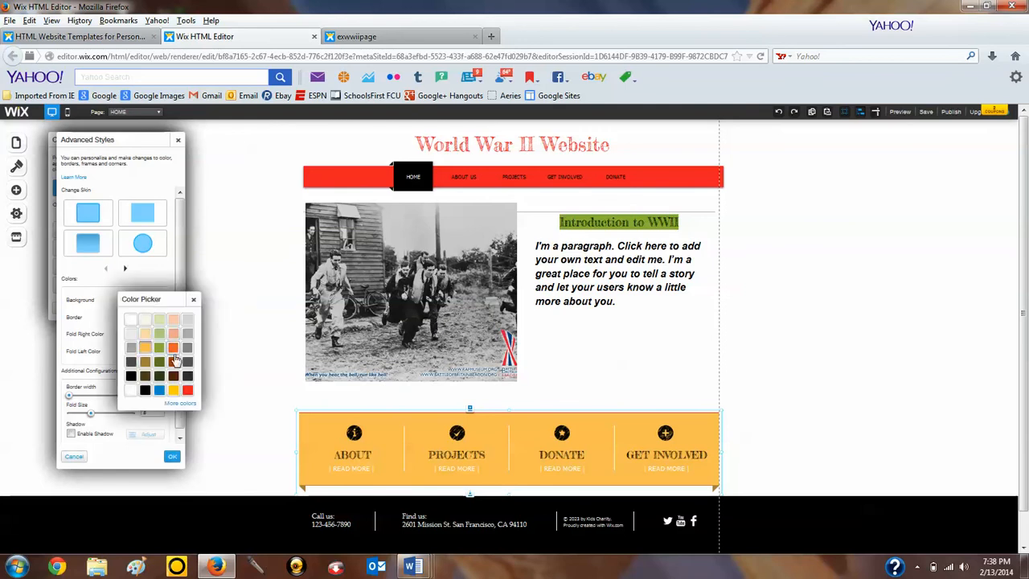
click(191, 391)
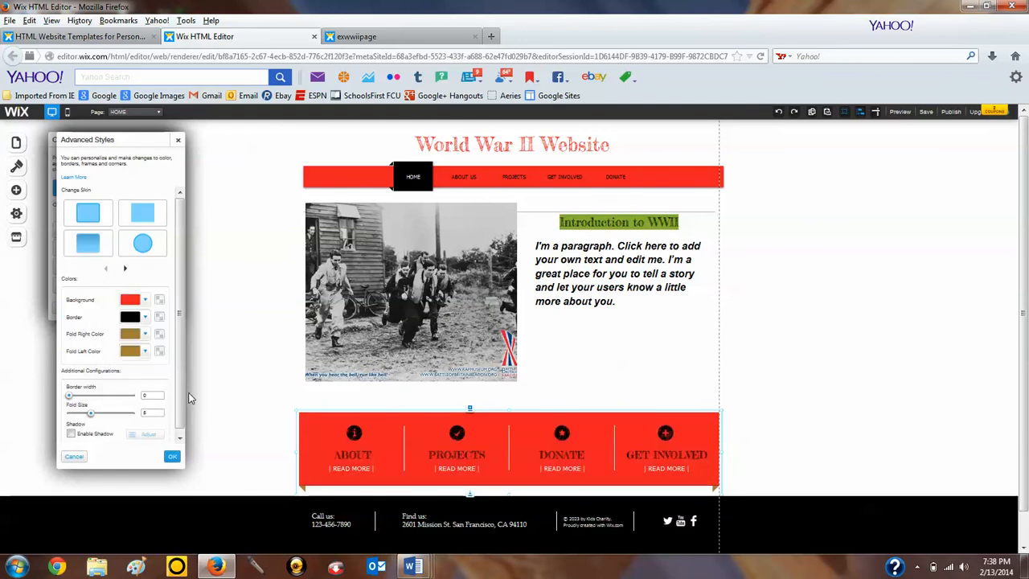
click(172, 456)
click(164, 309)
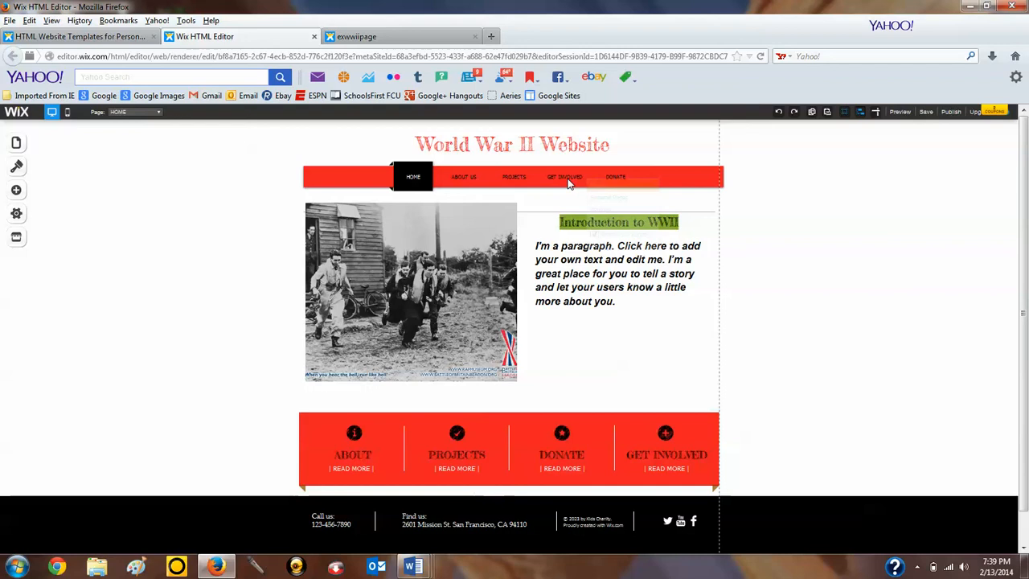
Step: Delete the DONATE and GET INVOLVED pages from the site
double_click(568, 180)
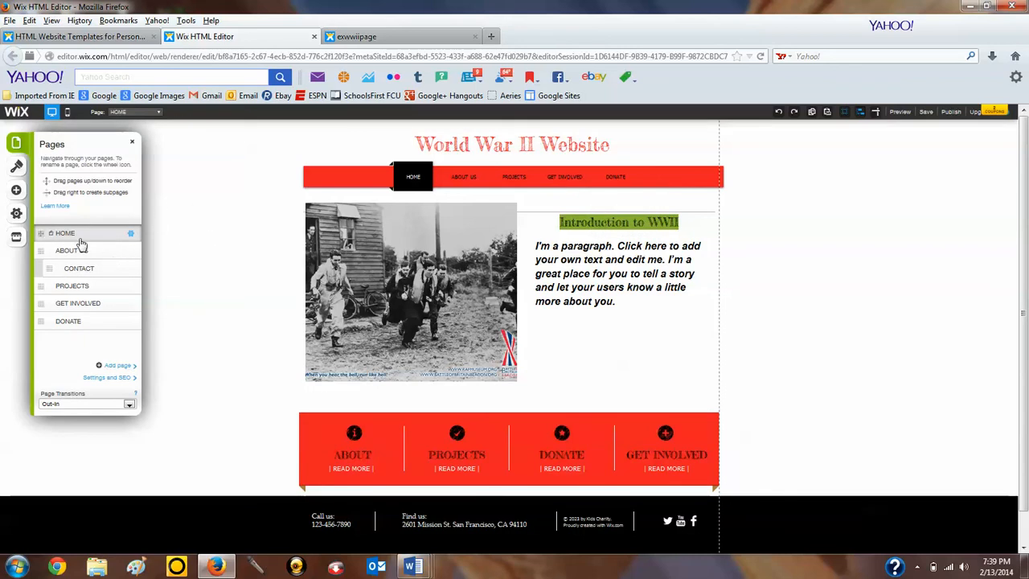
click(131, 322)
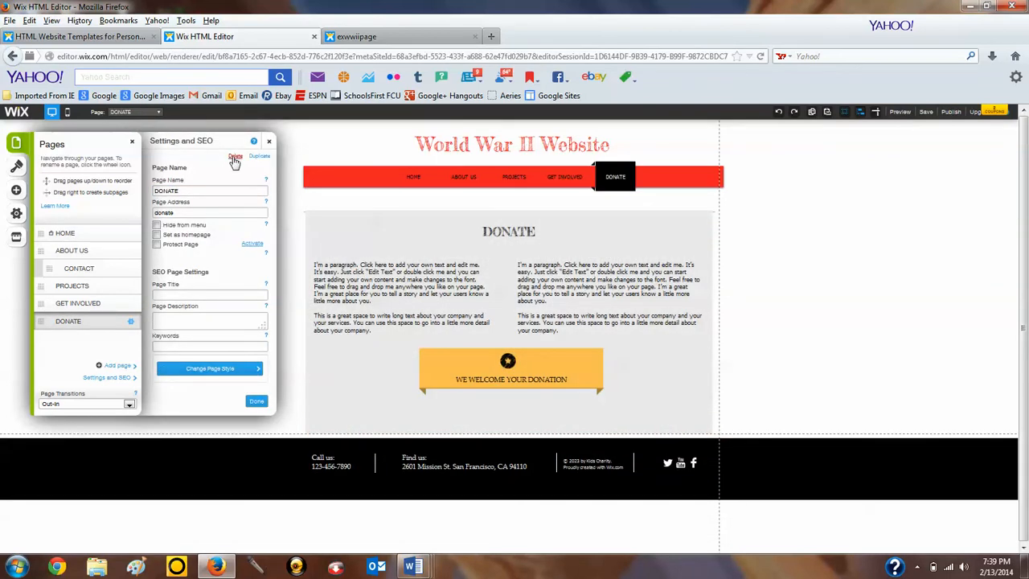
click(235, 157)
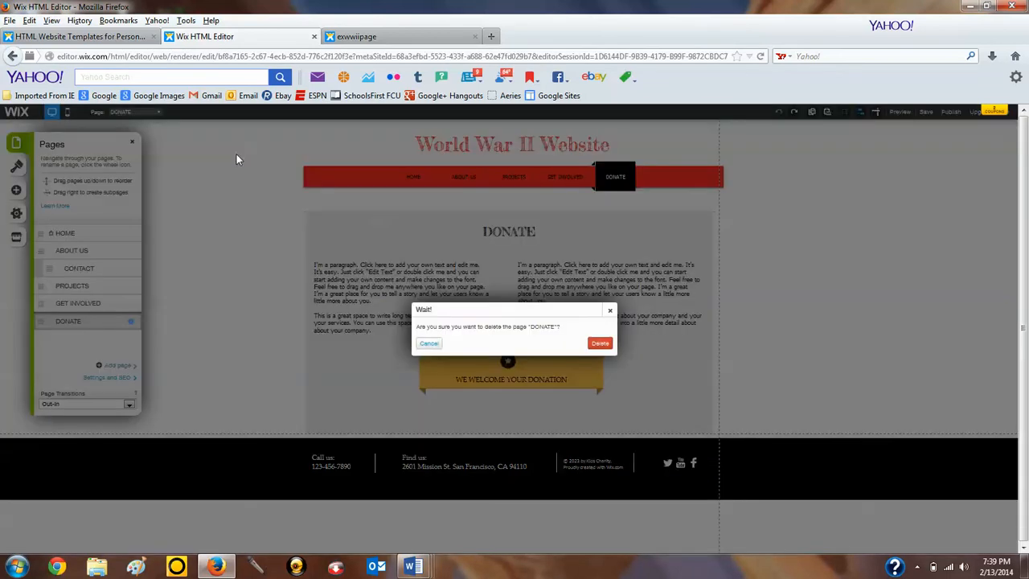
click(602, 343)
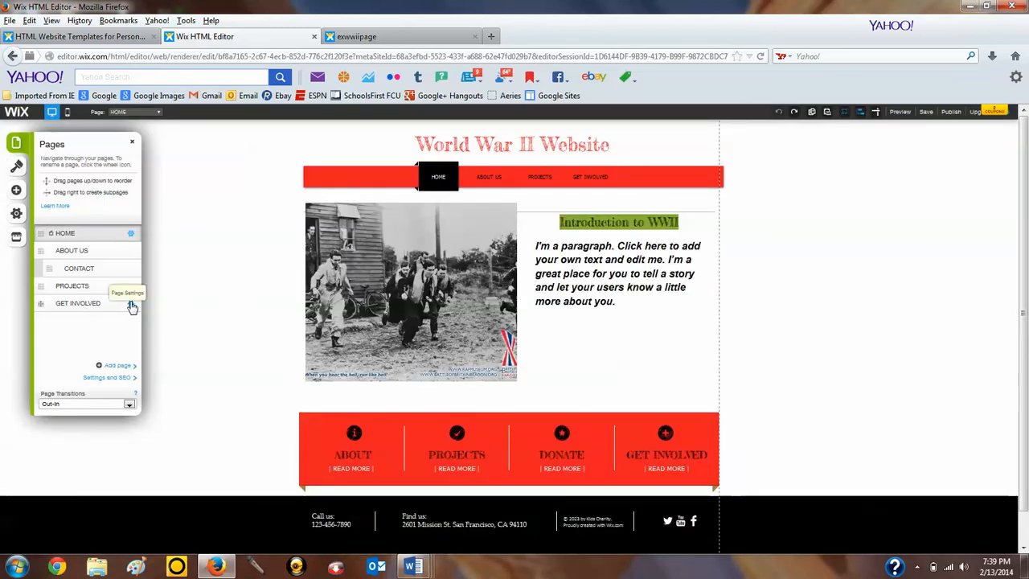
click(131, 303)
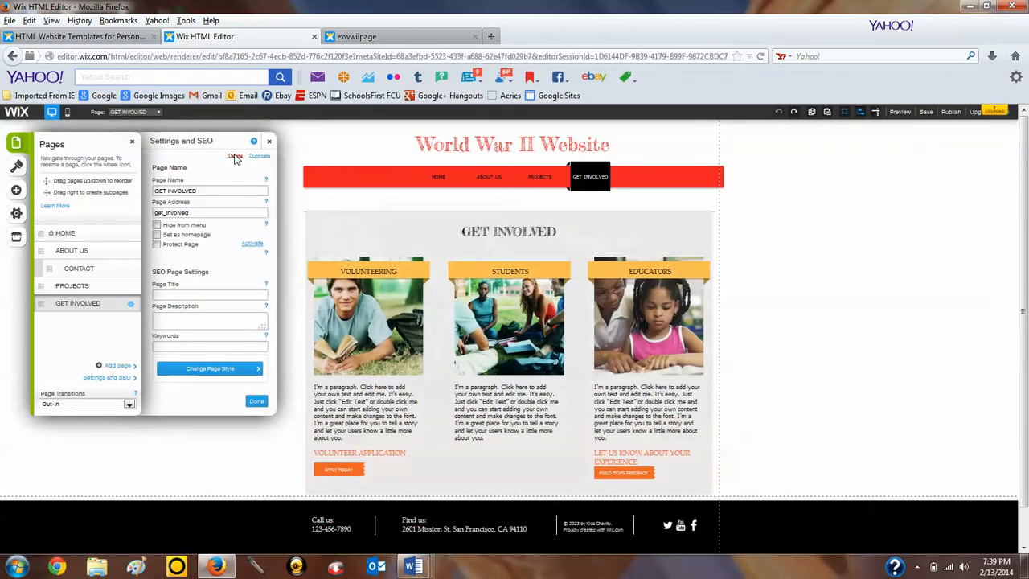
click(234, 157)
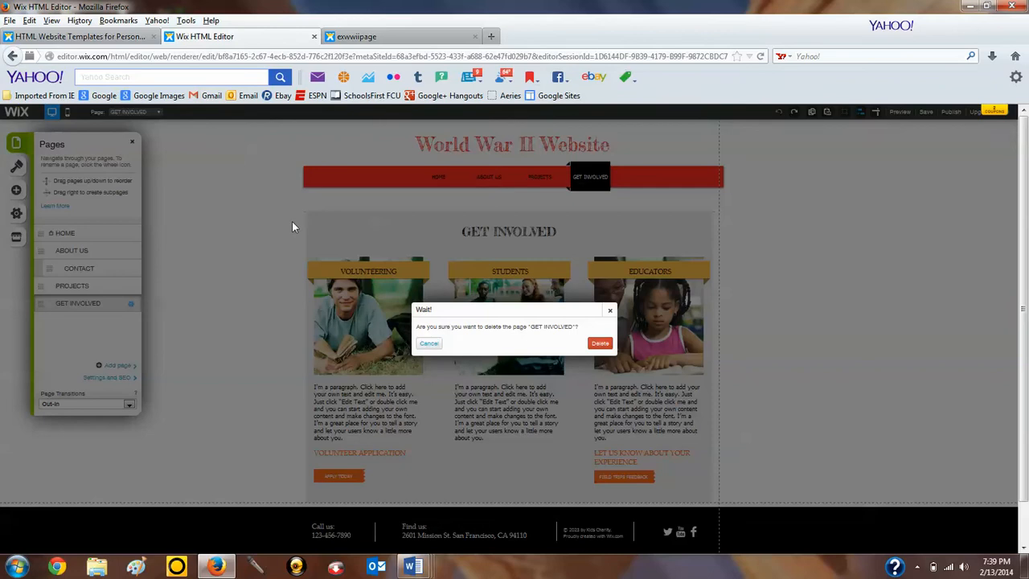
click(598, 344)
Step: Delete the PROJECTS page and the CONTACT subpage from the site
click(99, 286)
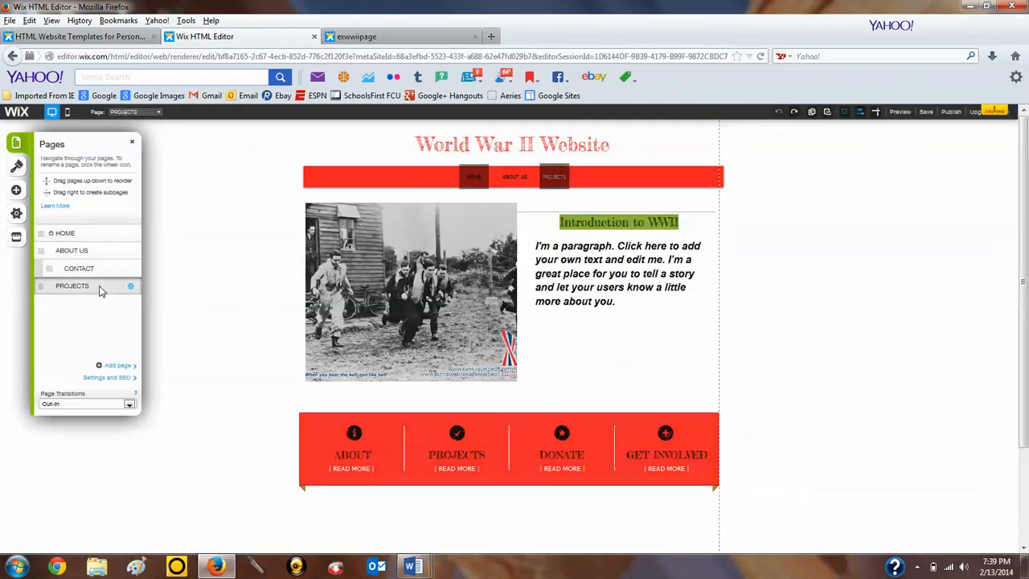
click(130, 287)
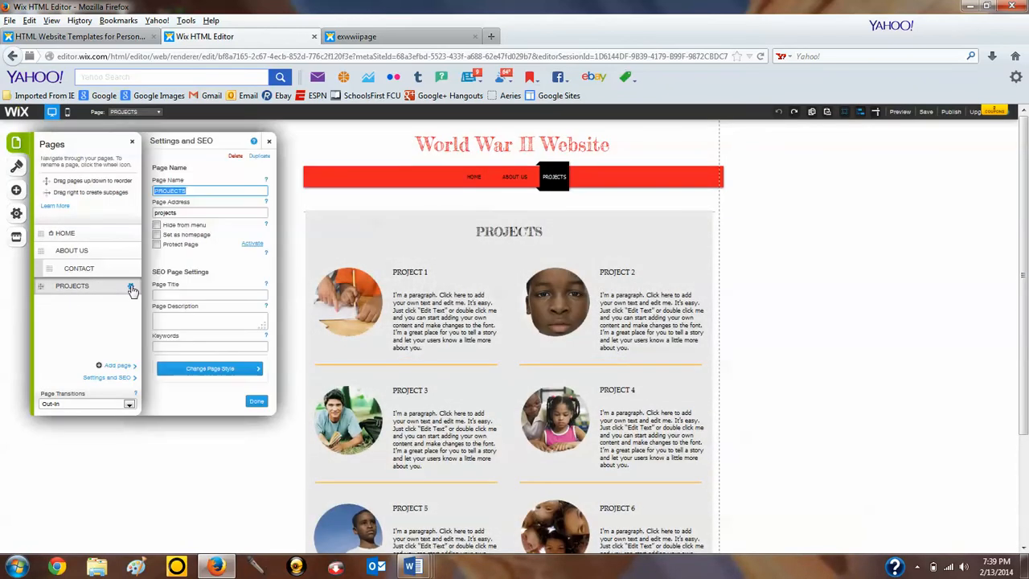
click(235, 157)
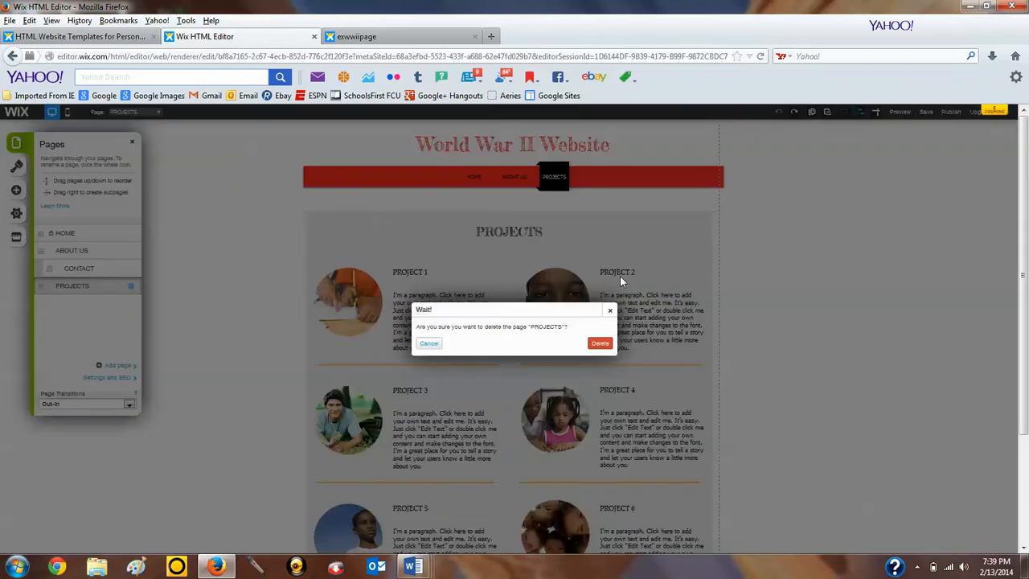
click(599, 344)
click(100, 272)
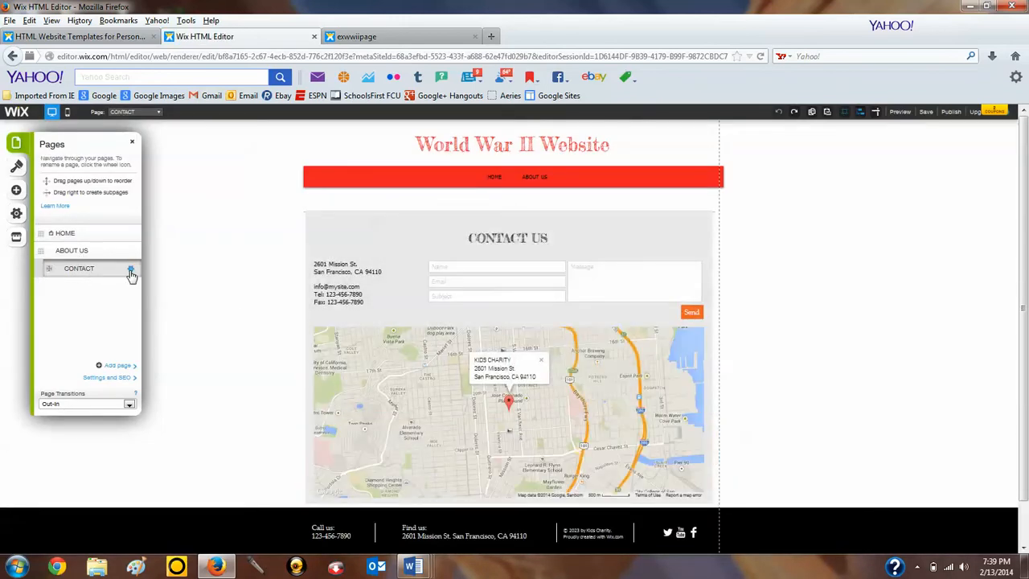
click(130, 270)
click(239, 159)
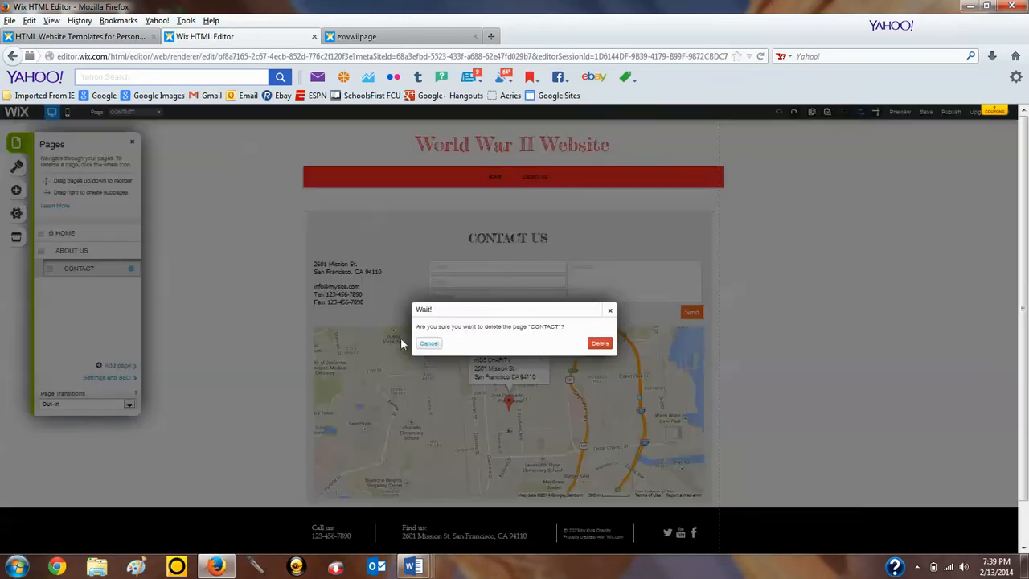
click(598, 344)
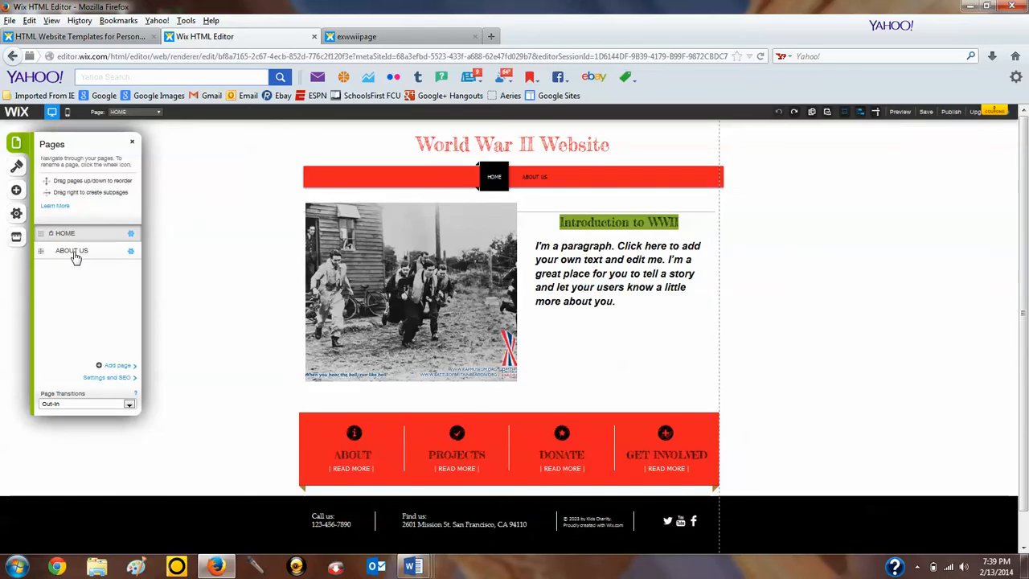
Step: Delete the ABOUT US page so that HOME is the site's only page
click(76, 254)
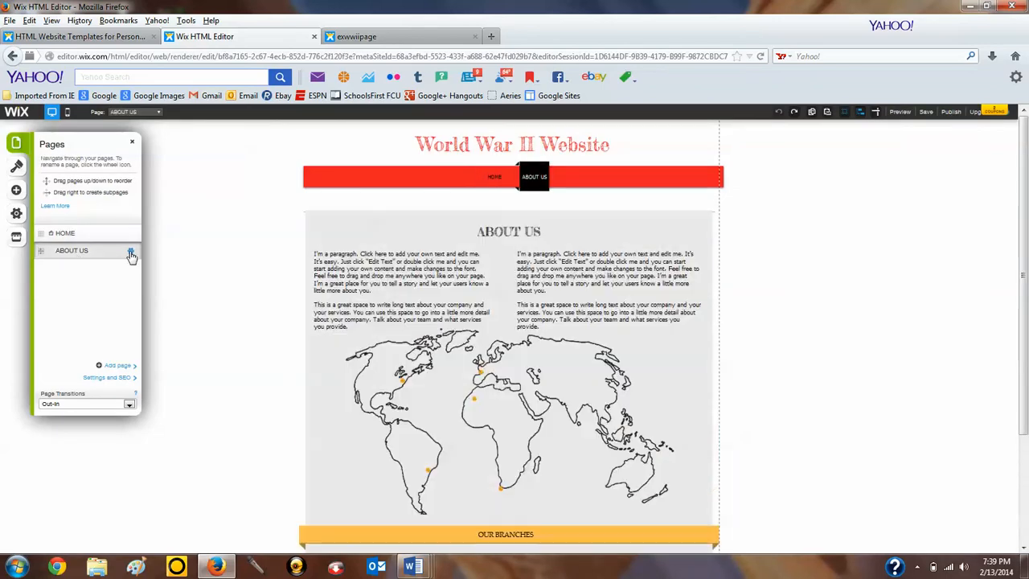
click(130, 254)
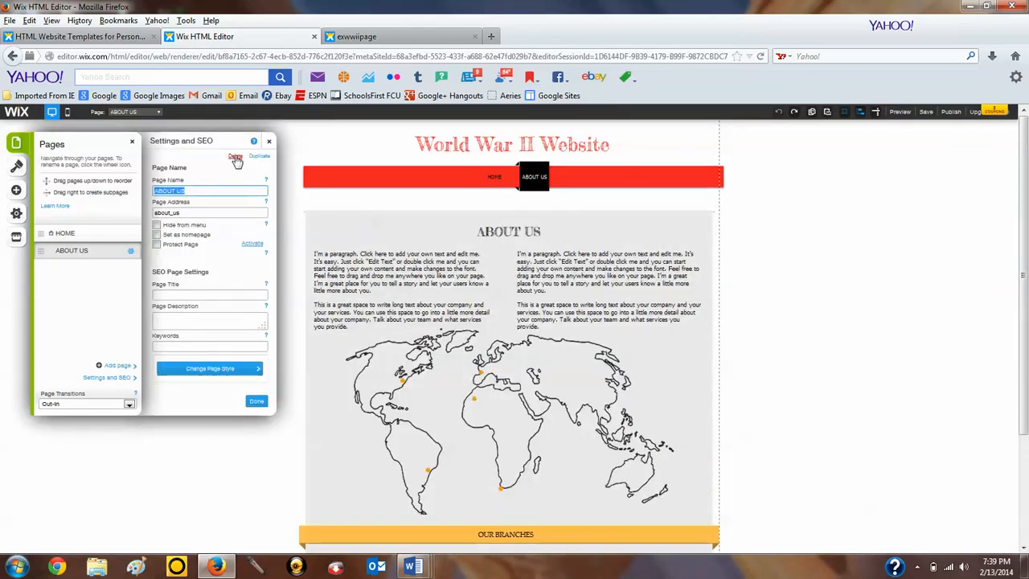
click(236, 159)
click(599, 344)
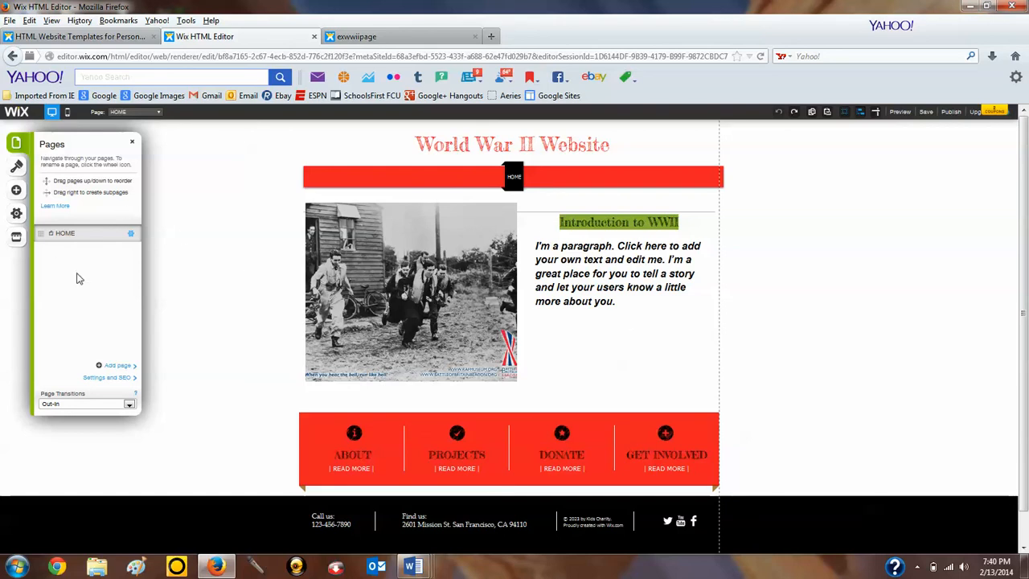
Step: Add two pages with the About1 layout, named "Pearl Harbor" and "American during WWII"
click(117, 366)
click(517, 411)
text(Pearl Harbor)
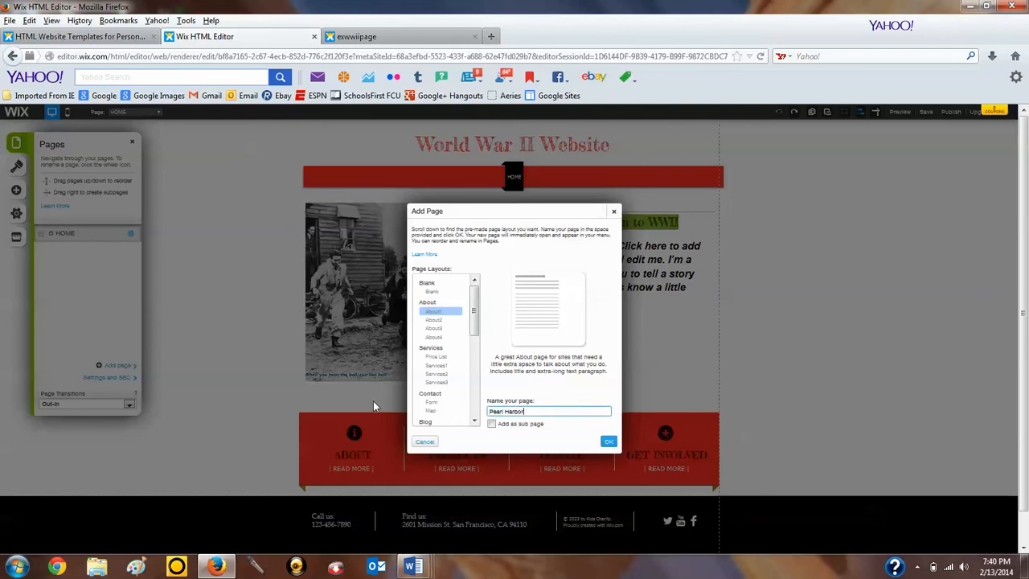
click(609, 442)
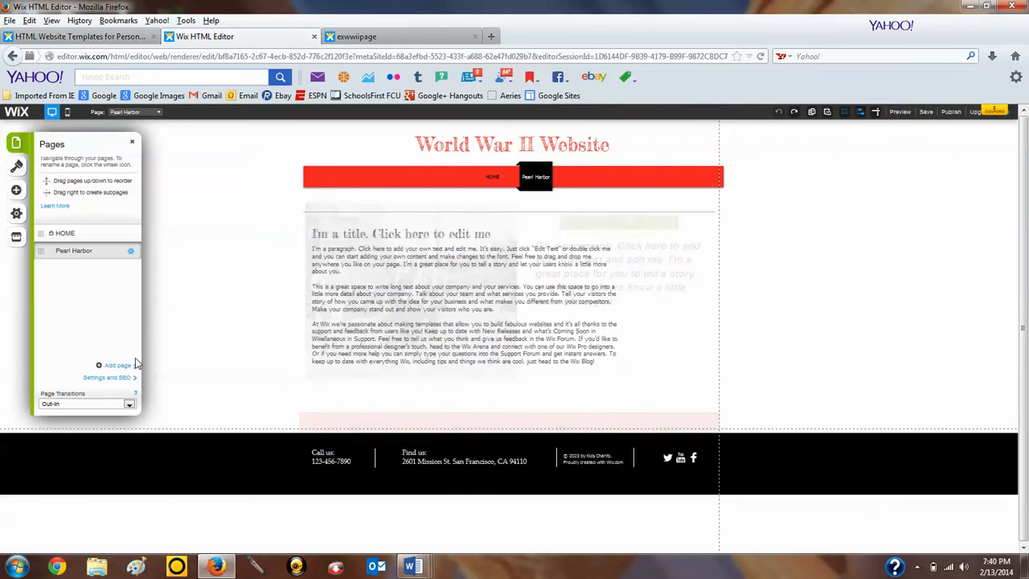
click(119, 365)
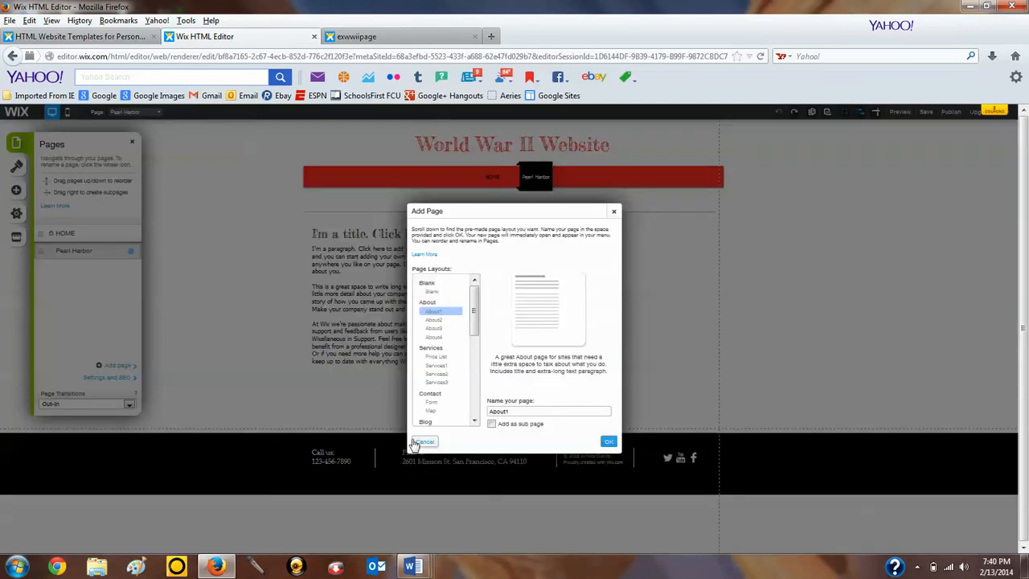
double_click(528, 409)
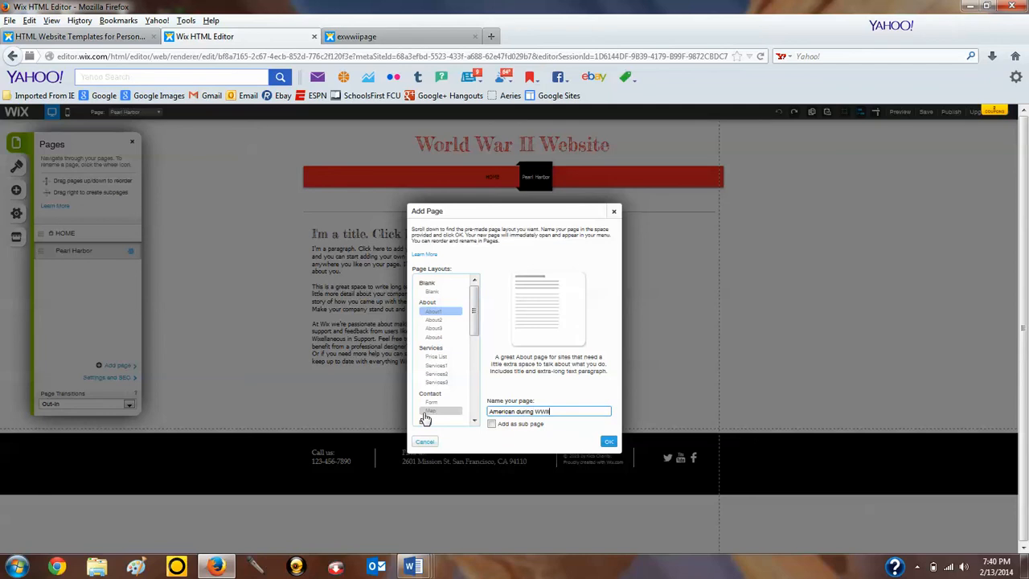
click(608, 441)
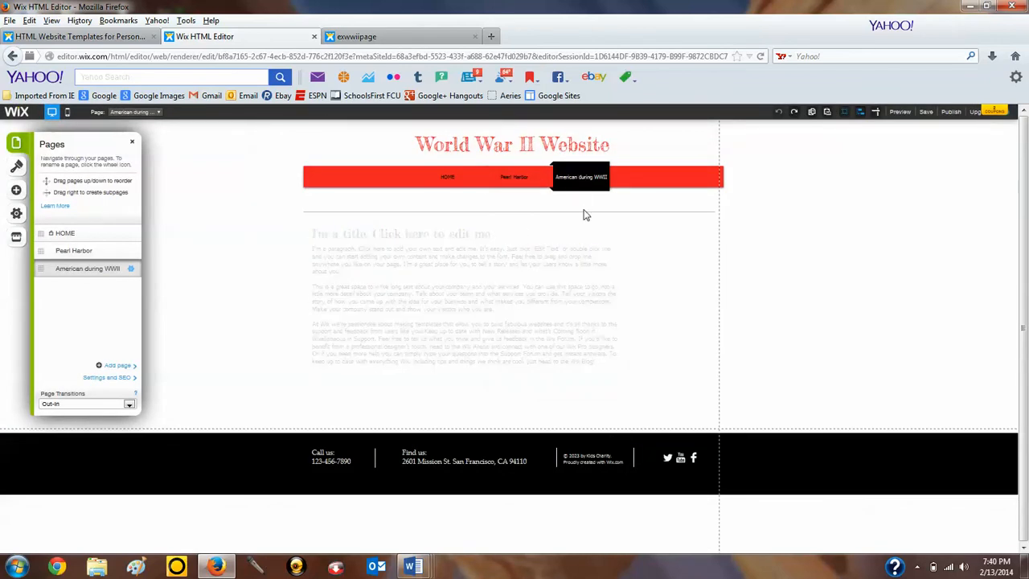
Step: Add another page with the About1 layout, named "DDay to End of War"
click(137, 367)
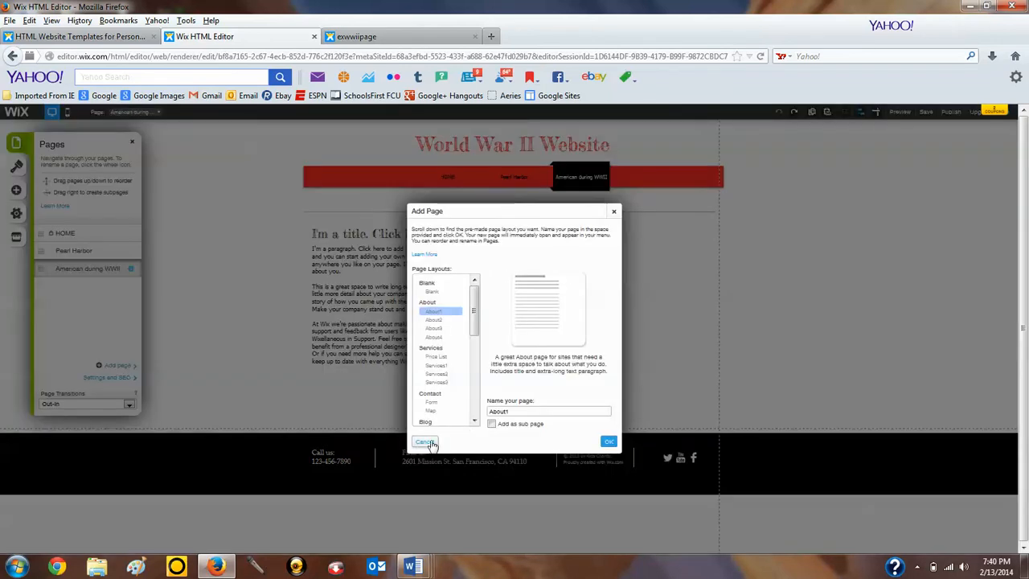
click(519, 412)
text(DDay to)
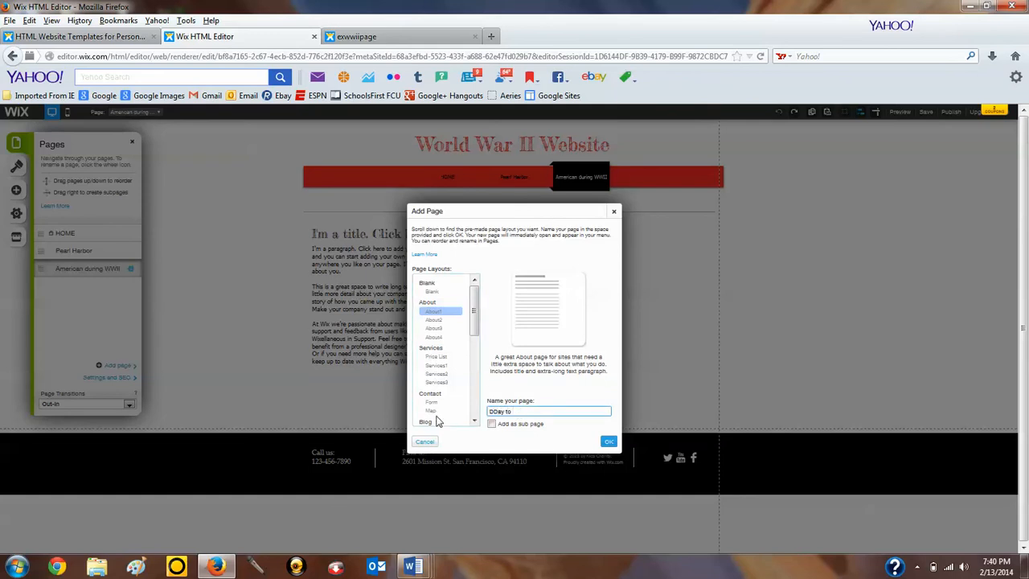
text( End of War)
click(608, 441)
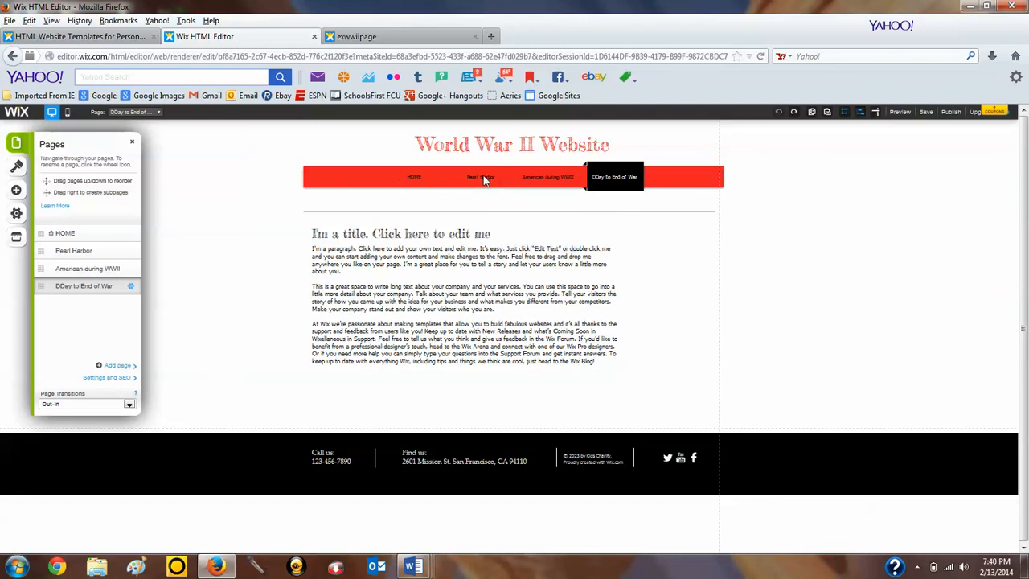
Step: View the Pearl Harbor page in the editor and return to the HOME page
click(153, 112)
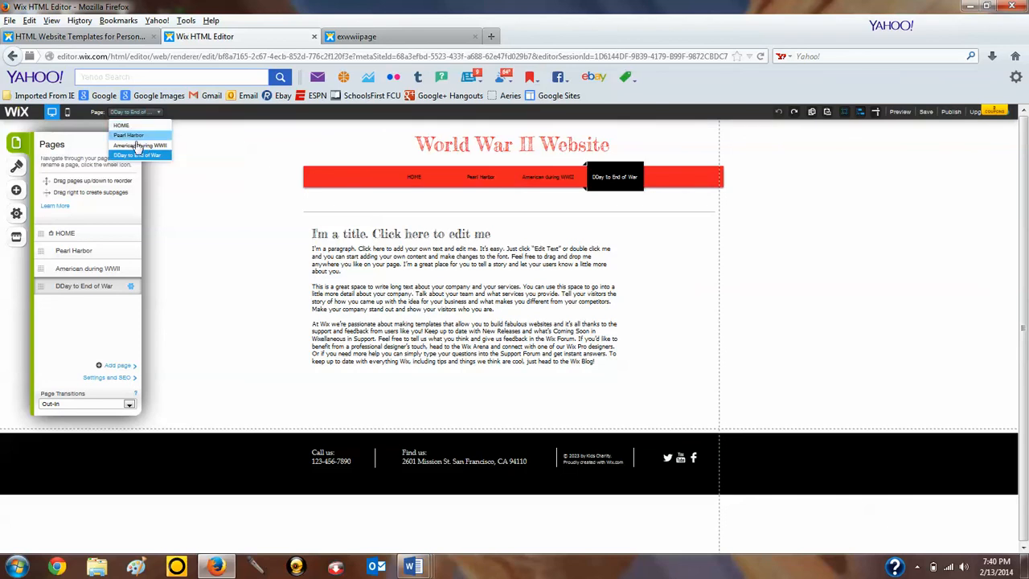
click(129, 135)
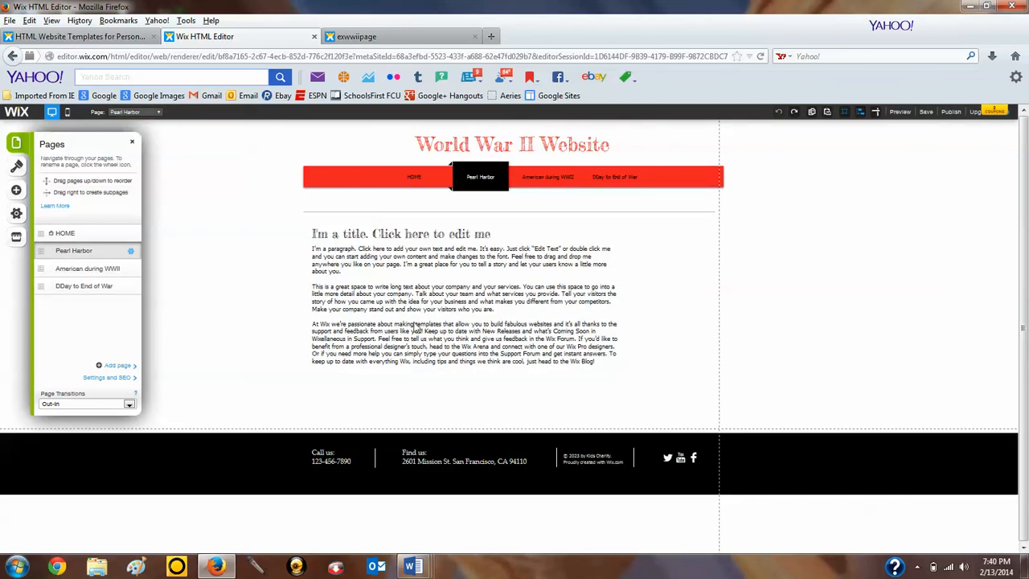
click(152, 112)
click(150, 127)
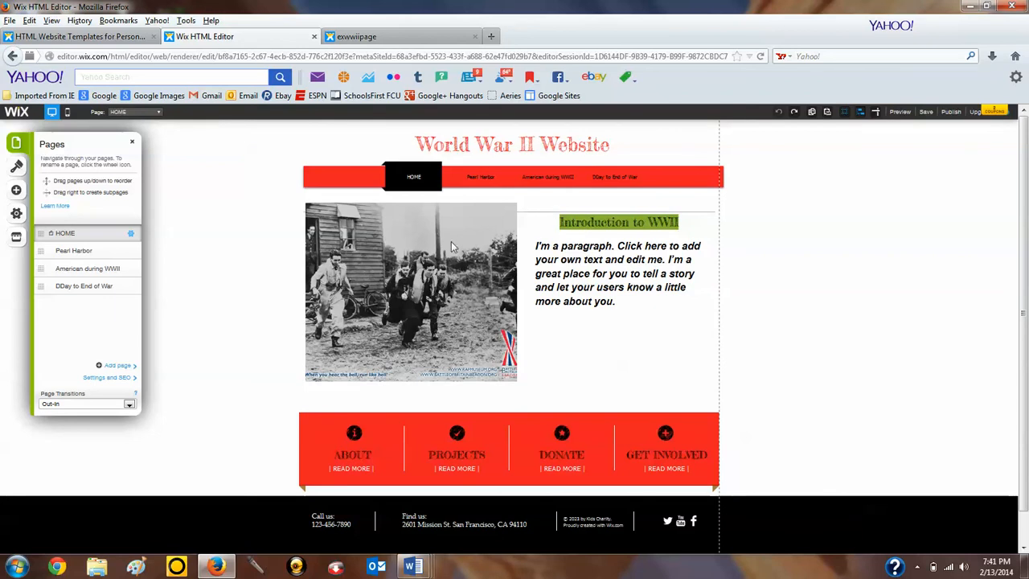
Step: Open the Pearl Harbor page for editing and delete its placeholder paragraph text box
click(137, 112)
click(138, 136)
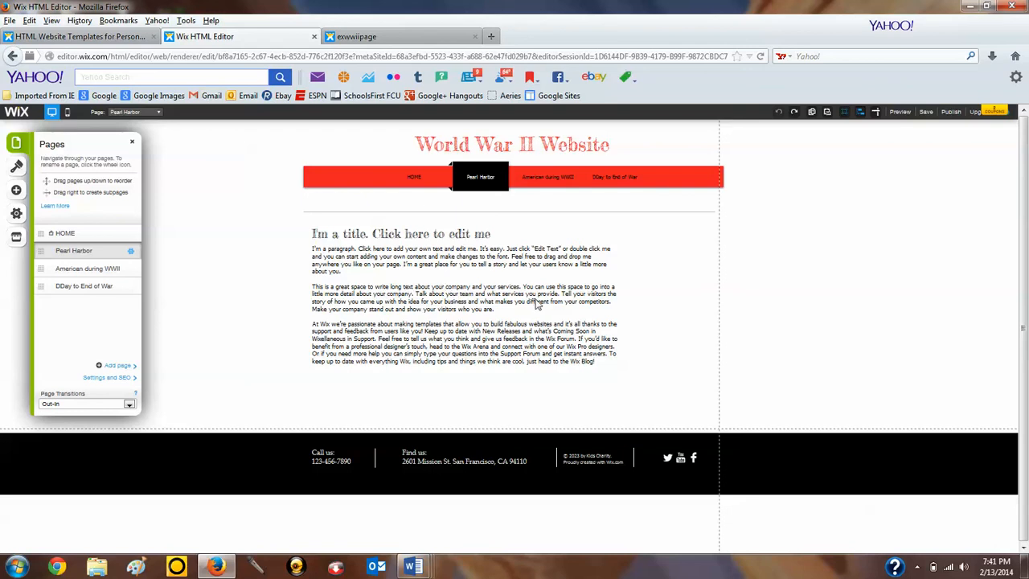
click(492, 291)
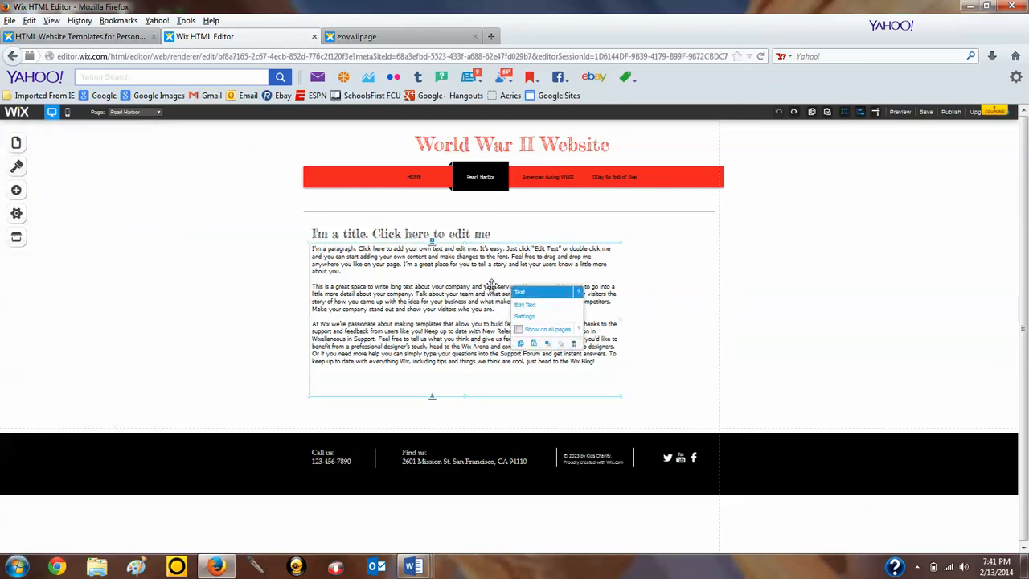
key(Delete)
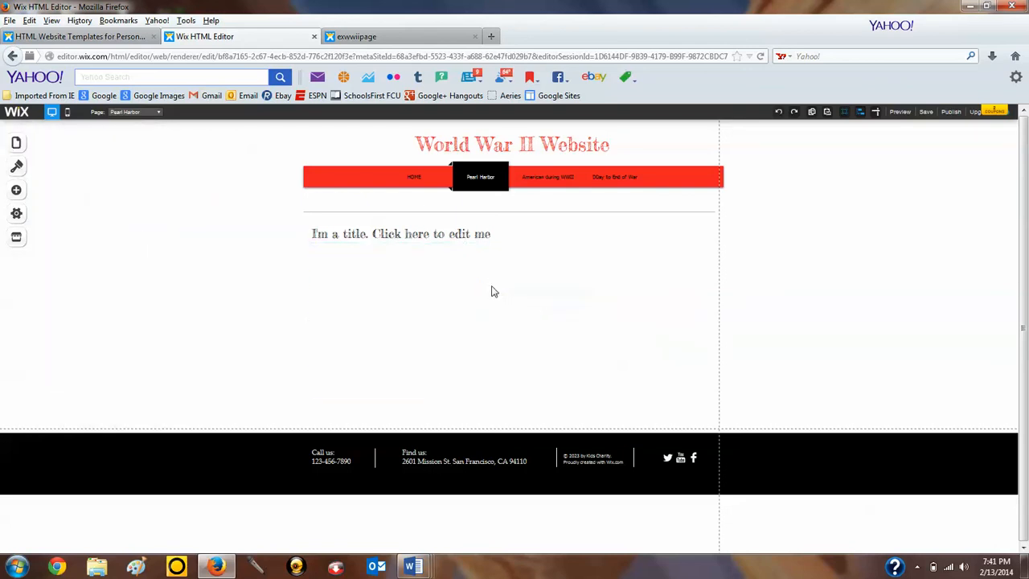
Step: Move the Pearl Harbor page's title up to the thin line below the menu and change its text to "Pearl Harbor Video"
click(431, 233)
drag(430, 234, 463, 215)
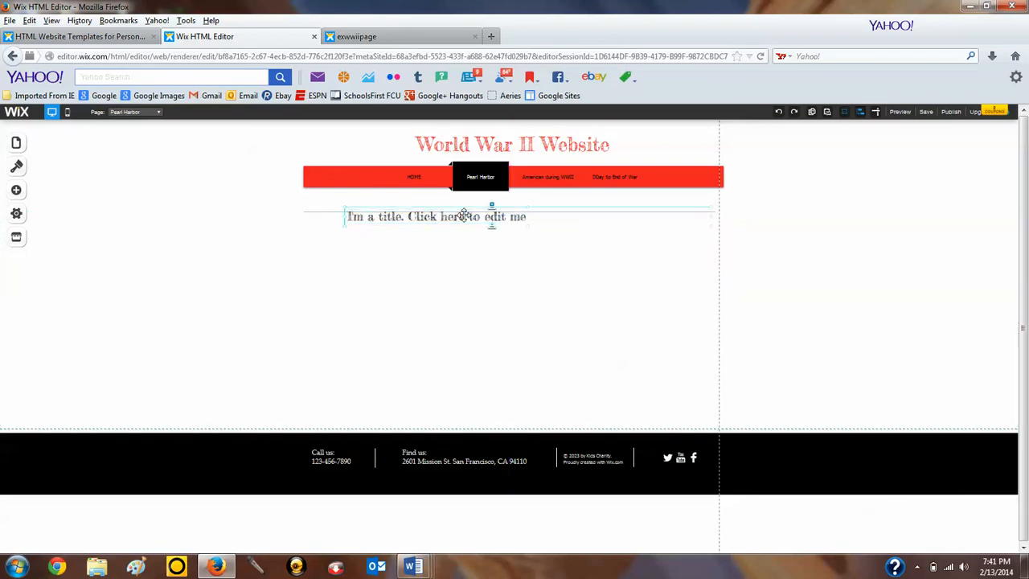
double_click(532, 217)
drag(532, 217, 234, 204)
text(Pearl Harbor Video)
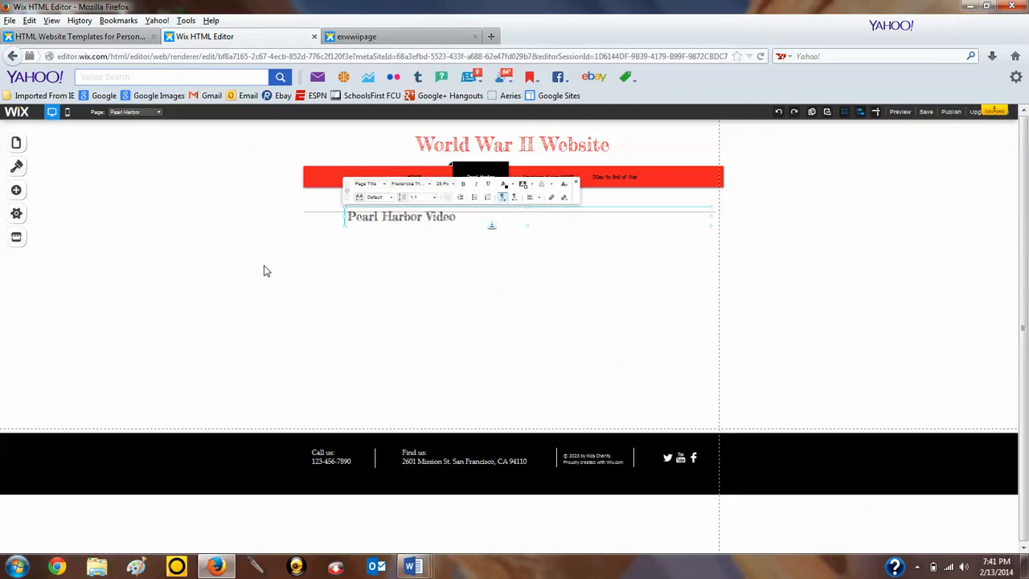
click(410, 325)
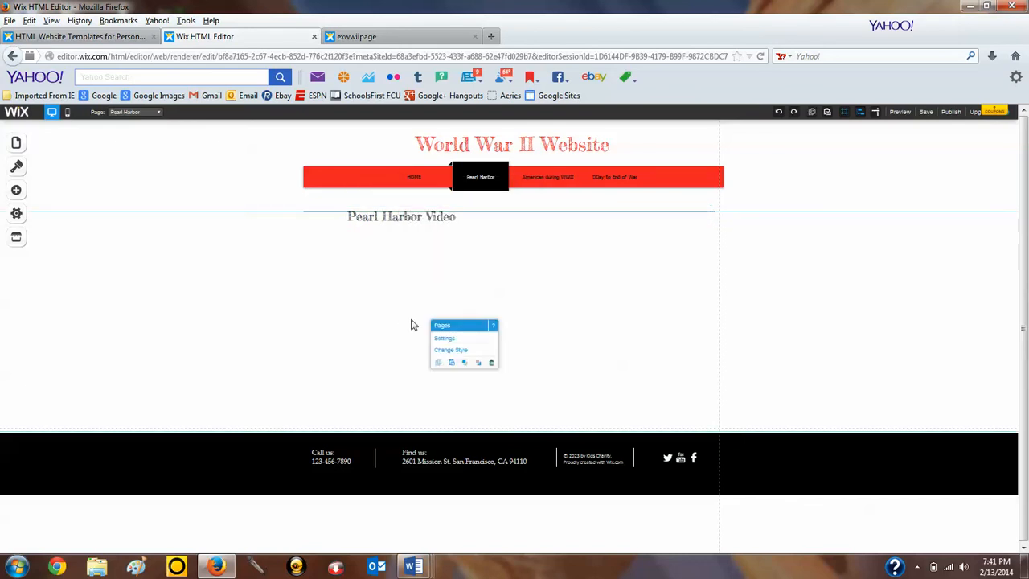
Step: Open youtube.com in a new browser tab
click(491, 37)
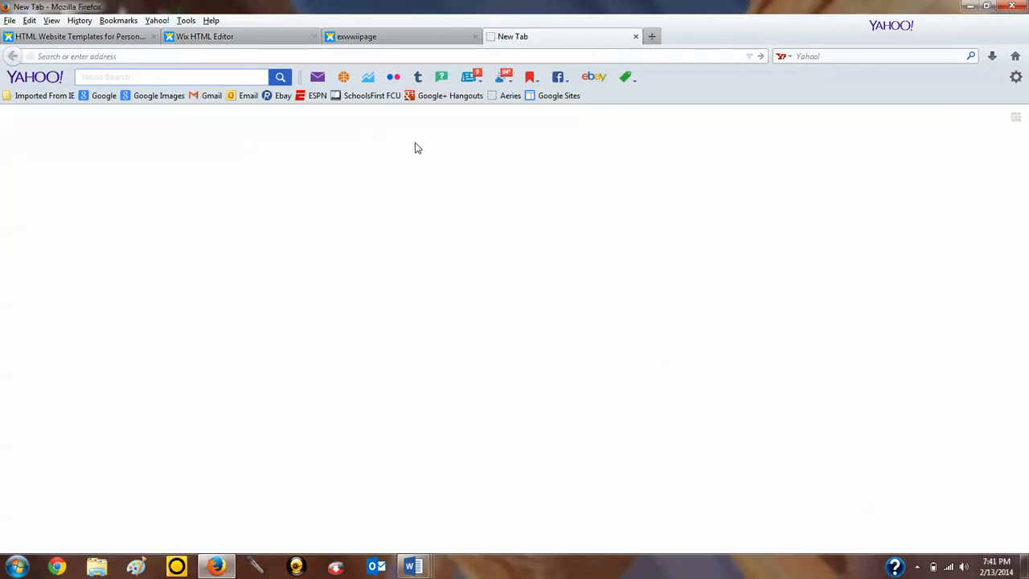
text(youtube.com/)
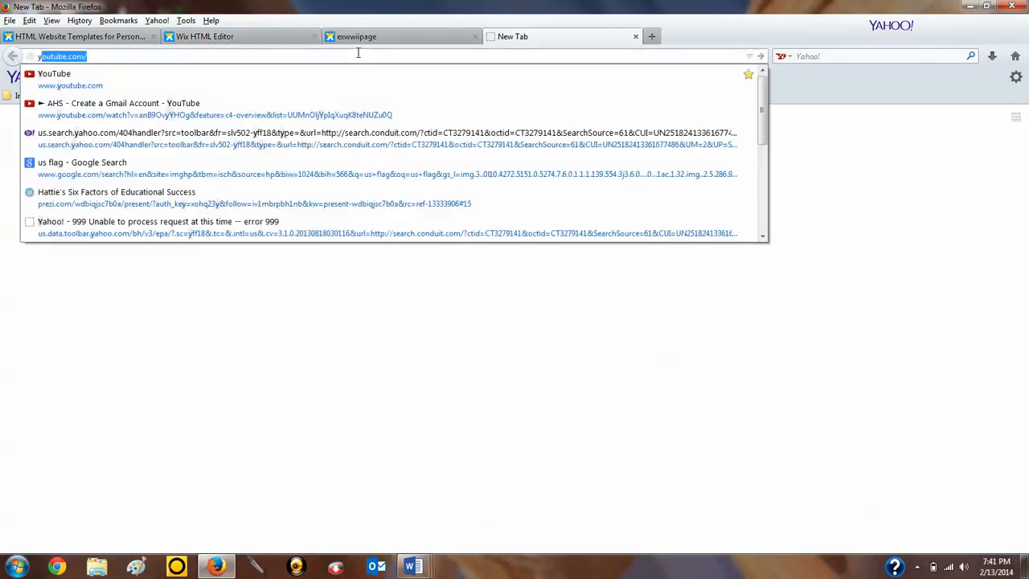
key(Return)
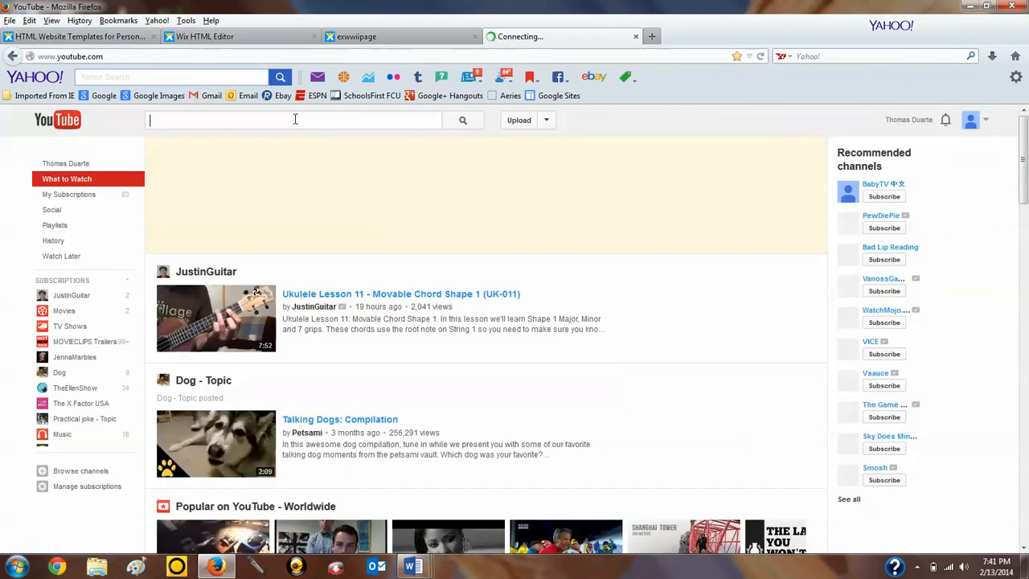
Step: Search YouTube for "pearl harbor" and open the video "Pearl Harbor-The Battle"
text(pearl harbor)
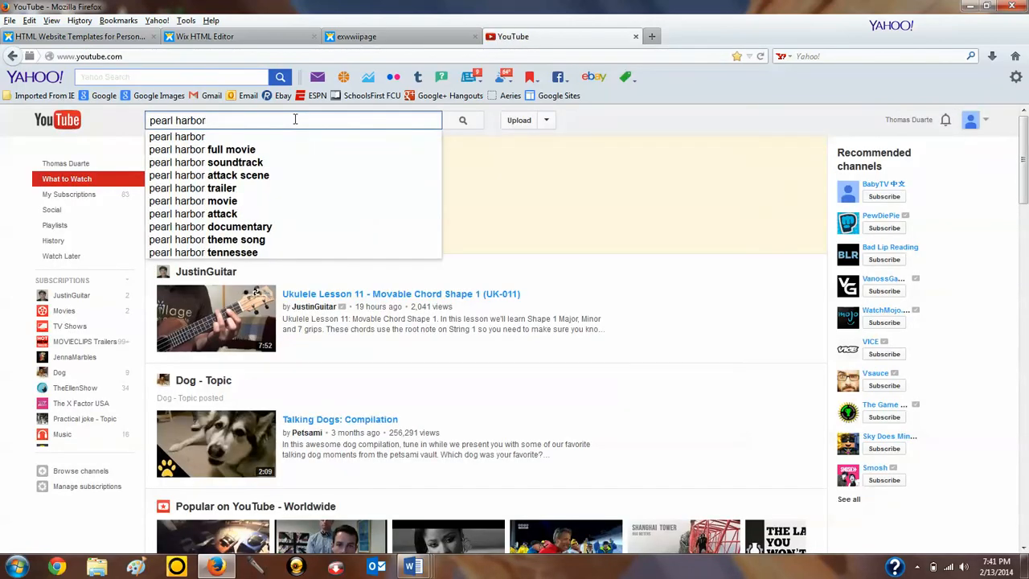
key(Return)
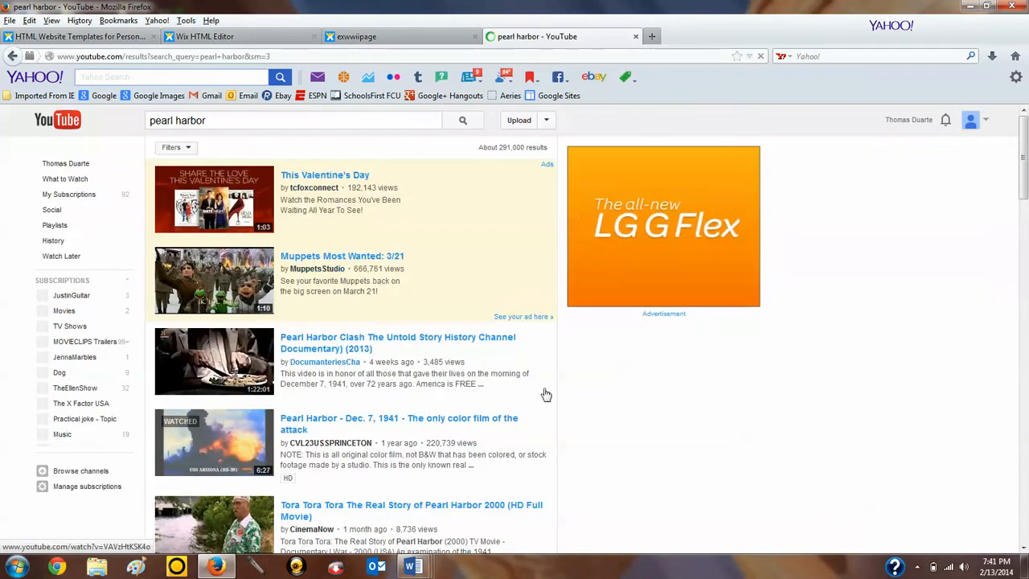
drag(1024, 197, 1026, 283)
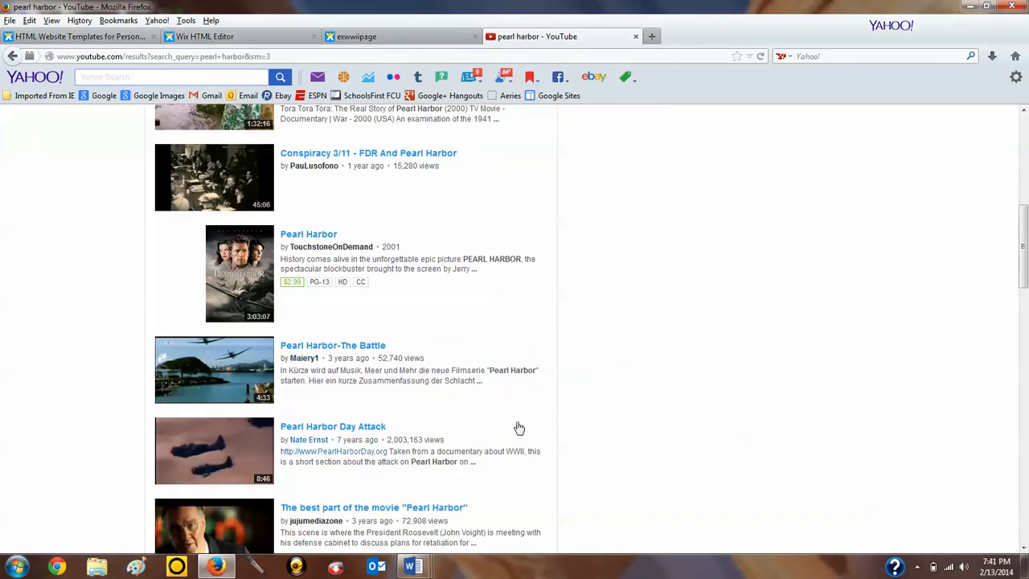
click(369, 346)
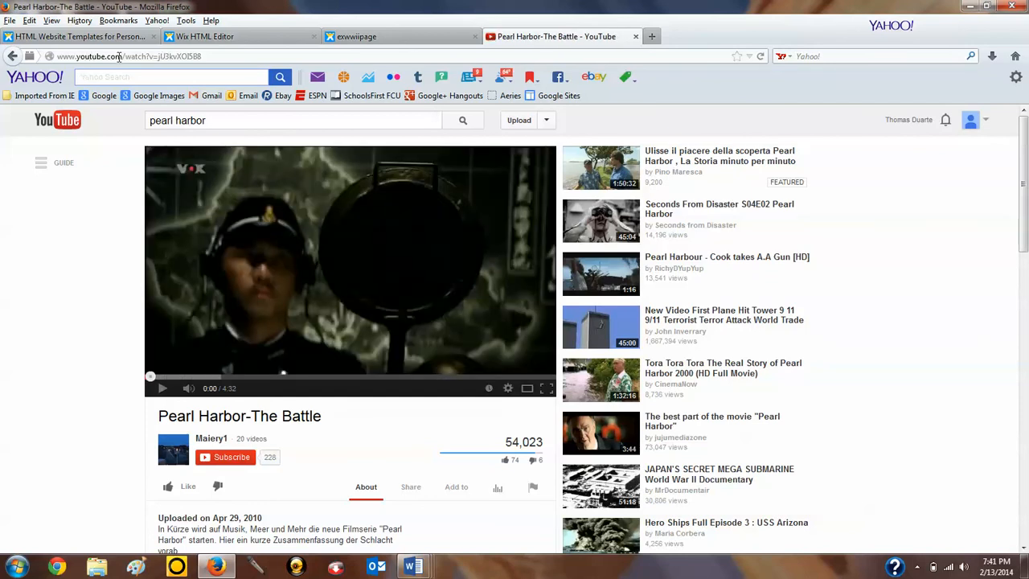
Step: Copy the web address of the "Pearl Harbor-The Battle" video
click(119, 56)
right_click(119, 56)
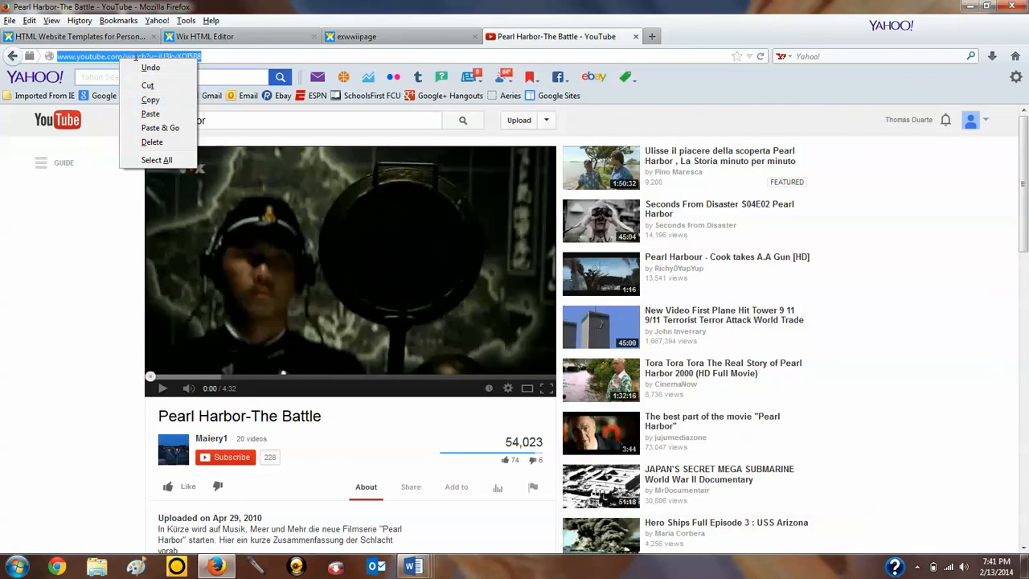
click(153, 99)
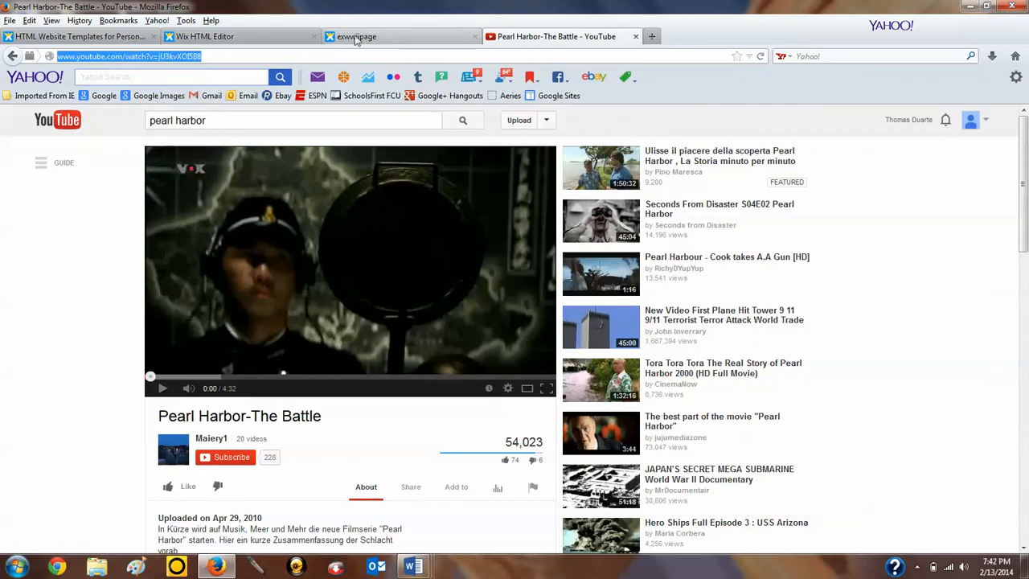
Step: Return to the Wix editor, add a video element to the Pearl Harbor page and place it below the title
click(261, 40)
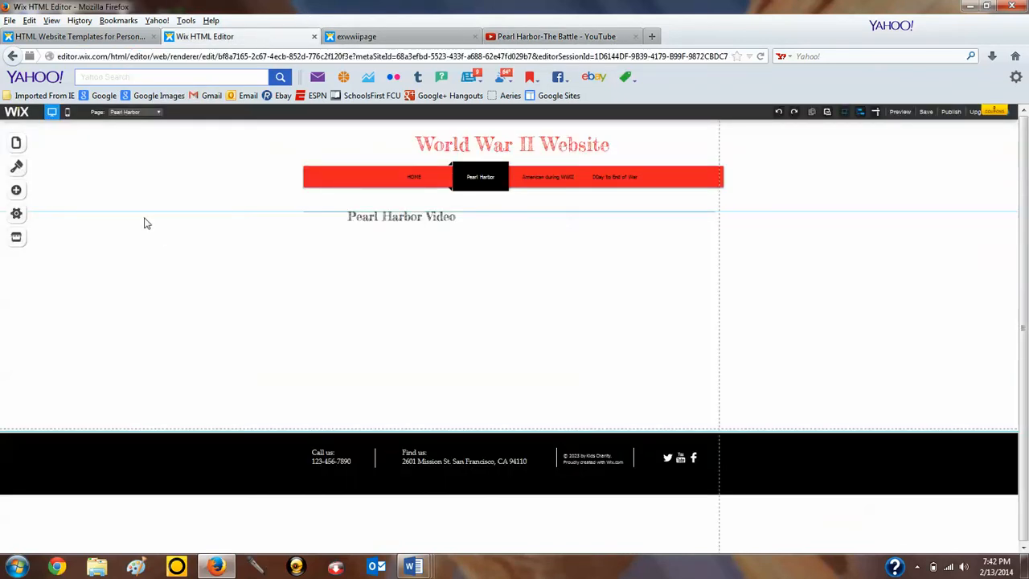
click(16, 189)
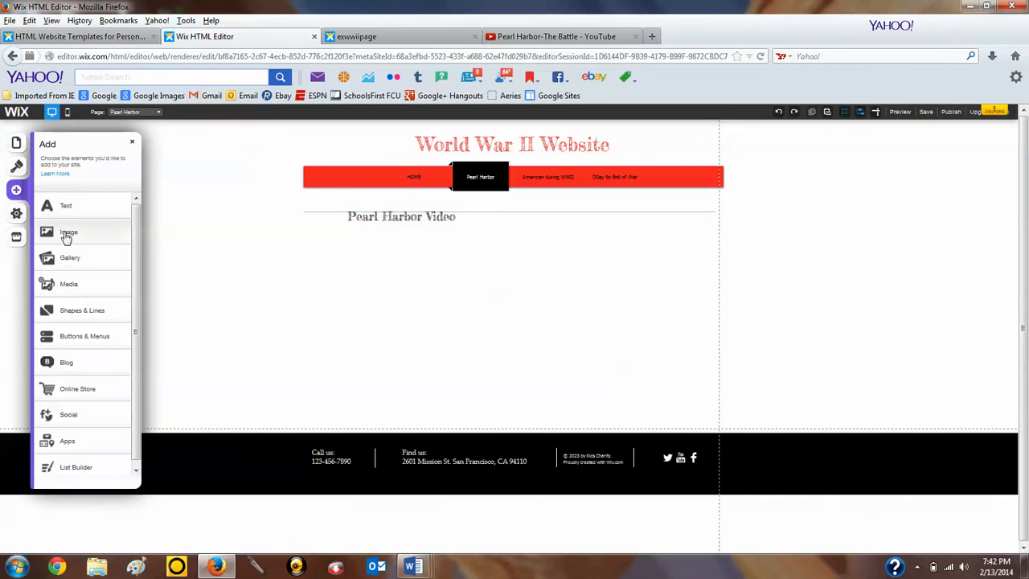
click(69, 286)
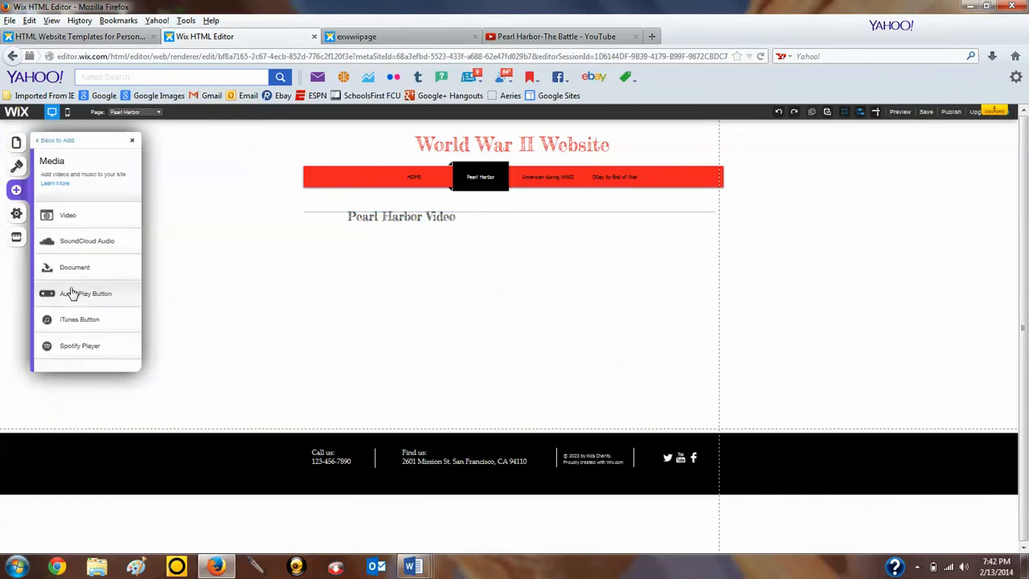
click(68, 216)
drag(502, 312, 428, 295)
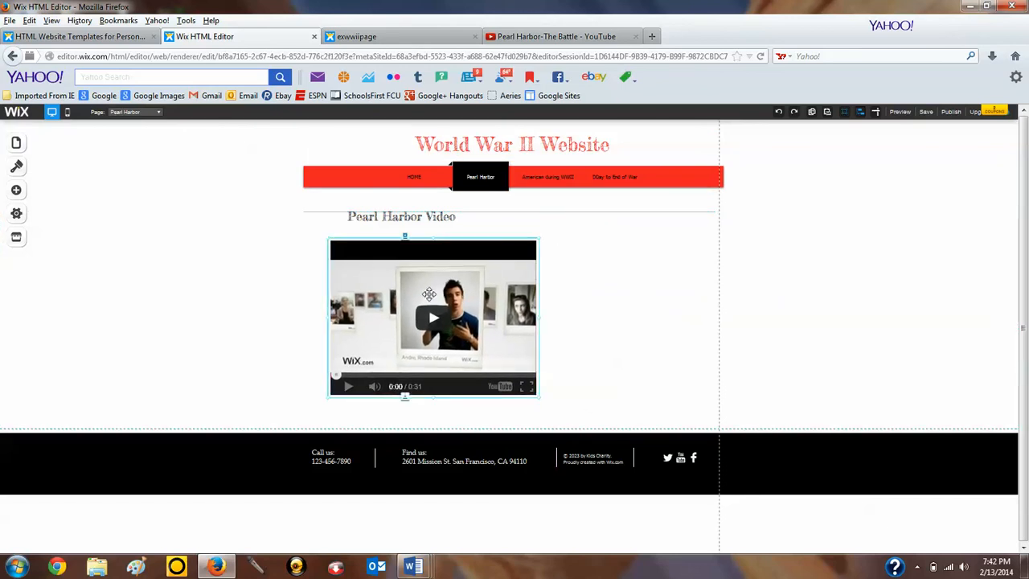
Step: Replace the video element's URL with the copied YouTube address and update the video
double_click(428, 294)
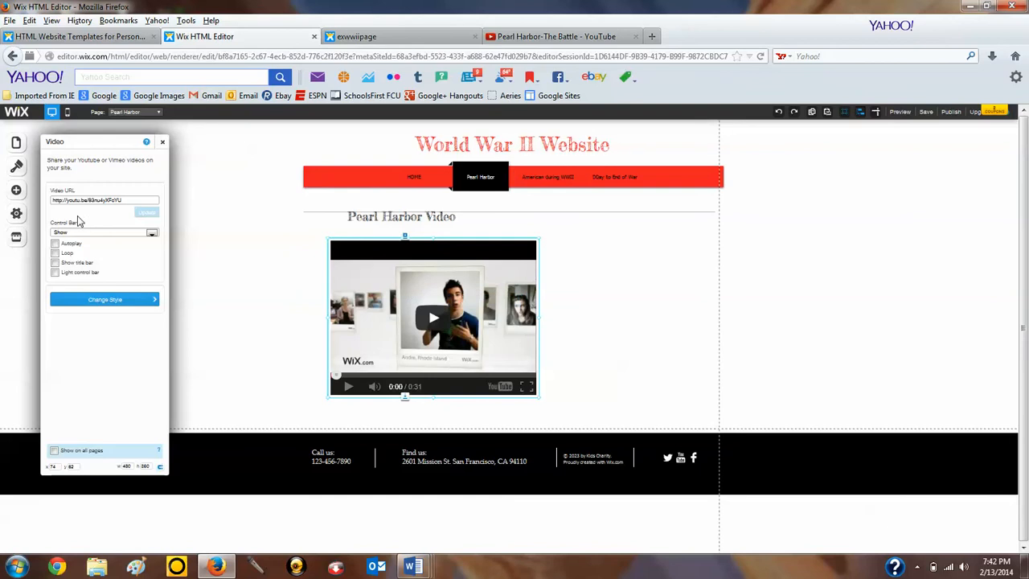
click(127, 200)
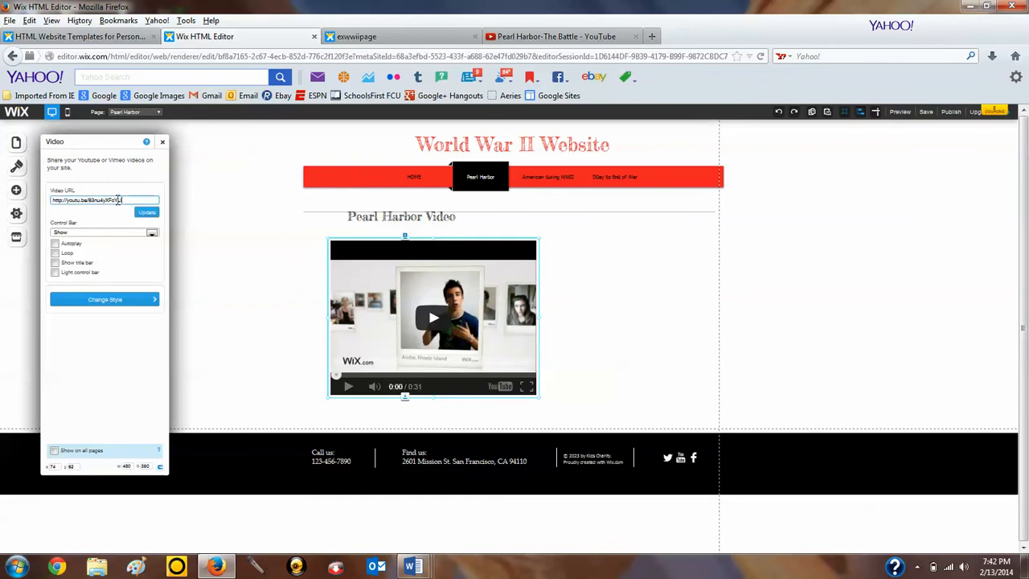
right_click(73, 201)
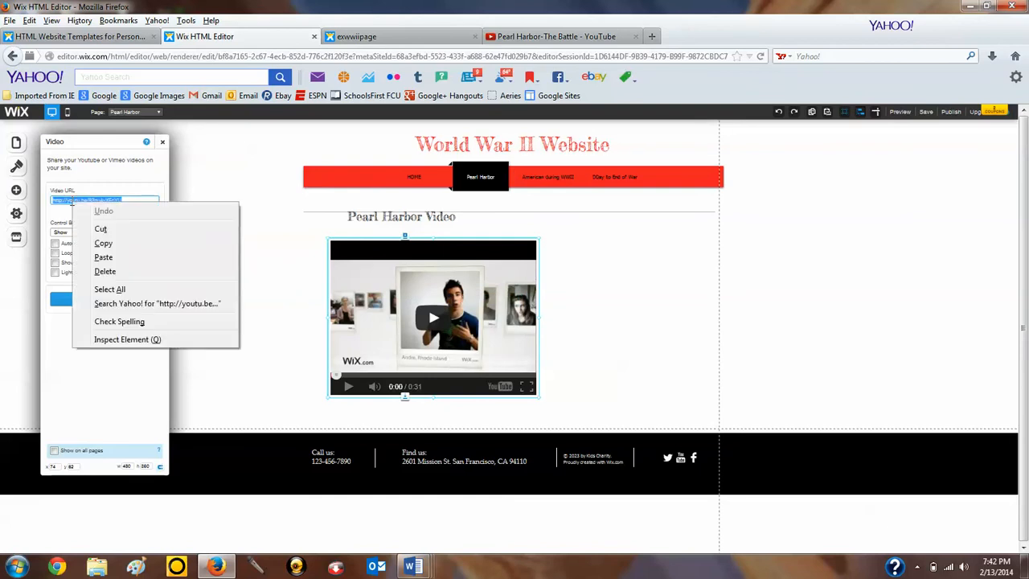
click(114, 258)
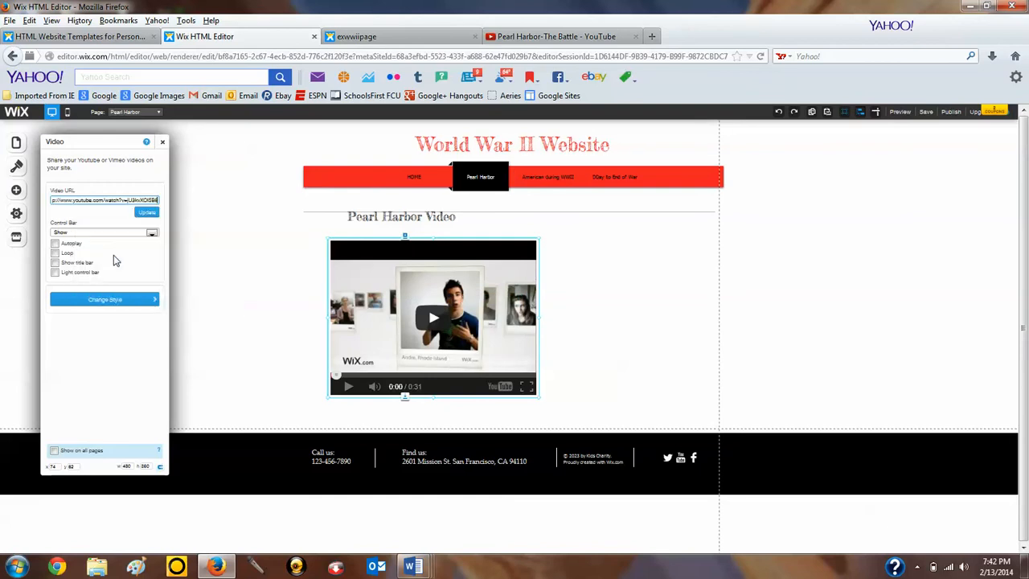
click(149, 214)
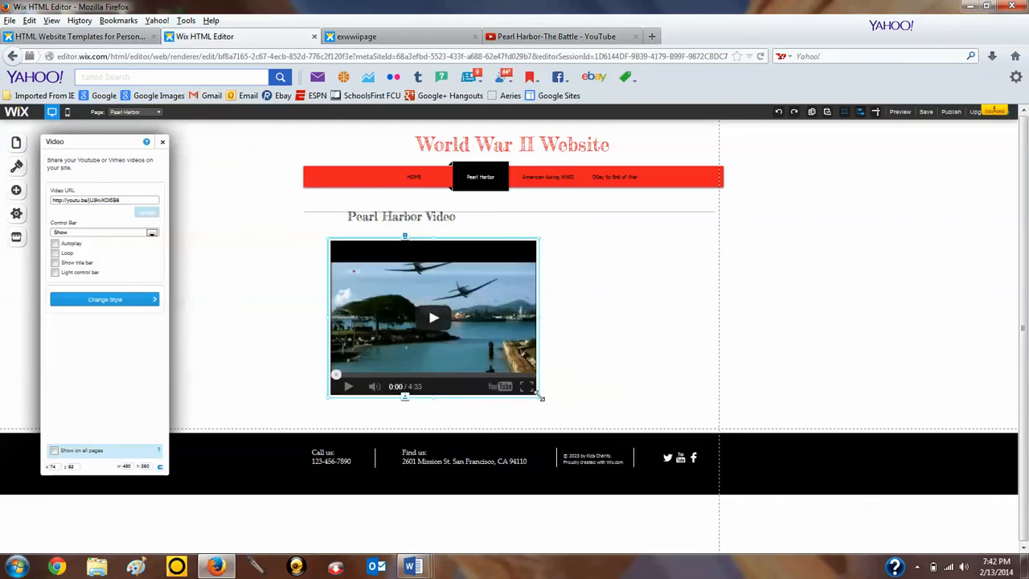
Step: Enlarge the video to span most of the page width down to the footer and centre the "Pearl Harbor Video" title above it
drag(542, 397, 699, 479)
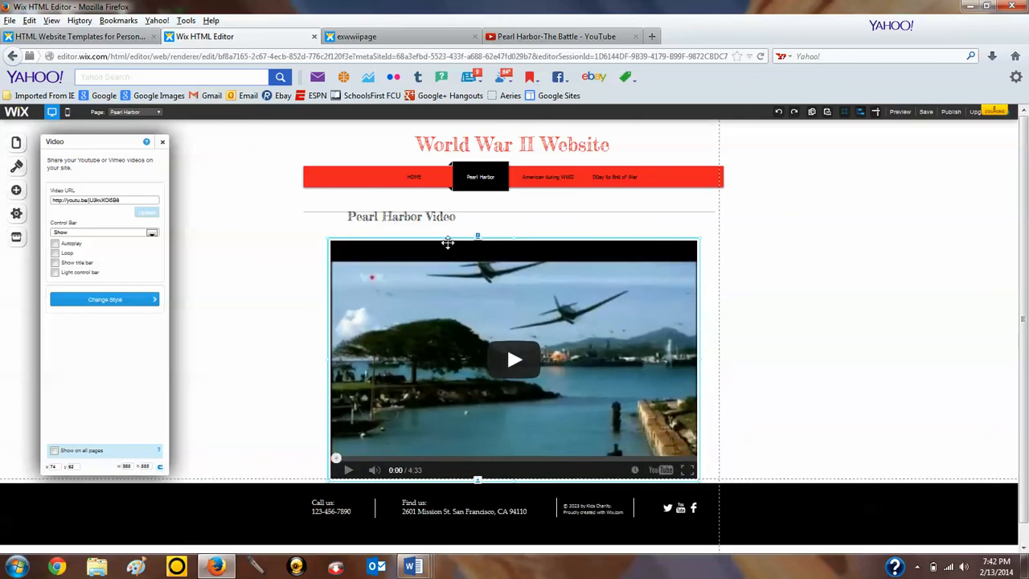
drag(422, 218, 519, 222)
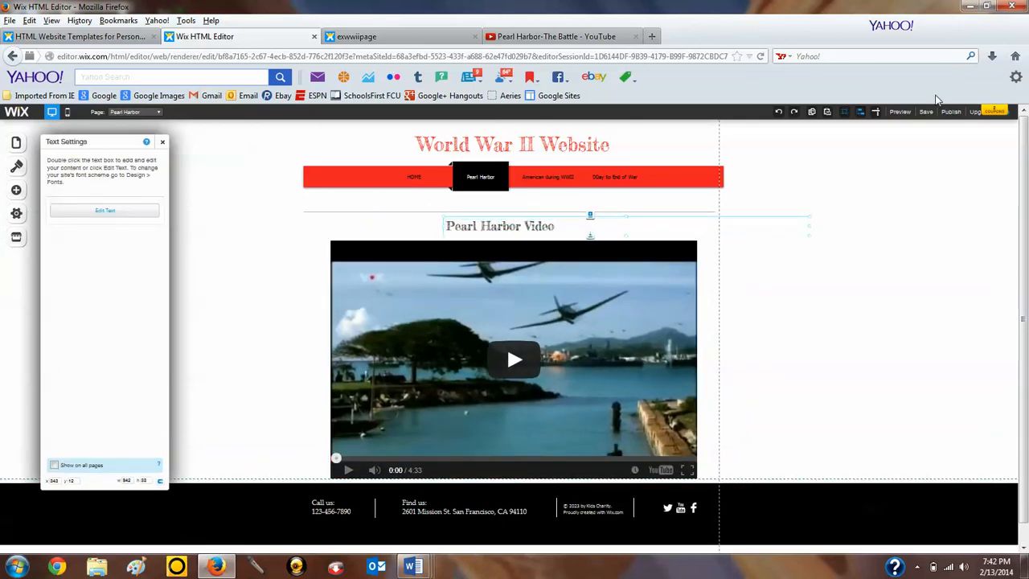
Step: Save the site and reload the live exwwiipage site to check it
click(927, 112)
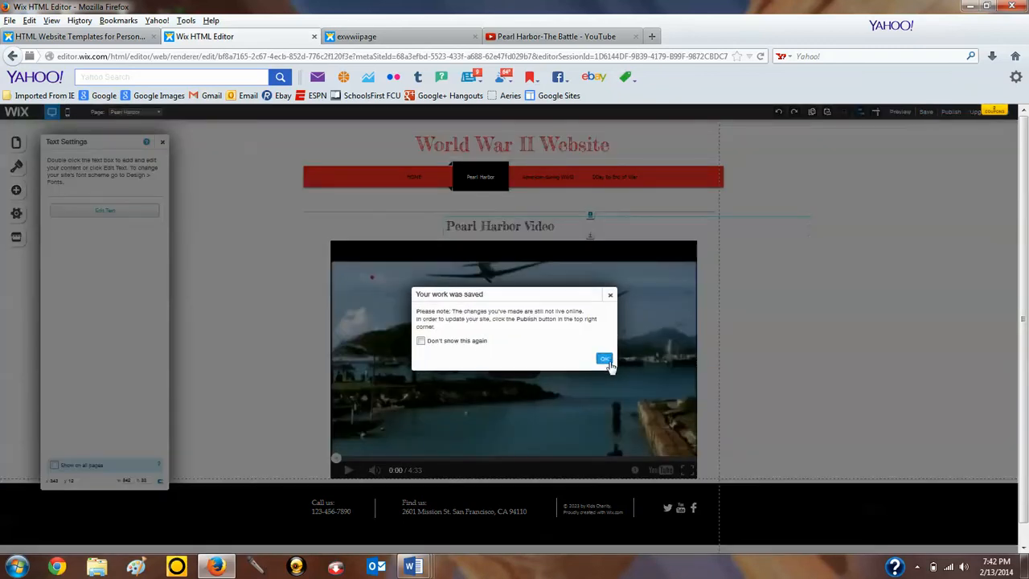
click(606, 361)
click(412, 39)
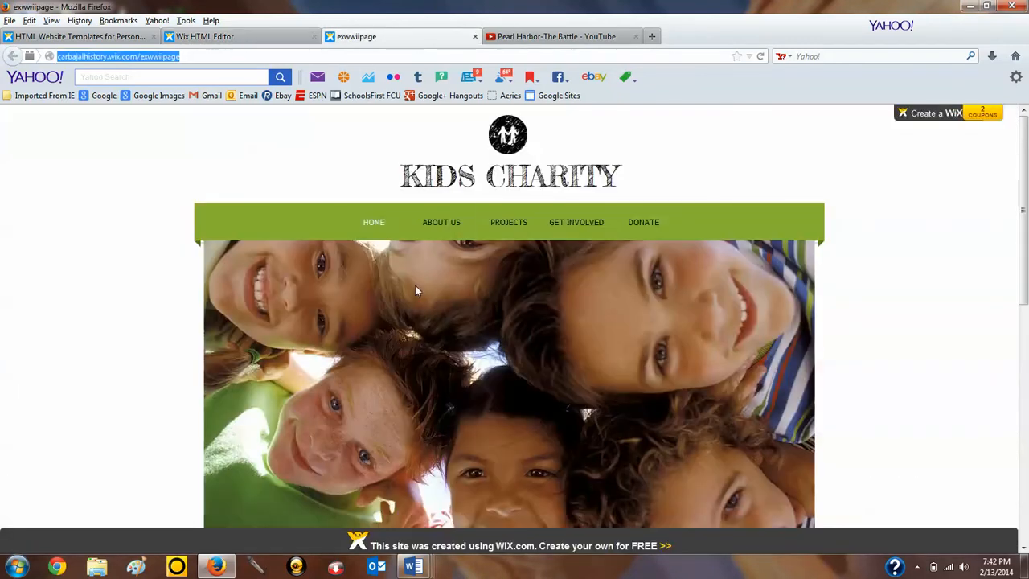
key(F5)
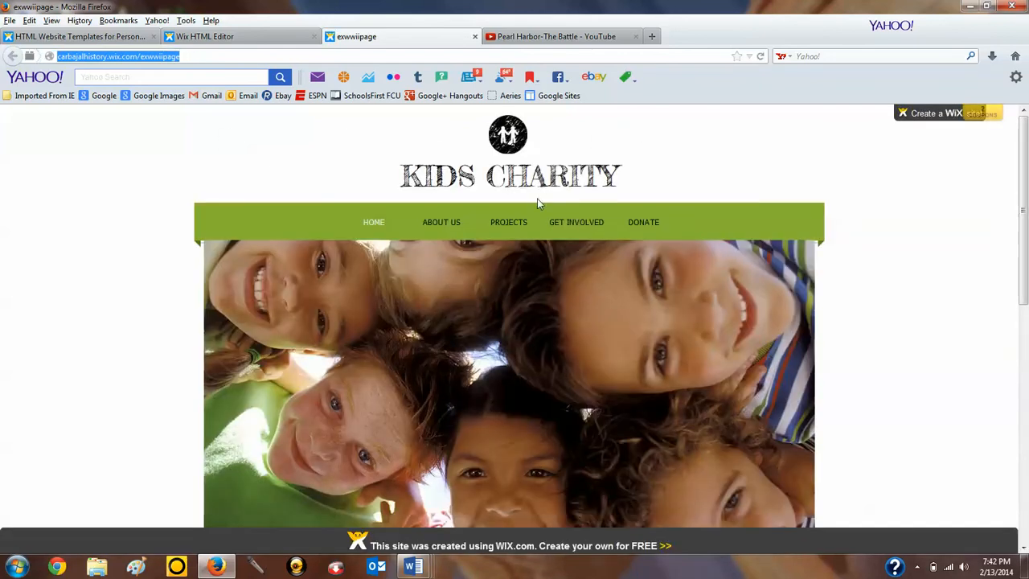
Step: Publish the site from the Wix editor, keeping search engine access and mobile view enabled, and return to the live exwwiipage site
click(241, 37)
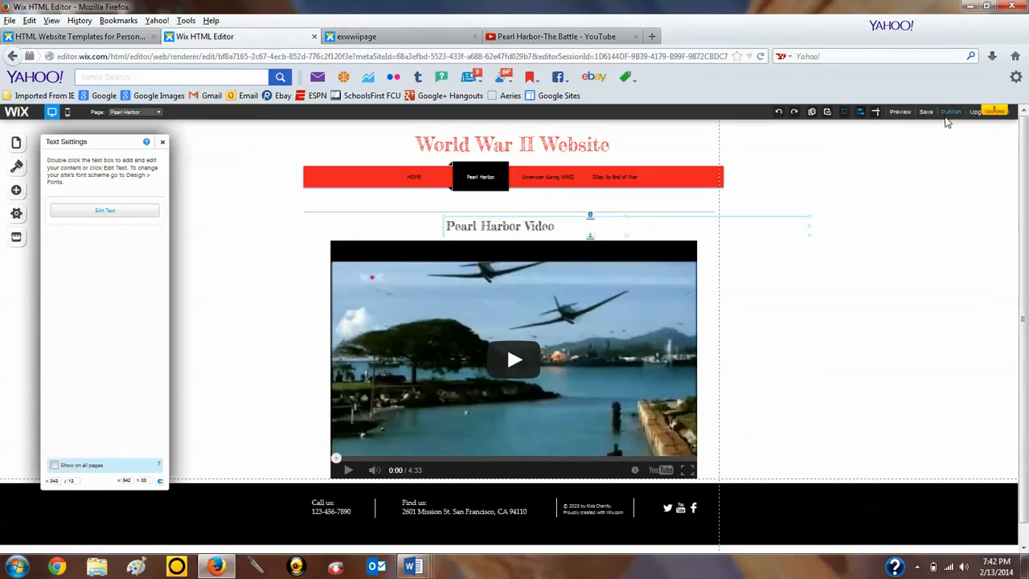
click(949, 113)
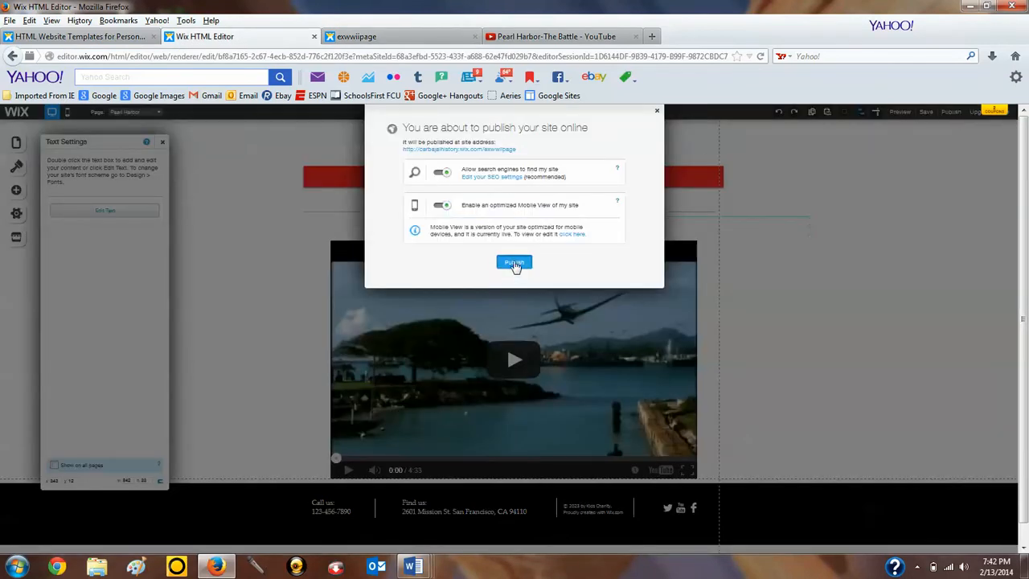
click(514, 262)
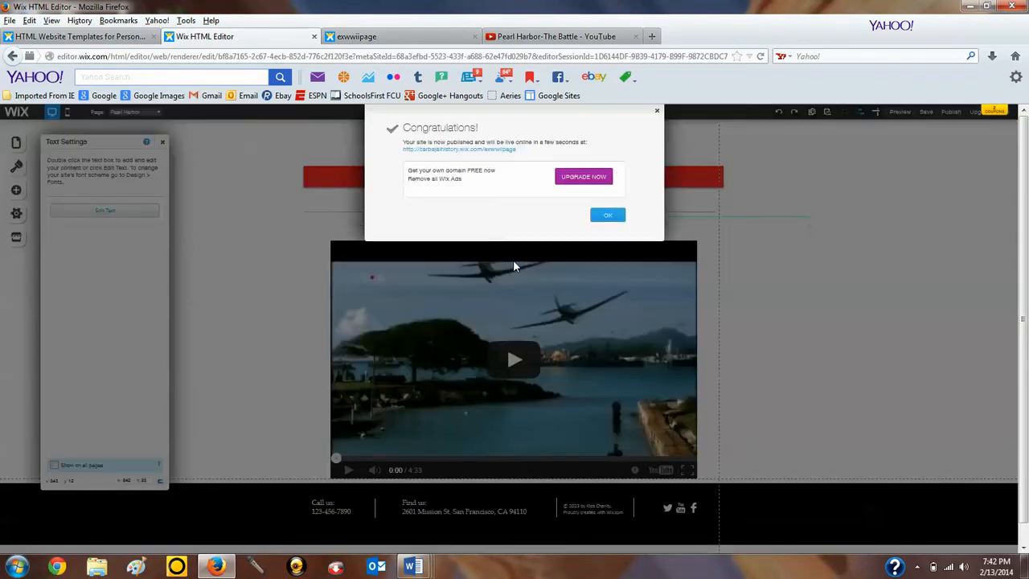
click(609, 215)
click(384, 41)
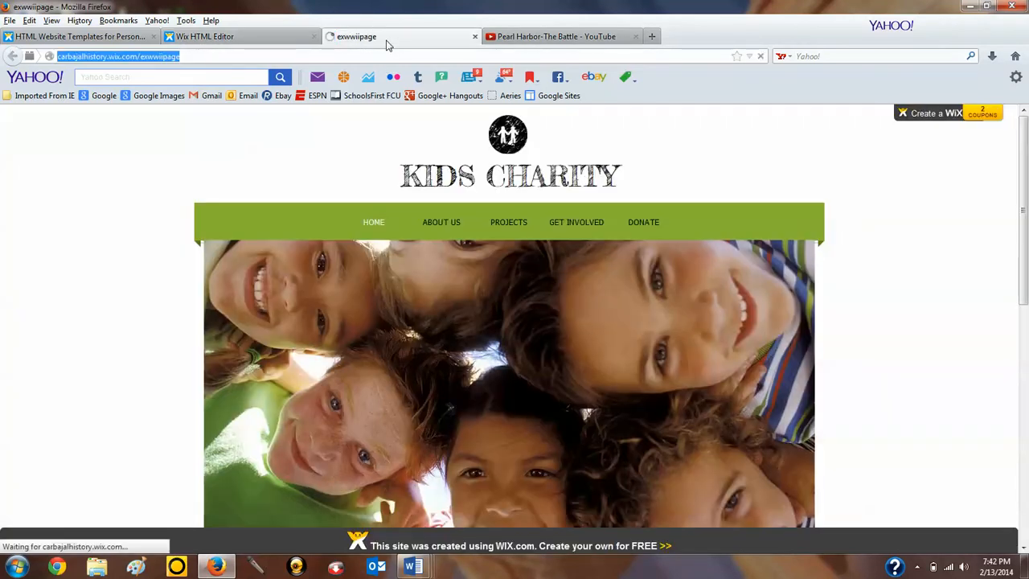